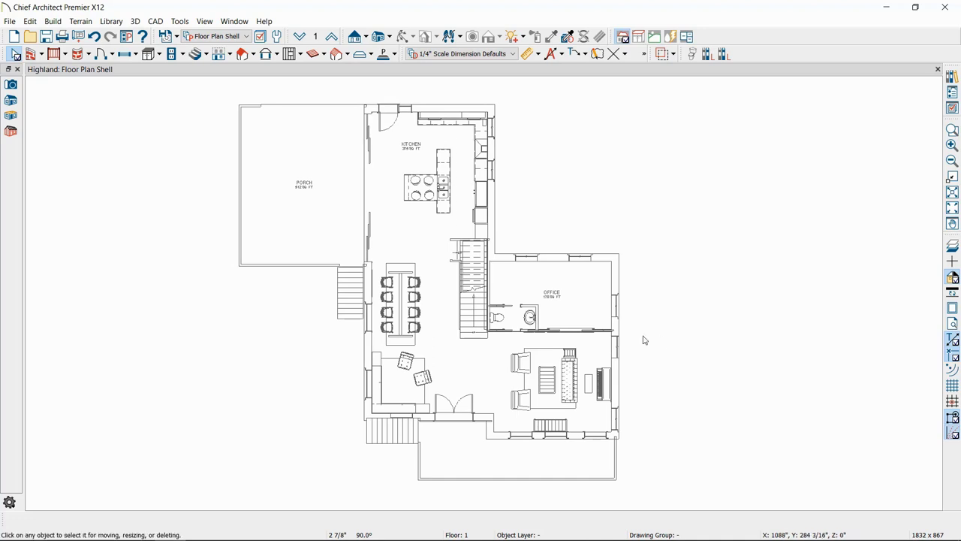
# - Create a Perspective Full Overview of the model and orbit it until the house and driveway are in view
pyautogui.click(135, 22)
pyautogui.moveTo(149, 38)
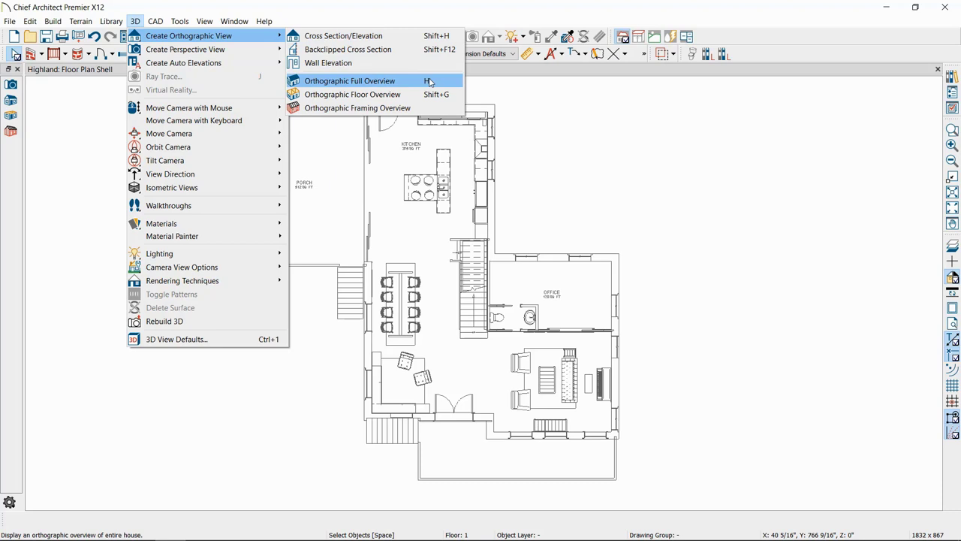
pyautogui.moveTo(257, 56)
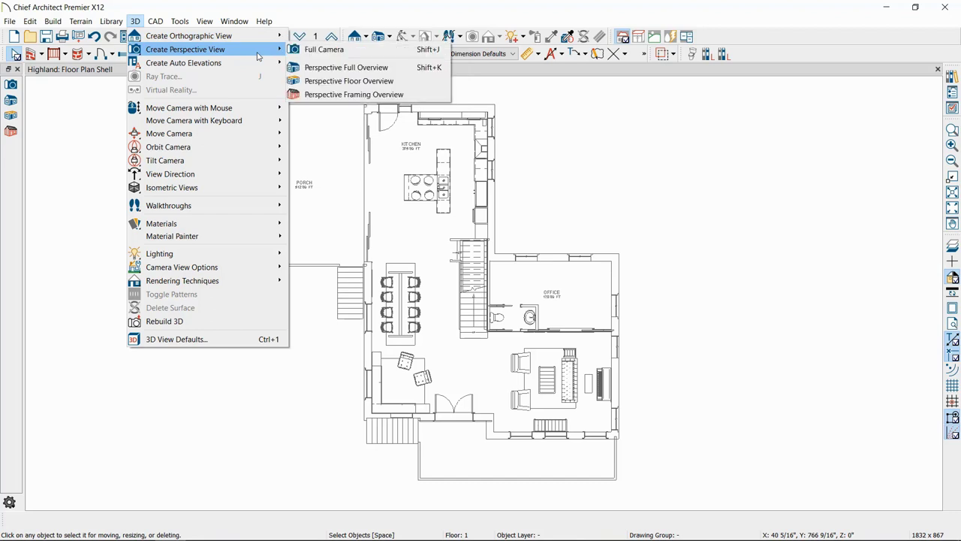
pyautogui.moveTo(252, 40)
pyautogui.click(357, 72)
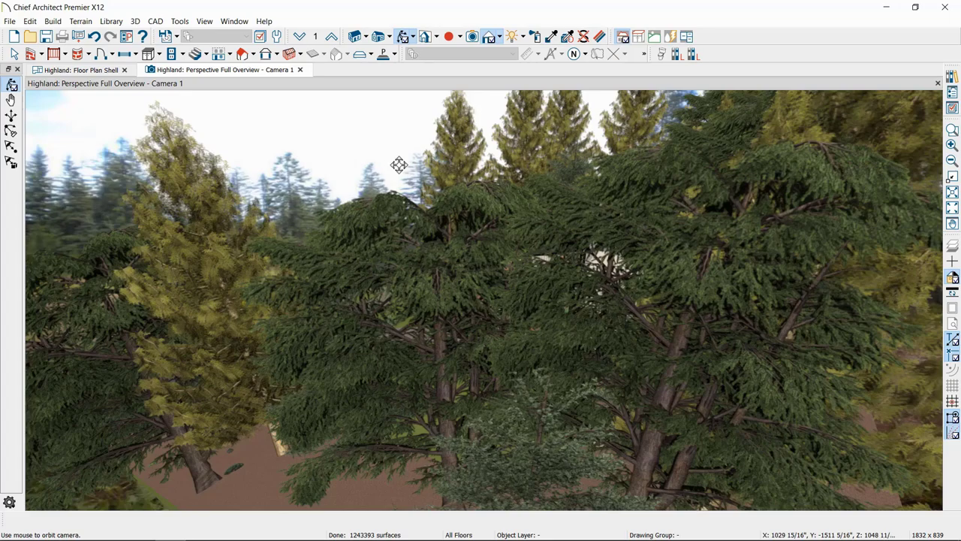
pyautogui.moveTo(397, 166); pyautogui.dragTo(531, 182)
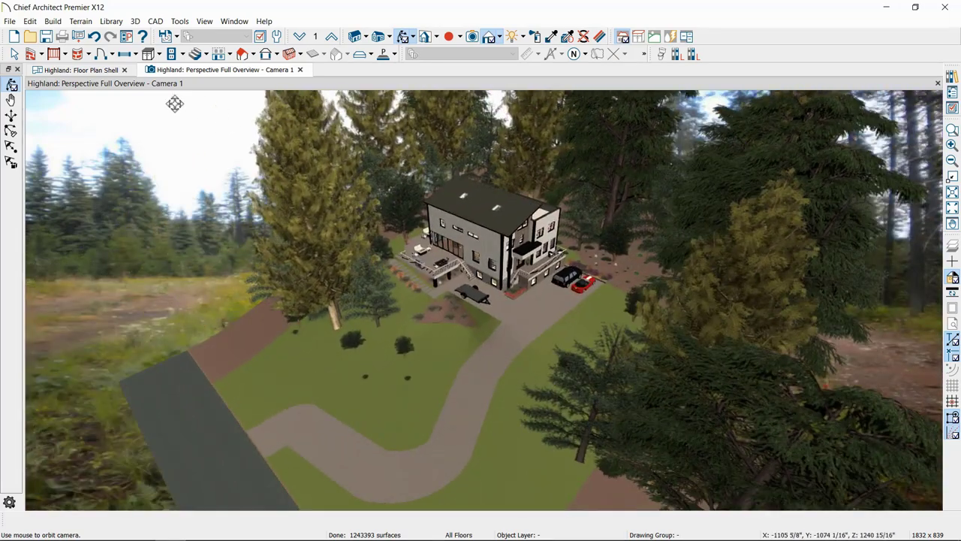
# - Locate the overview camera in the floor plan, southwest of the house, and select it
pyautogui.click(89, 70)
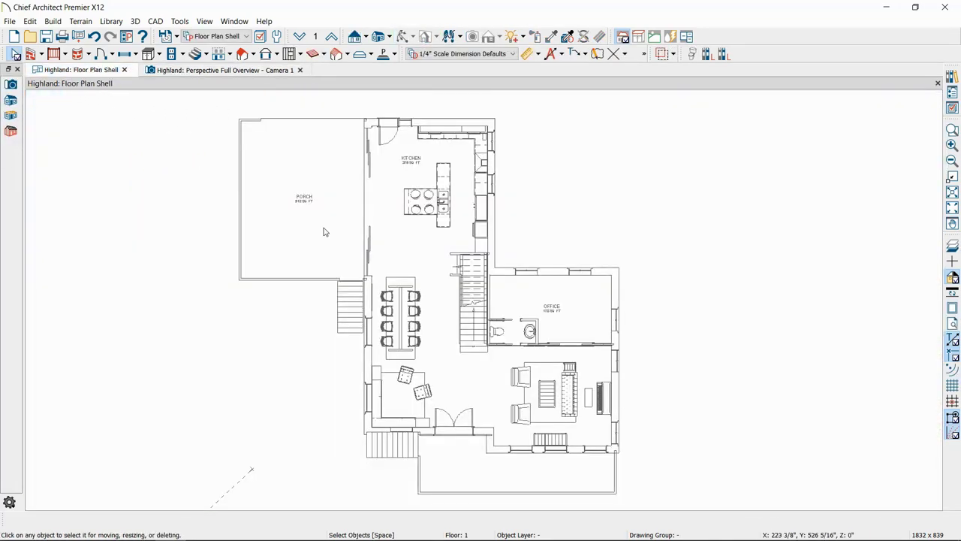
pyautogui.scroll(-5, 466, 327)
pyautogui.moveTo(464, 327); pyautogui.dragTo(517, 296, button='middle')
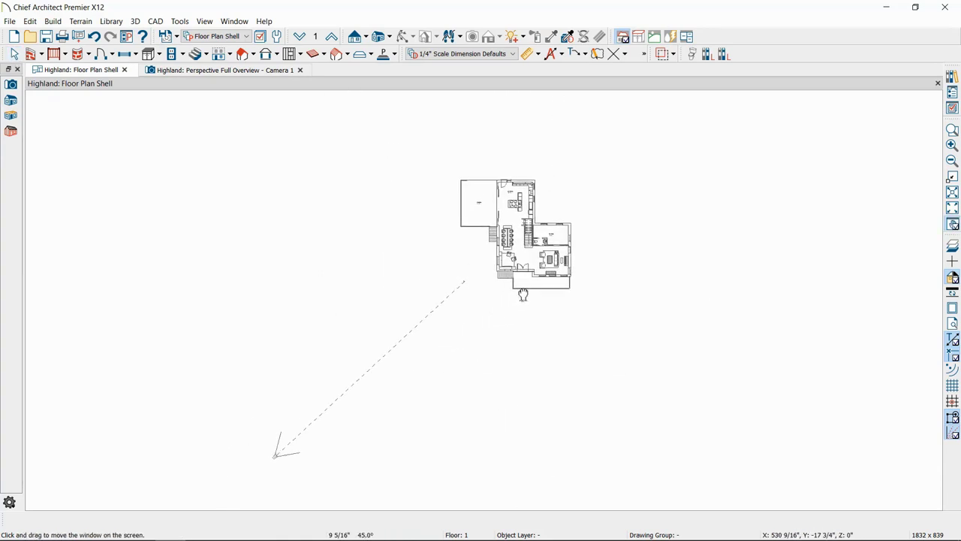
pyautogui.click(276, 456)
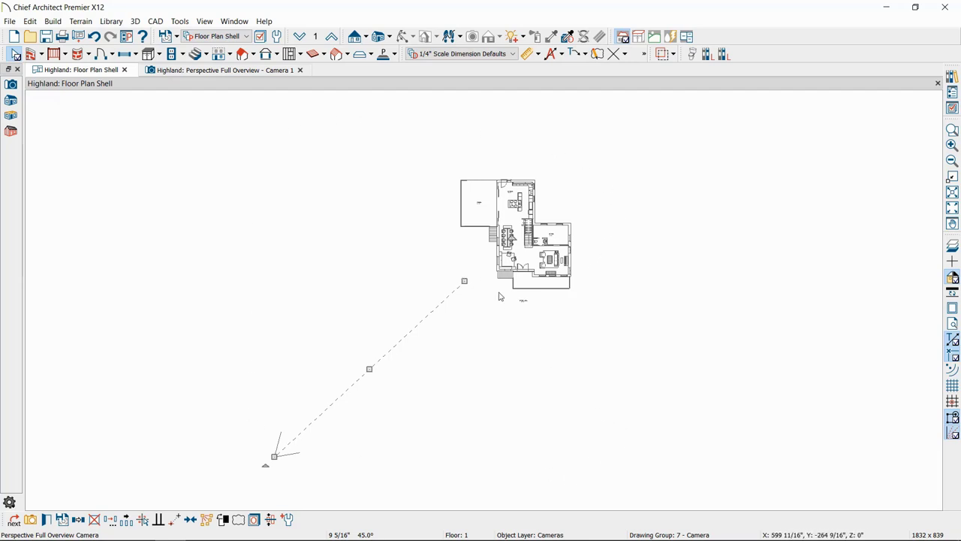
# - Examine the house exterior in the perspective overview, orbiting around the front corner with the porch, stairs and parked vehicles
pyautogui.click(249, 71)
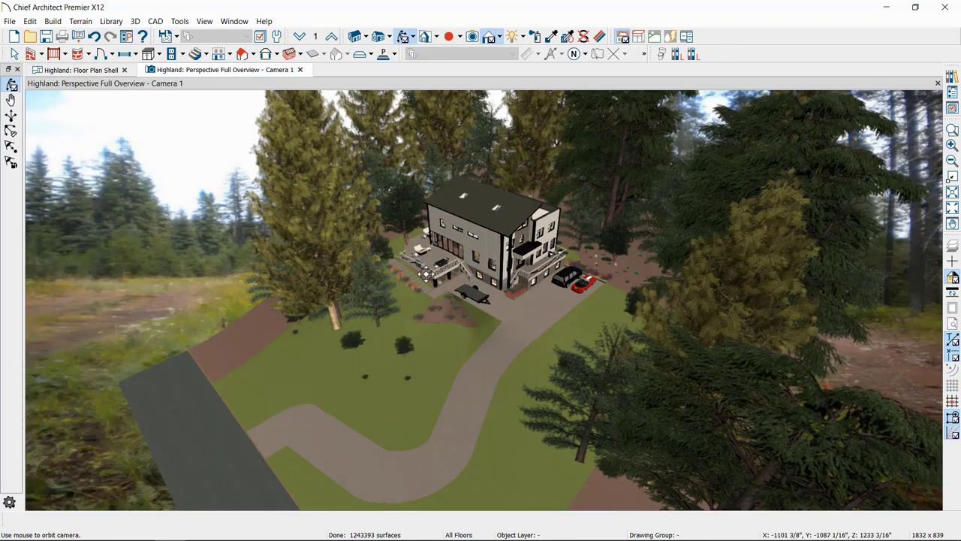
pyautogui.moveTo(526, 255); pyautogui.dragTo(443, 243)
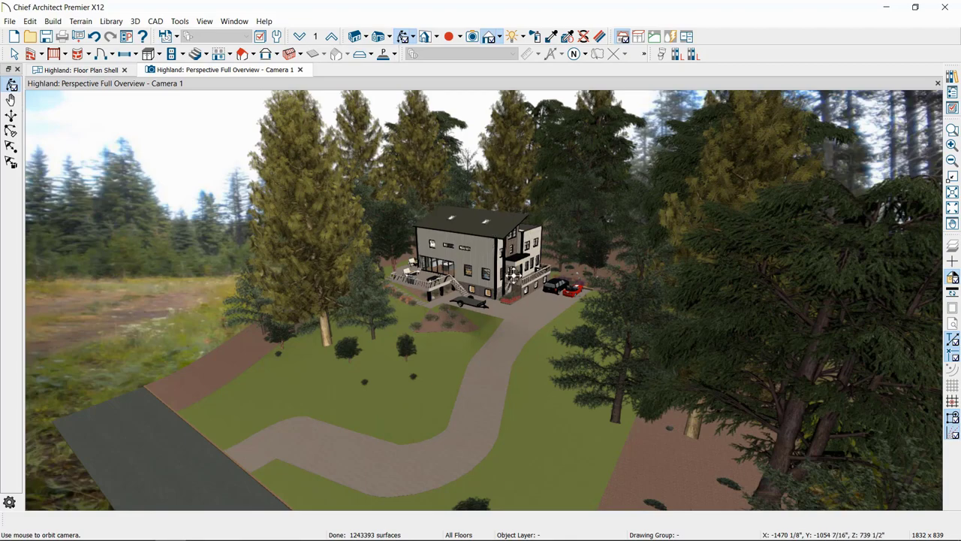
pyautogui.scroll(10, 508, 274)
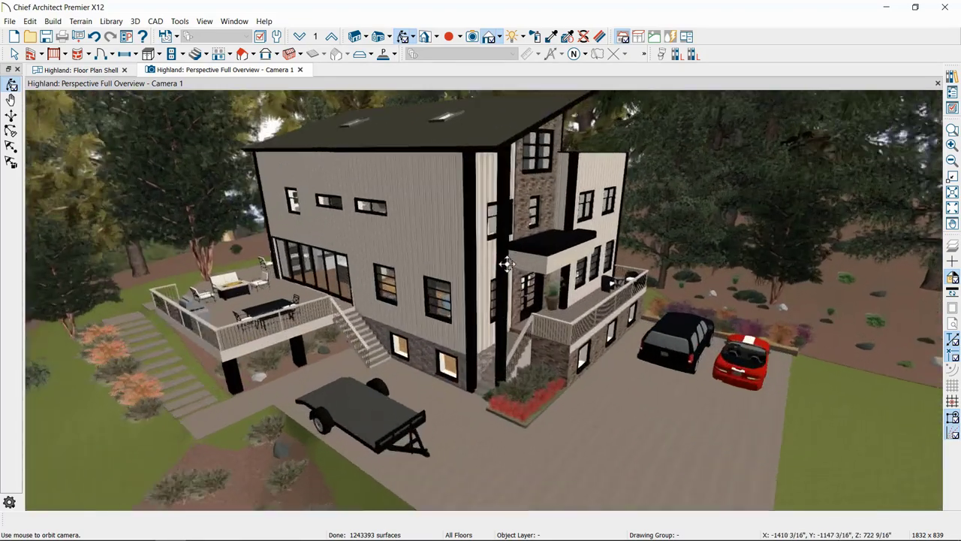
pyautogui.scroll(-10, 524, 280)
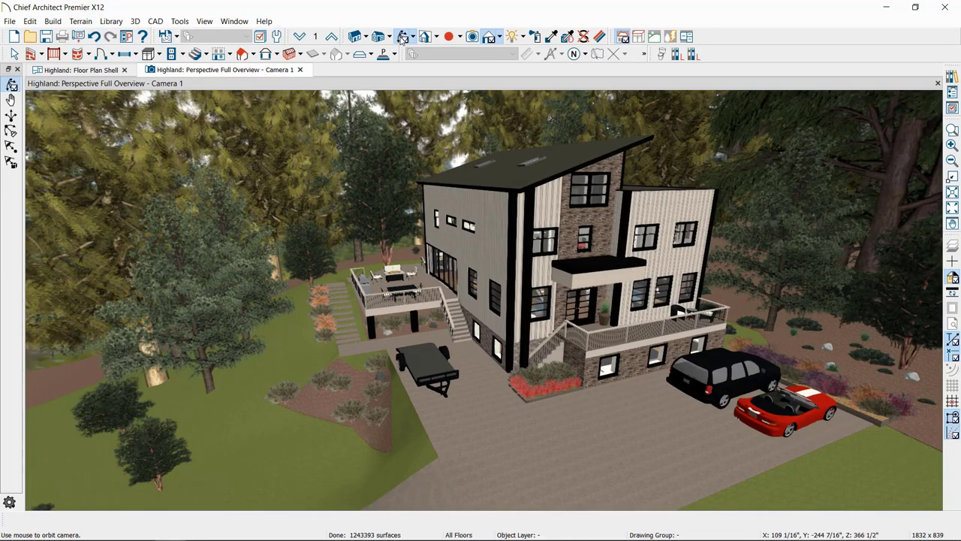
pyautogui.click(403, 38)
pyautogui.moveTo(480, 293); pyautogui.dragTo(546, 286)
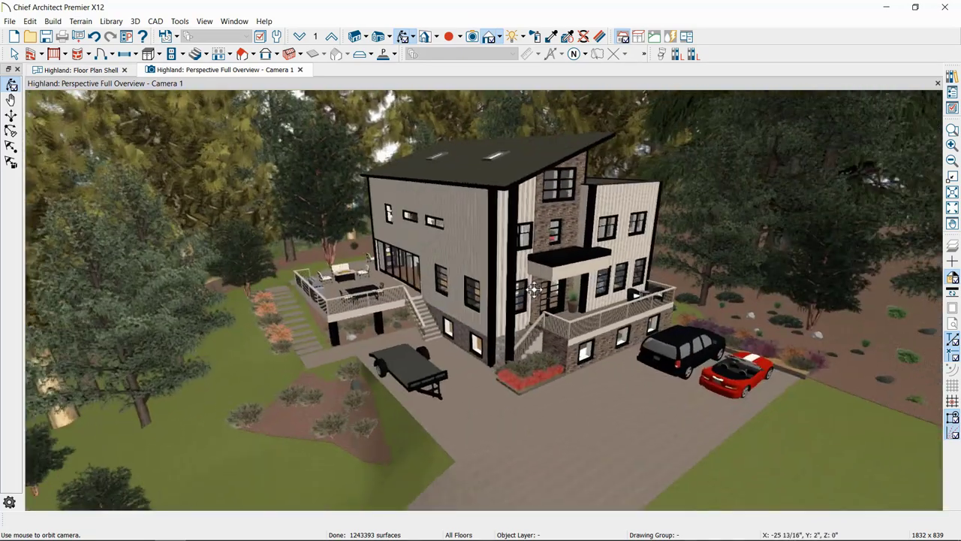
# - Bring the overview camera through the front wall into the house and view the dining area, stairs and kitchen
pyautogui.scroll(10, 552, 284)
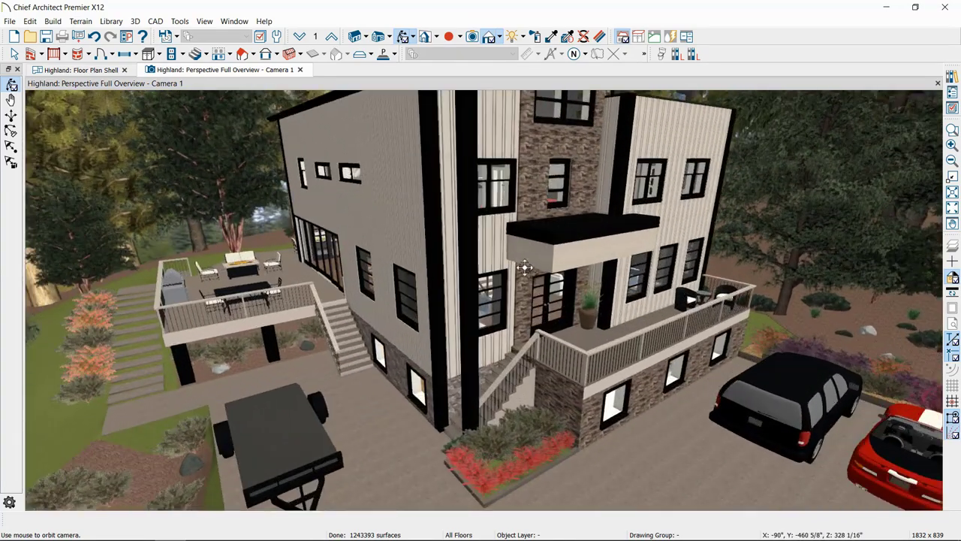
pyautogui.scroll(10, 476, 268)
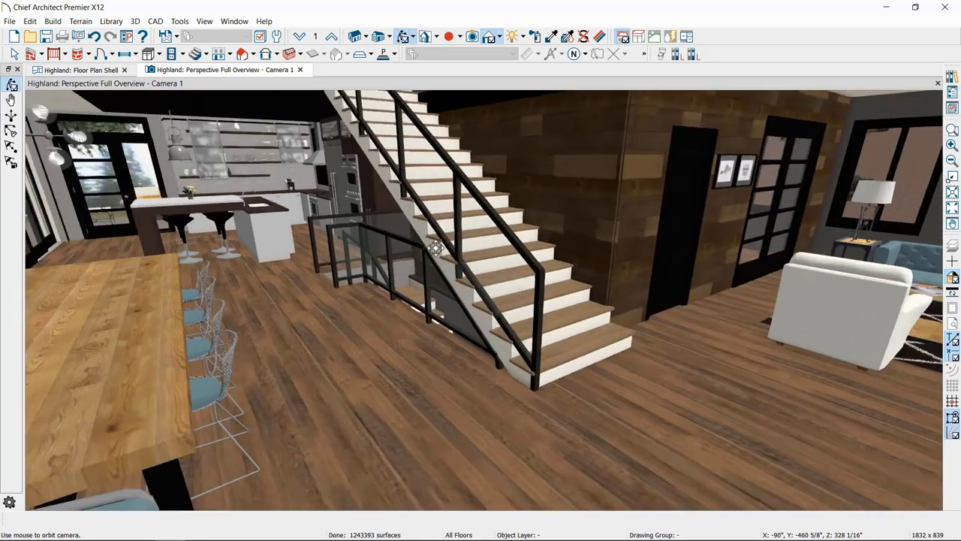
pyautogui.moveTo(436, 248); pyautogui.dragTo(391, 218)
pyautogui.scroll(5, 391, 291)
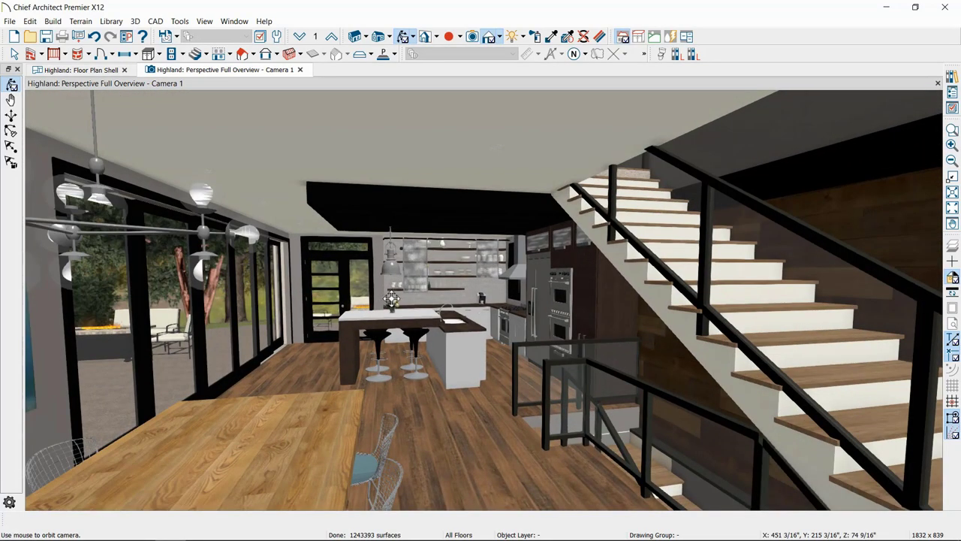
pyautogui.moveTo(391, 299); pyautogui.dragTo(300, 299)
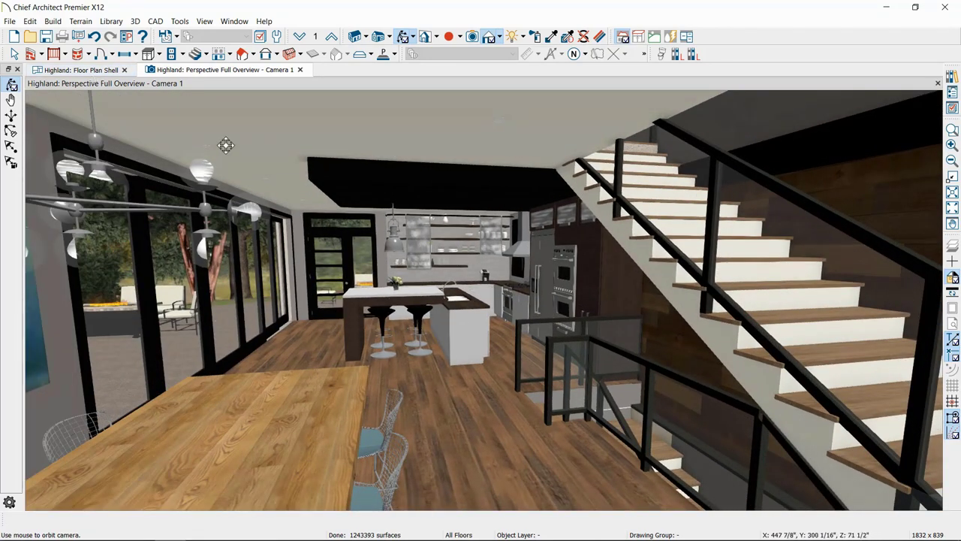
pyautogui.moveTo(479, 328)
pyautogui.mouseDown()
pyautogui.moveTo(455, 348)
pyautogui.moveTo(409, 357)
pyautogui.mouseUp()
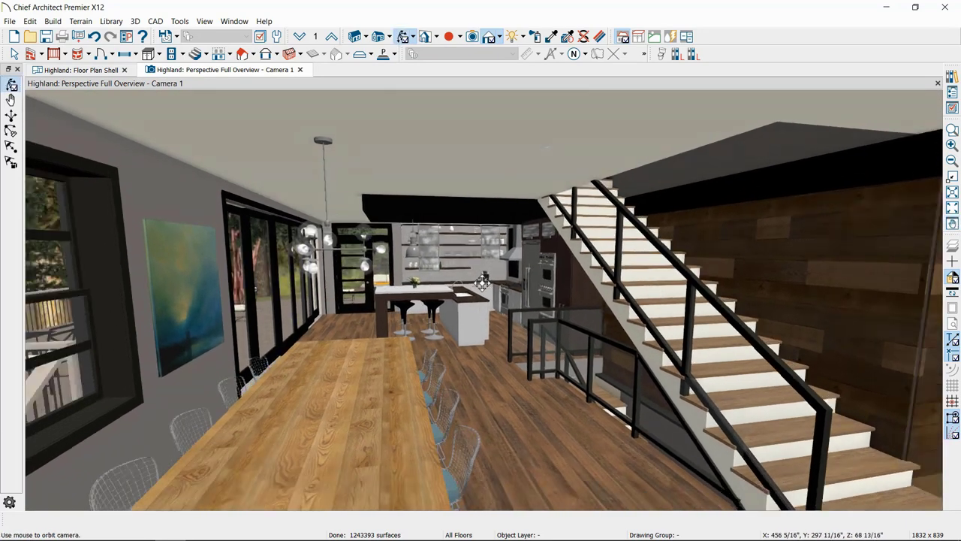
# - Move the overview camera in the floor plan from the seating nook to just south of the kitchen island and check its perspective view
pyautogui.click(98, 70)
pyautogui.scroll(8, 506, 275)
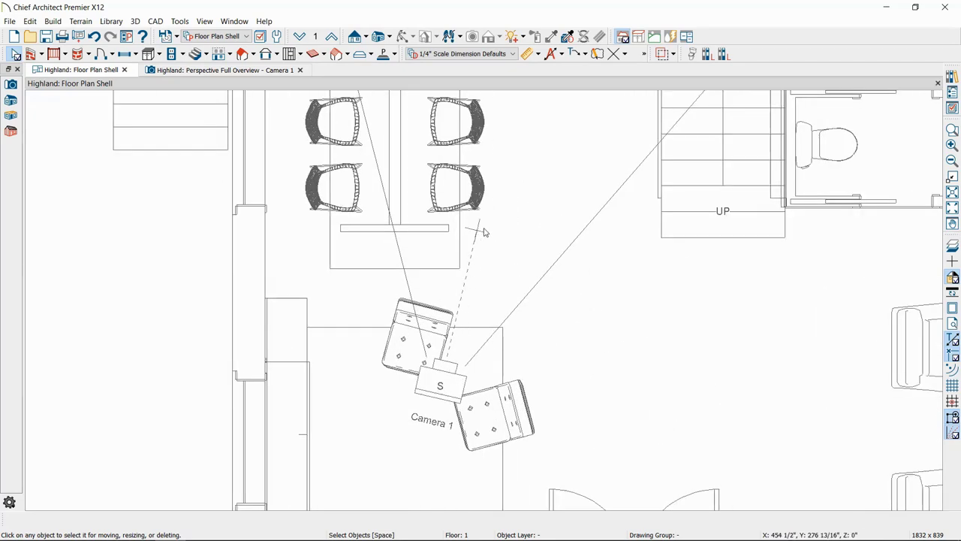
pyautogui.click(477, 234)
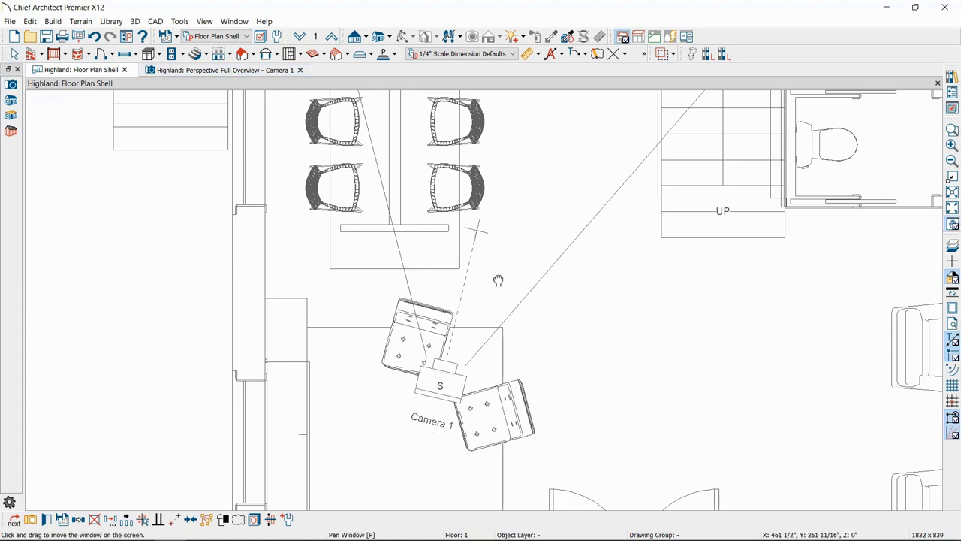
pyautogui.scroll(-4, 497, 279)
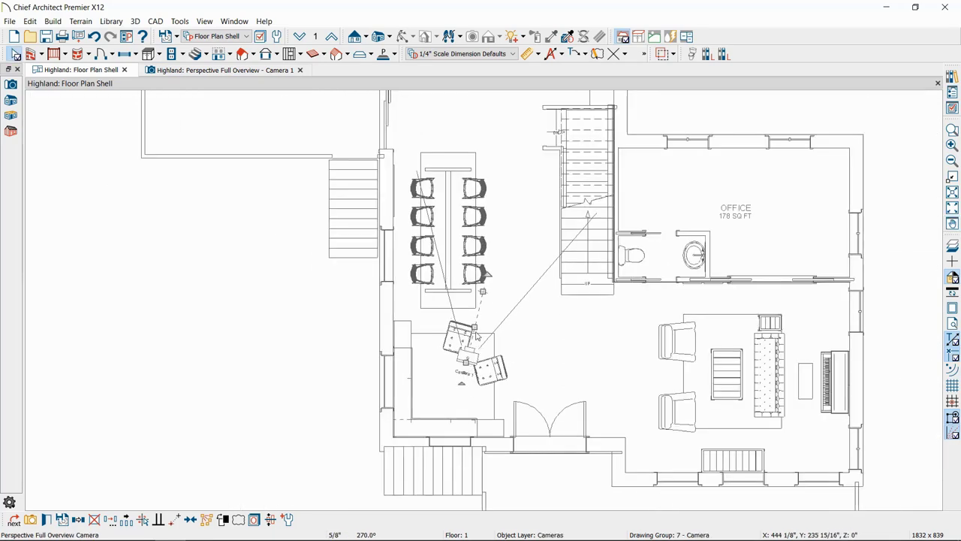
pyautogui.scroll(-1, 500, 334)
pyautogui.moveTo(501, 384); pyautogui.dragTo(502, 435, button='middle')
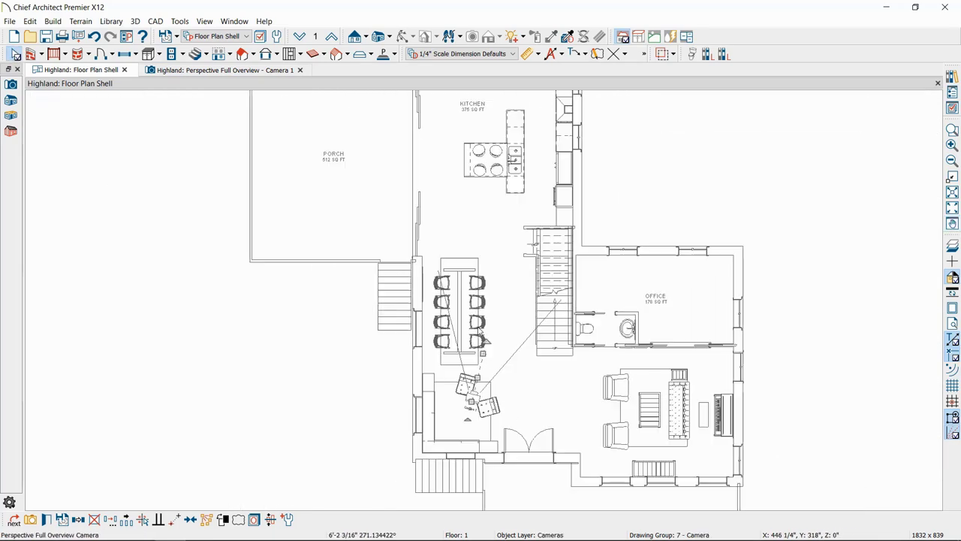
pyautogui.moveTo(477, 379); pyautogui.dragTo(517, 156)
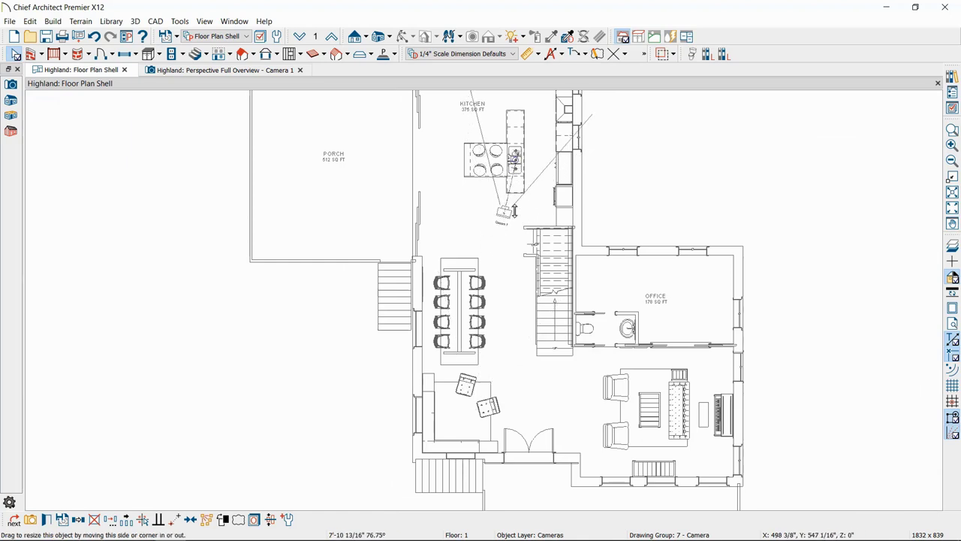
pyautogui.click(226, 70)
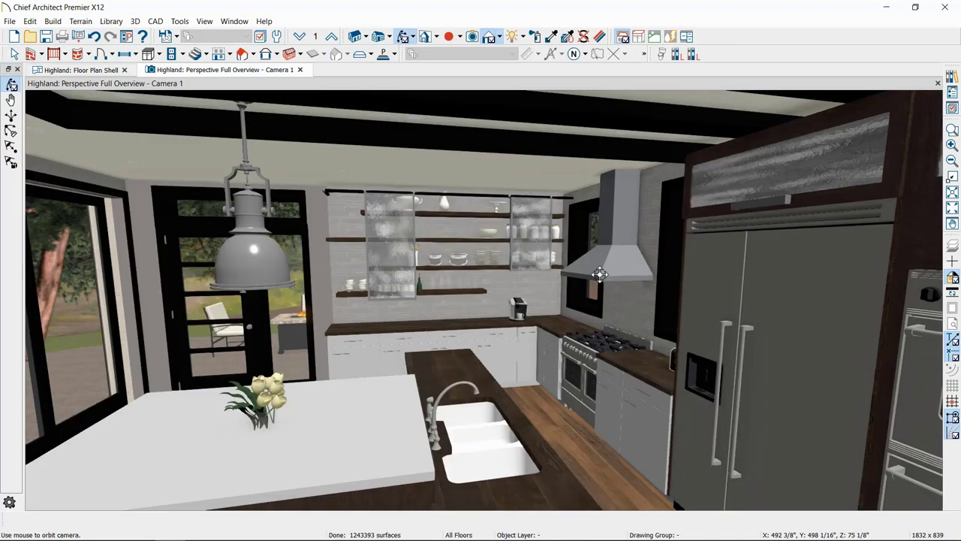
pyautogui.moveTo(455, 392); pyautogui.dragTo(138, 126)
# - Bring the camera's focal point close to the camera body south of the kitchen island in the plan, and return to the perspective view
pyautogui.click(83, 70)
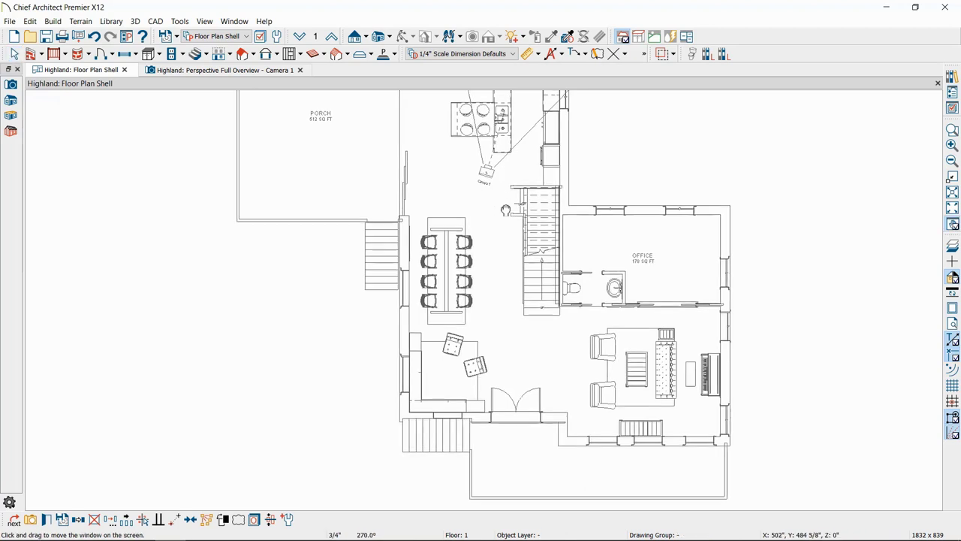
pyautogui.moveTo(493, 173); pyautogui.dragTo(490, 224, button='middle')
pyautogui.click(491, 223)
pyautogui.moveTo(490, 223); pyautogui.dragTo(488, 230)
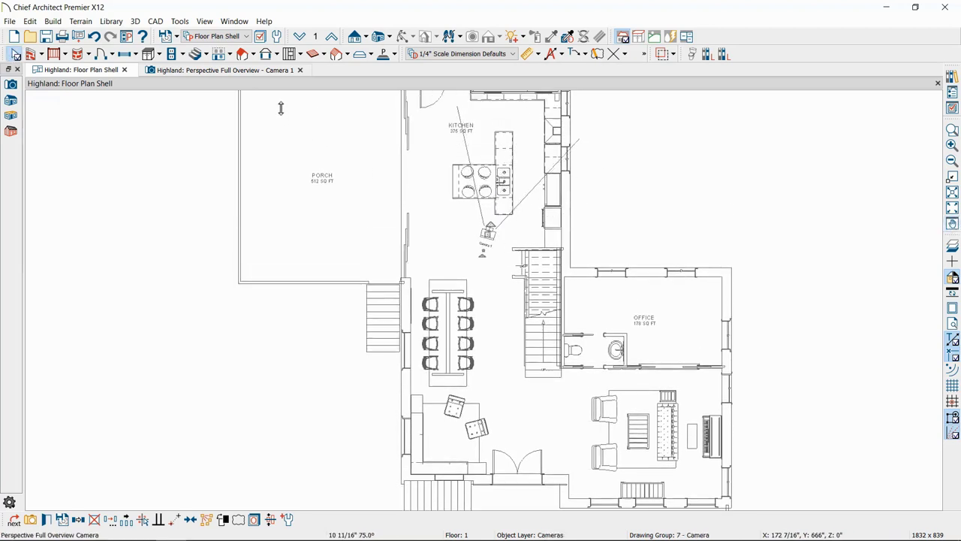
pyautogui.click(225, 70)
# - Turn the perspective camera around to look over the dining table toward the entry doors, wall painting and sliding porch door
pyautogui.moveTo(448, 199)
pyautogui.mouseDown()
pyautogui.moveTo(709, 208)
pyautogui.moveTo(258, 208)
pyautogui.mouseUp()
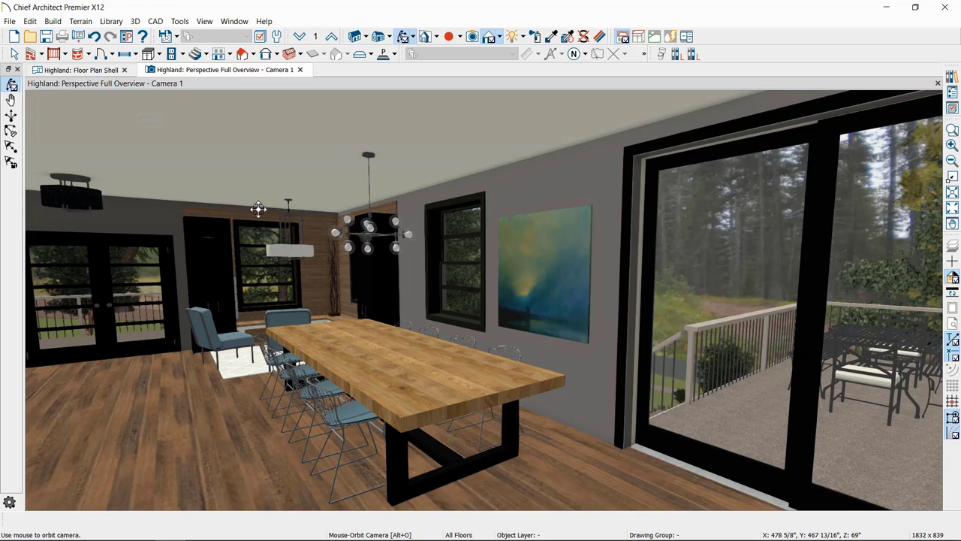
pyautogui.press('Left')
pyautogui.press('Left')
pyautogui.press('Left')
pyautogui.press('Left')
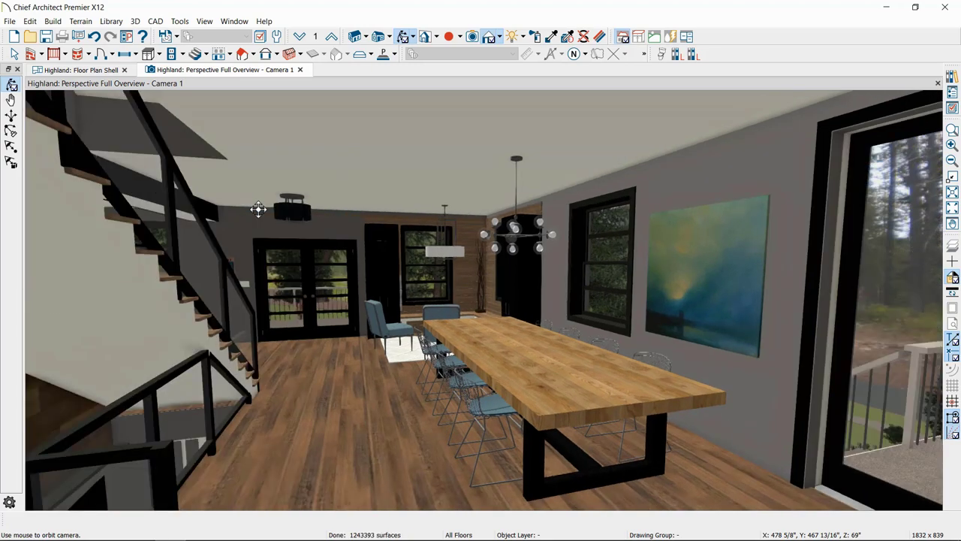
pyautogui.press('Left')
pyautogui.press('Right')
pyautogui.press('Right')
pyautogui.press('Left')
pyautogui.press('Left')
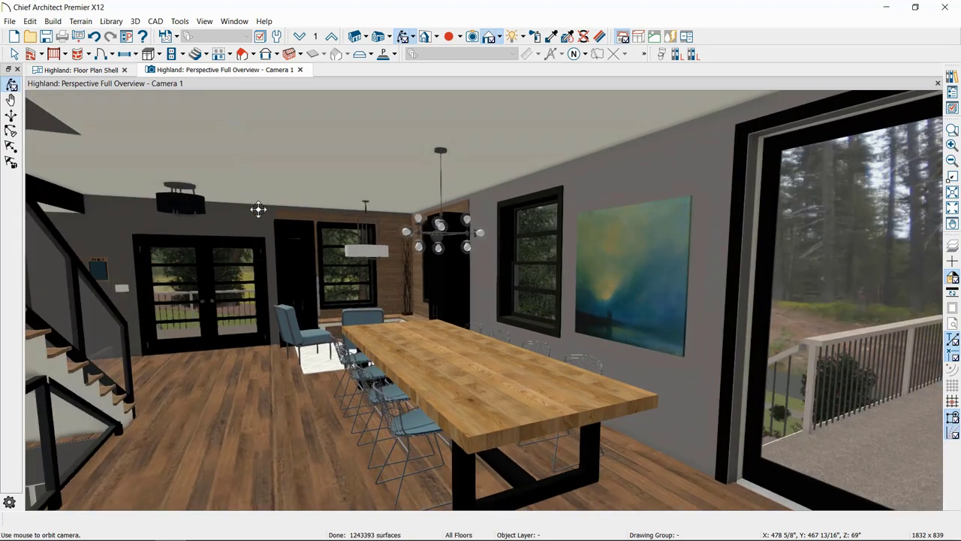
pyautogui.press('Right')
pyautogui.press('Right')
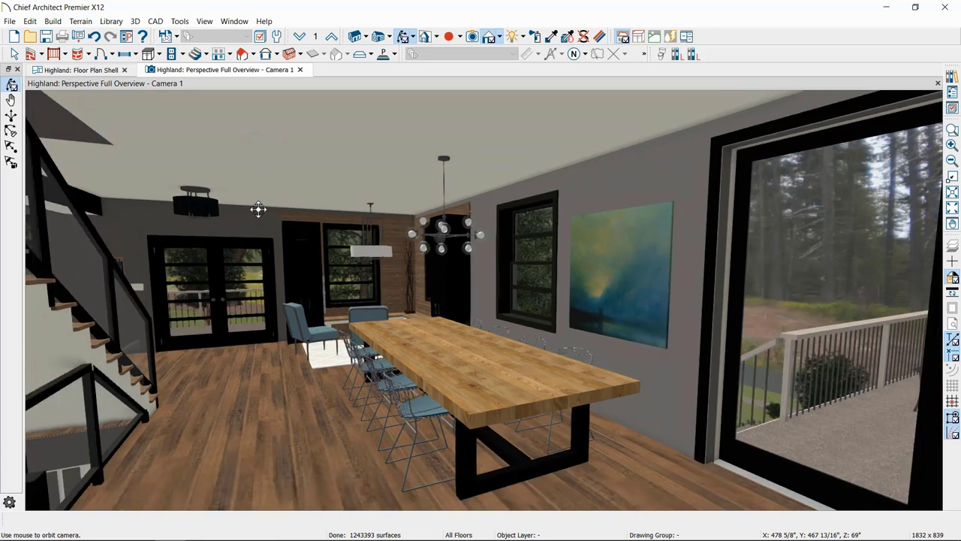
pyautogui.moveTo(289, 229); pyautogui.dragTo(204, 478, button='middle')
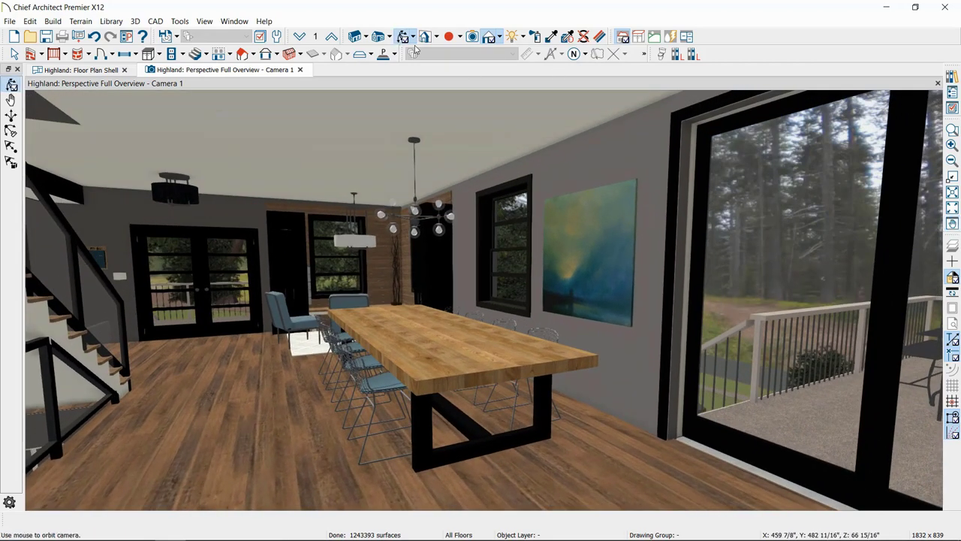
# - Switch to object selection and select the furniture in the seating nook, ending with the white rug
pyautogui.press('space')
pyautogui.click(297, 315)
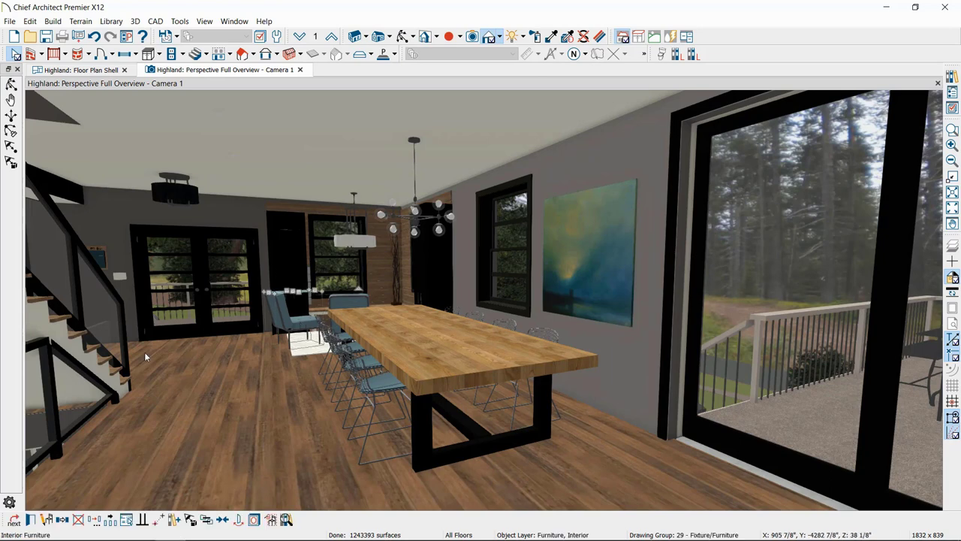
pyautogui.click(305, 355)
pyautogui.click(314, 358)
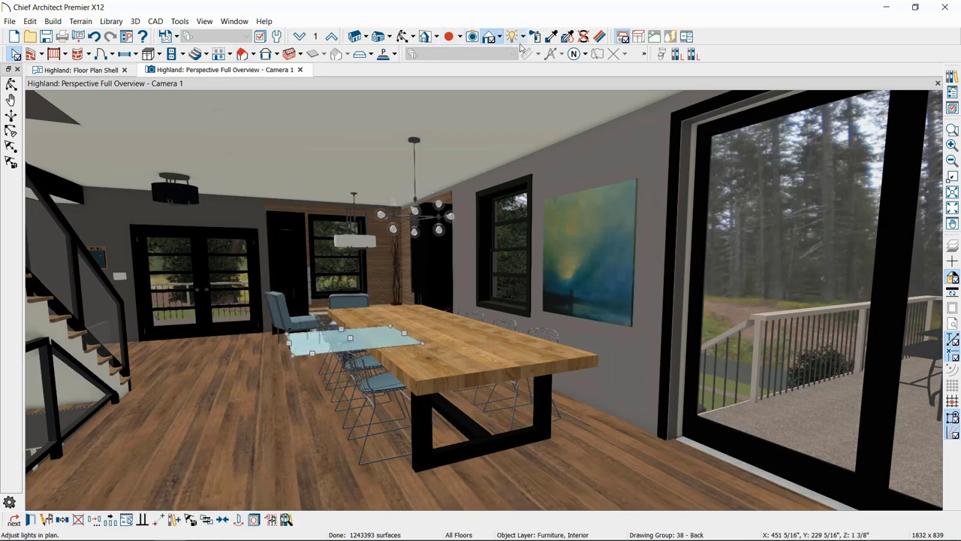
# - Pick up the Color - Storm material with the Material Eyedropper and advance the camera to the seating nook beside the entry doors
pyautogui.click(551, 36)
pyautogui.click(691, 316)
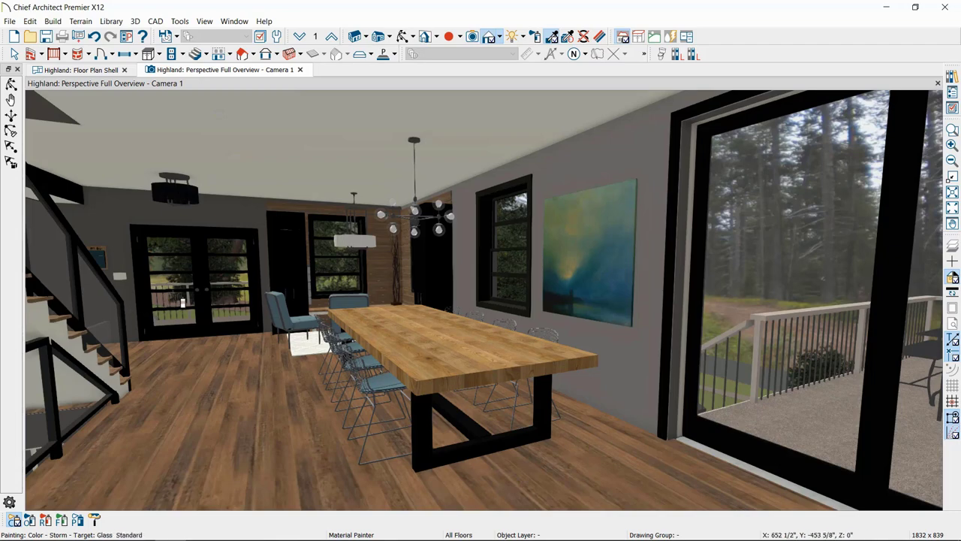
pyautogui.press('Left')
pyautogui.press('Left')
pyautogui.press('Left')
pyautogui.press('Up')
pyautogui.press('Up')
pyautogui.press('Up')
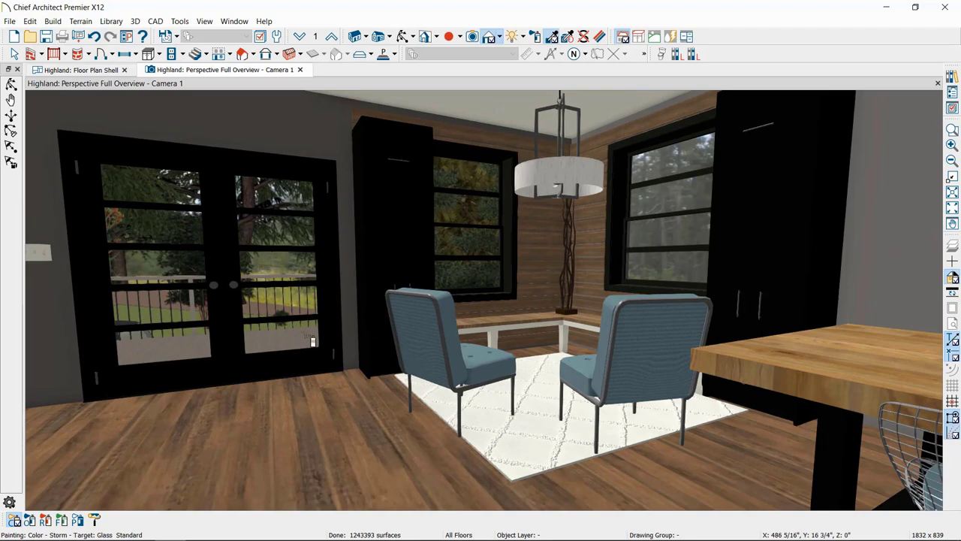
pyautogui.moveTo(313, 342); pyautogui.dragTo(253, 344, button='middle')
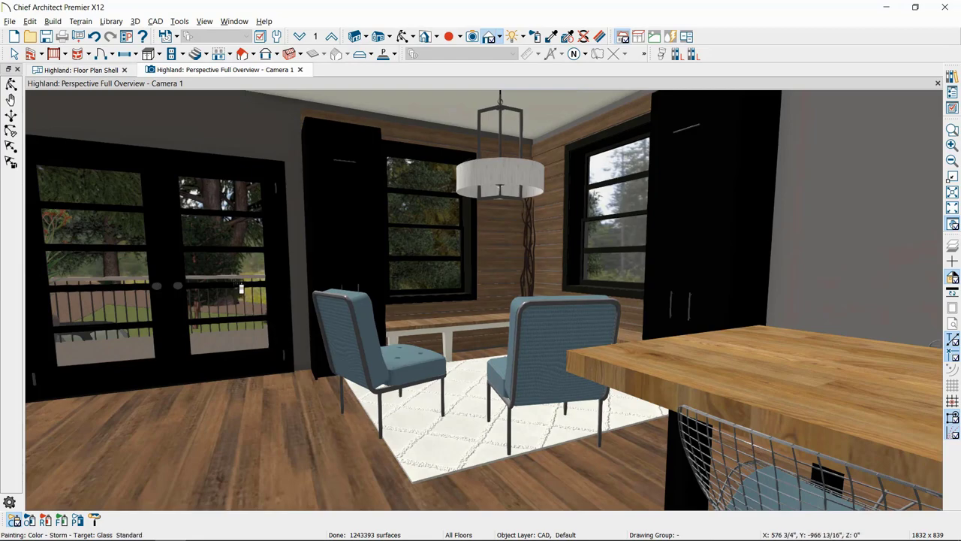
# - Turn the camera from the seating nook toward the living room and paint the lampshade beside the chess set with Color - Storm
pyautogui.moveTo(241, 288)
pyautogui.mouseDown(button='middle')
pyautogui.moveTo(296, 266)
pyautogui.moveTo(569, 303)
pyautogui.moveTo(796, 307)
pyautogui.moveTo(794, 272)
pyautogui.moveTo(790, 282)
pyautogui.mouseUp(button='middle')
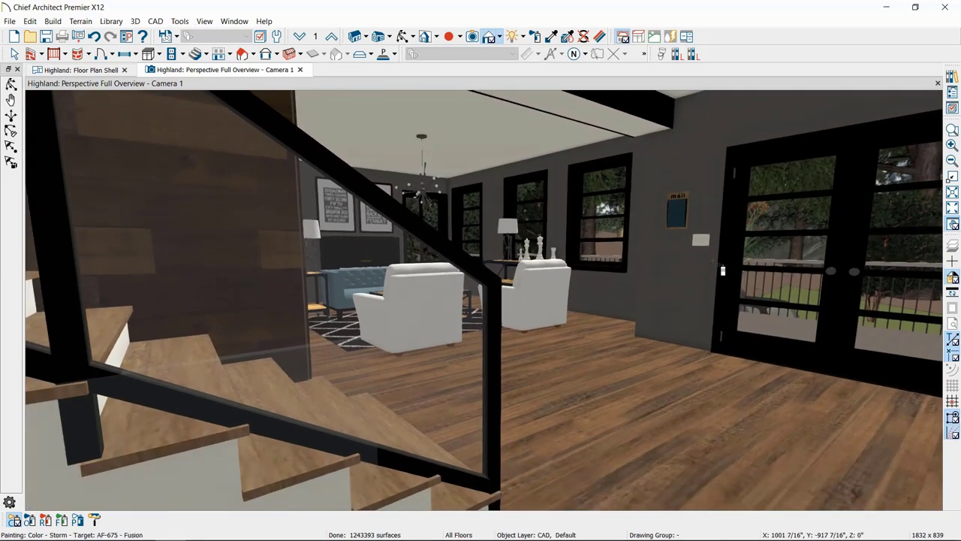
pyautogui.moveTo(723, 270); pyautogui.dragTo(331, 295, button='middle')
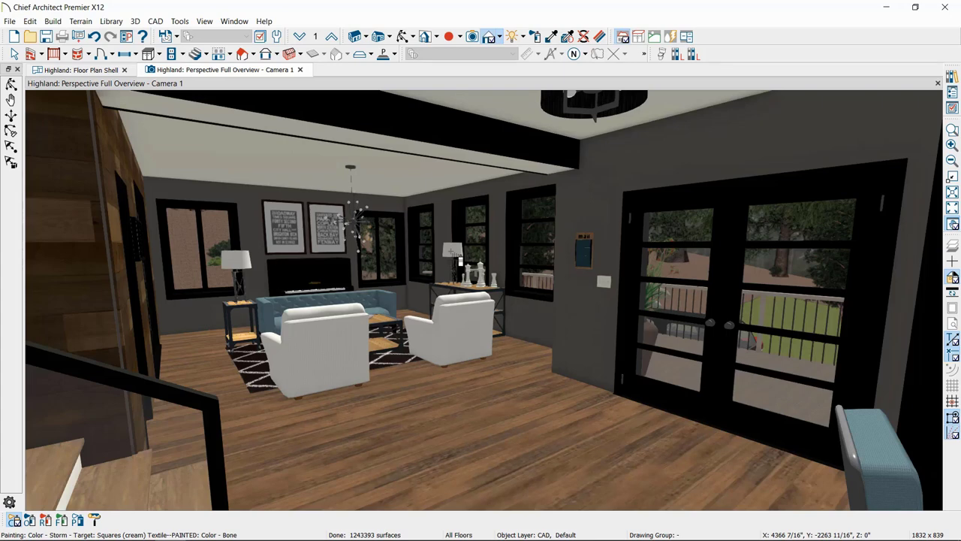
pyautogui.click(459, 260)
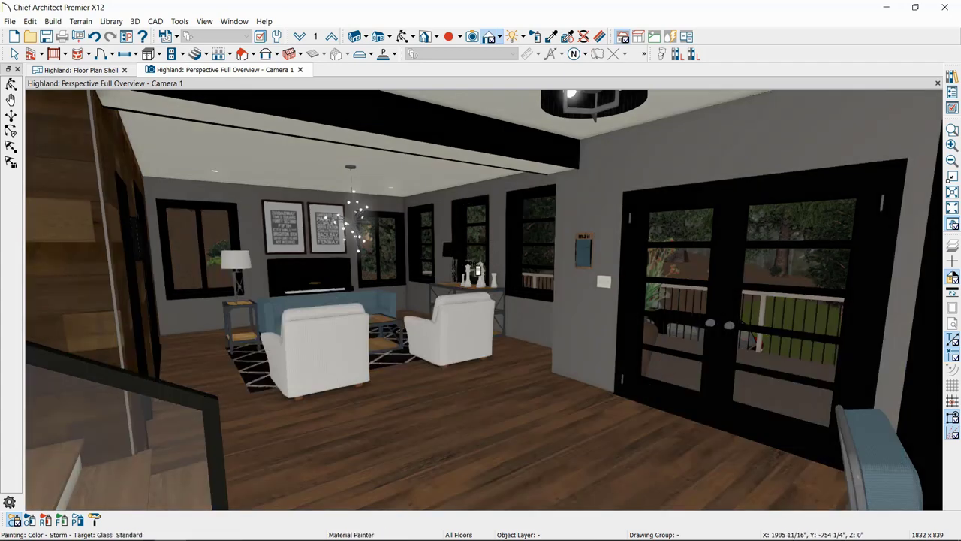
# - Leave material painting, switch to the Mouse-Orbit Camera, and swing the view to the kitchen island and cabinets
pyautogui.press('space')
pyautogui.click(403, 36)
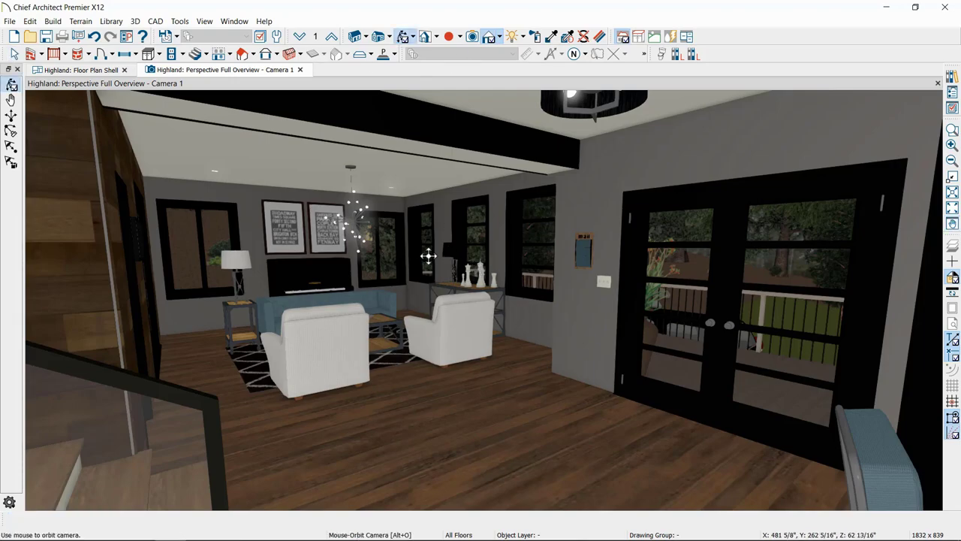
pyautogui.moveTo(429, 256)
pyautogui.mouseDown()
pyautogui.moveTo(218, 259)
pyautogui.moveTo(451, 286)
pyautogui.moveTo(392, 261)
pyautogui.moveTo(526, 259)
pyautogui.moveTo(583, 242)
pyautogui.moveTo(603, 260)
pyautogui.mouseUp()
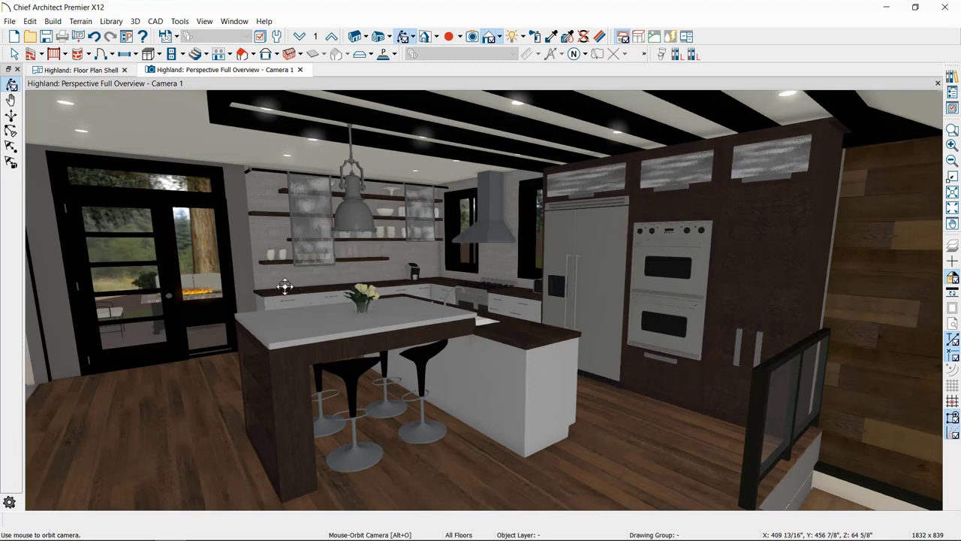
pyautogui.moveTo(285, 285); pyautogui.dragTo(436, 320)
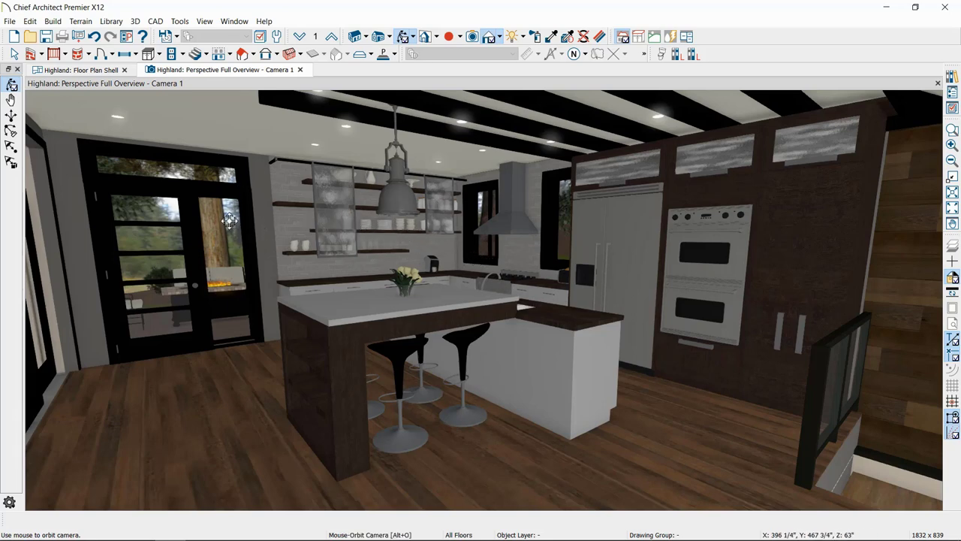
# - Orbit the camera to look along the dining table toward the entry doors, with the staircase in view
pyautogui.moveTo(403, 224); pyautogui.dragTo(607, 288)
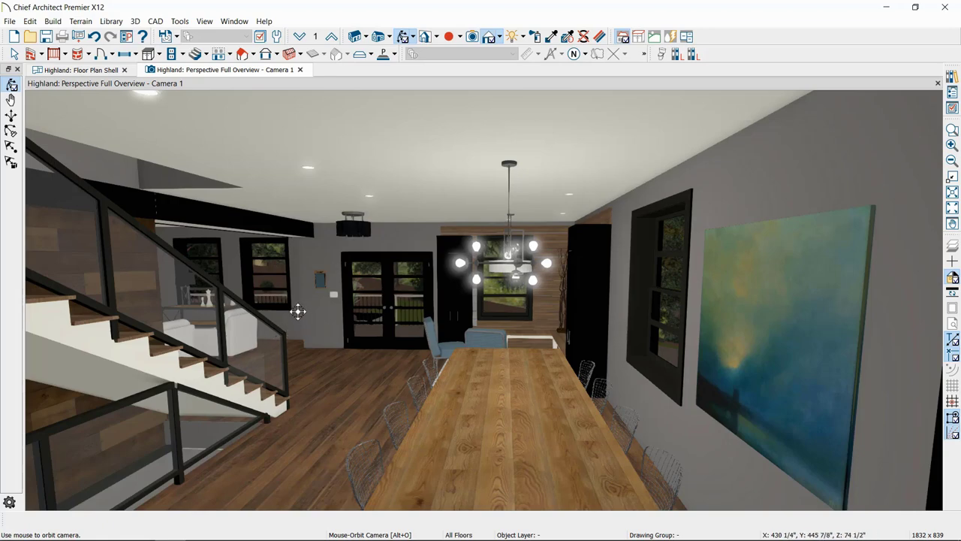
pyautogui.middleClick(375, 334)
pyautogui.moveTo(375, 334); pyautogui.dragTo(424, 179)
pyautogui.hotkey('alt', 'o')
pyautogui.moveTo(425, 248); pyautogui.dragTo(425, 253)
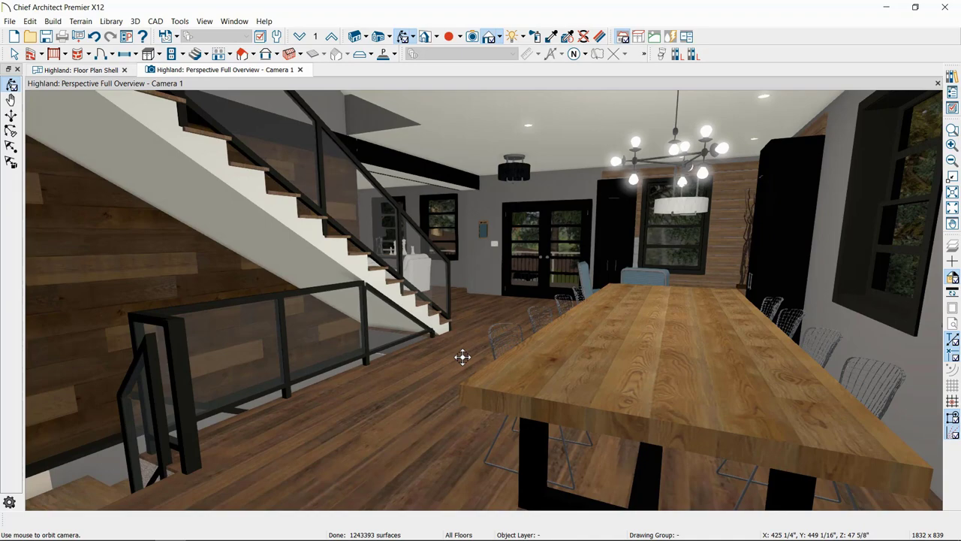
pyautogui.moveTo(510, 365); pyautogui.dragTo(369, 408)
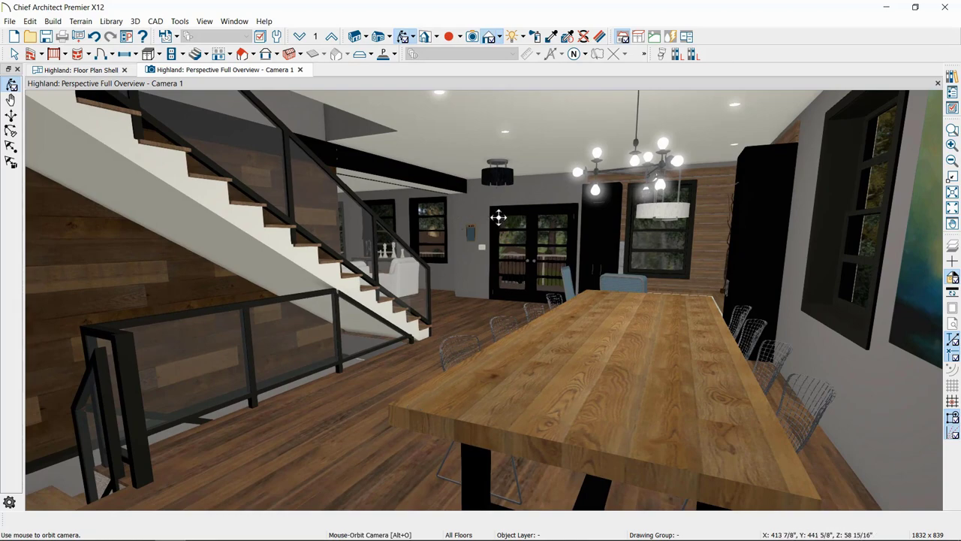
# - Bring the camera outside to an elevated view of the house's front corner and open the Cross Section Slider beside the house
pyautogui.moveTo(499, 217); pyautogui.dragTo(443, 374)
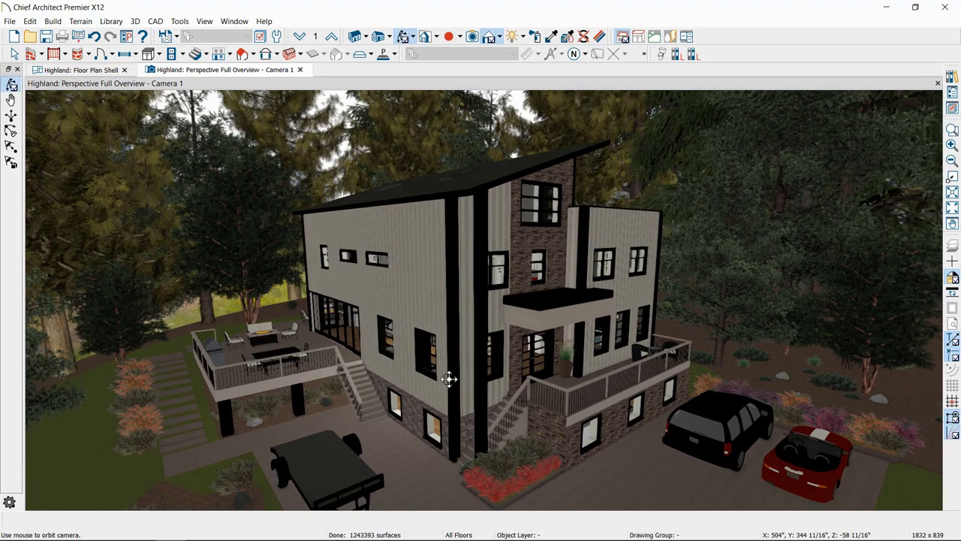
pyautogui.click(436, 37)
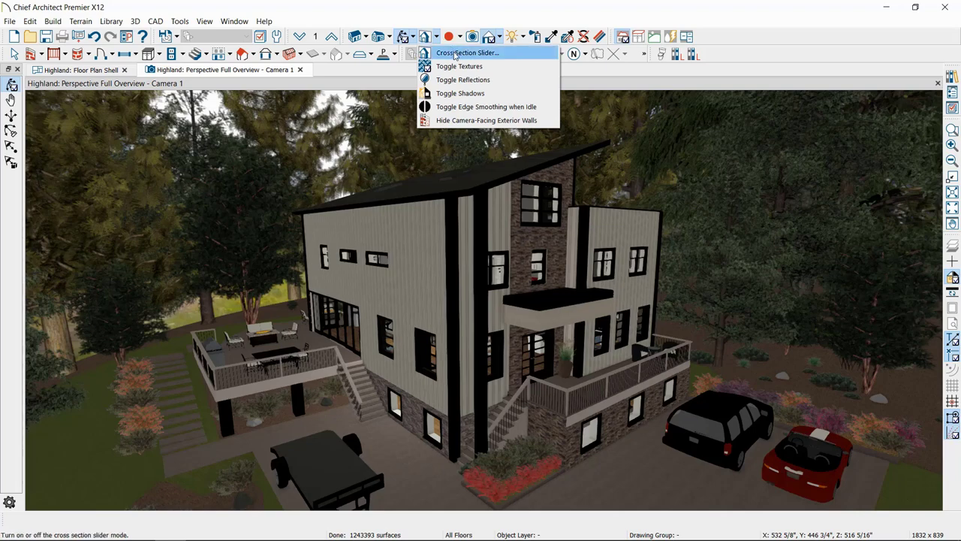
pyautogui.click(455, 54)
pyautogui.moveTo(216, 161); pyautogui.dragTo(733, 166)
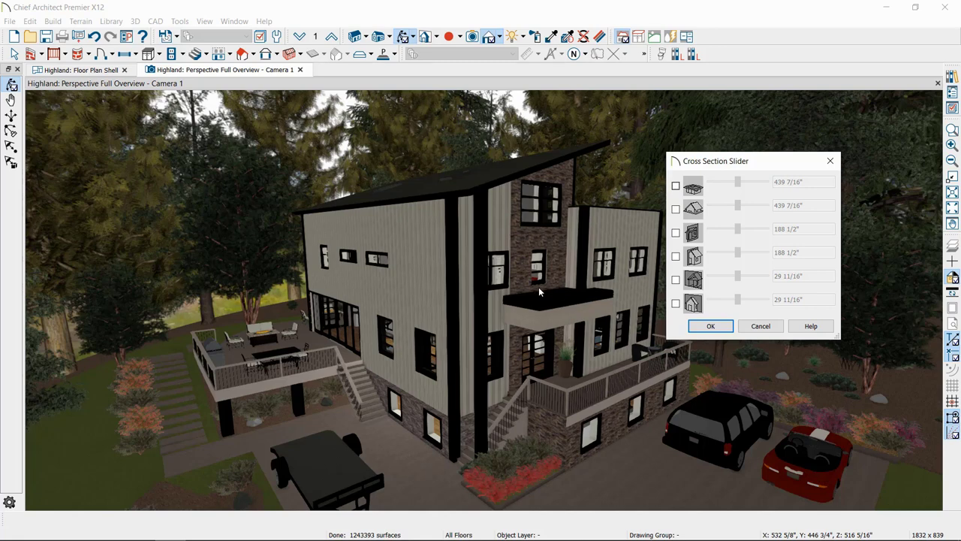
# - Enable the cross section through the entry facade and set its cutting distance to 160"
pyautogui.click(676, 279)
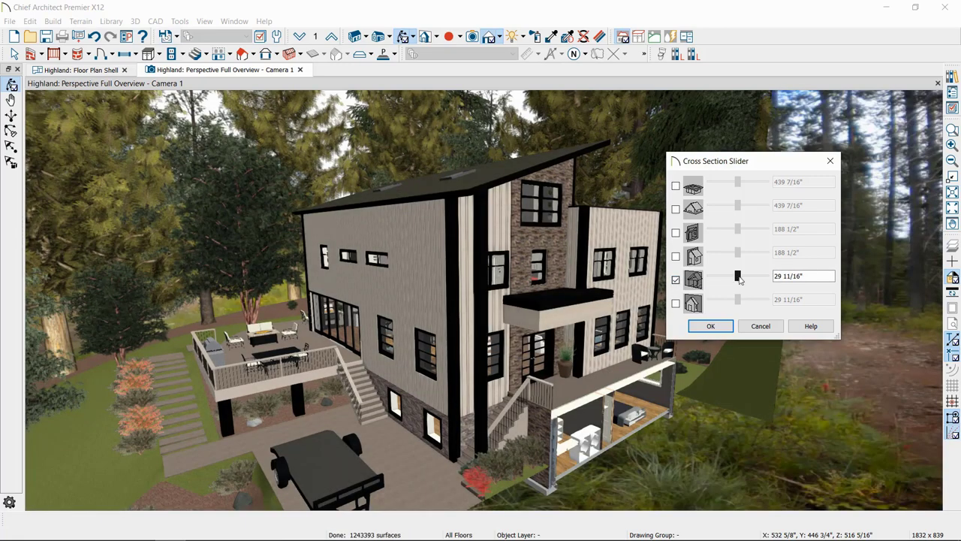
pyautogui.moveTo(740, 278)
pyautogui.mouseDown()
pyautogui.moveTo(729, 279)
pyautogui.moveTo(751, 280)
pyautogui.moveTo(740, 281)
pyautogui.mouseUp()
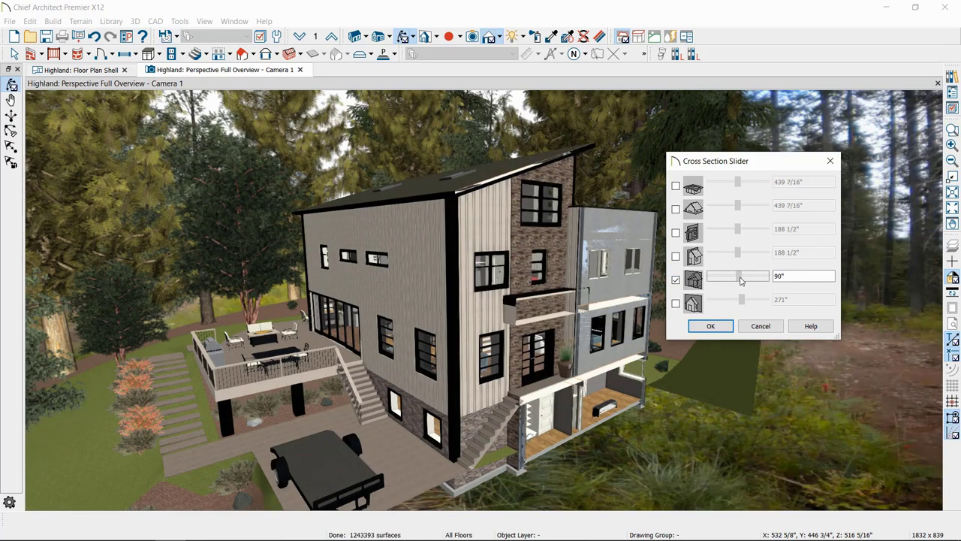
pyautogui.click(741, 279)
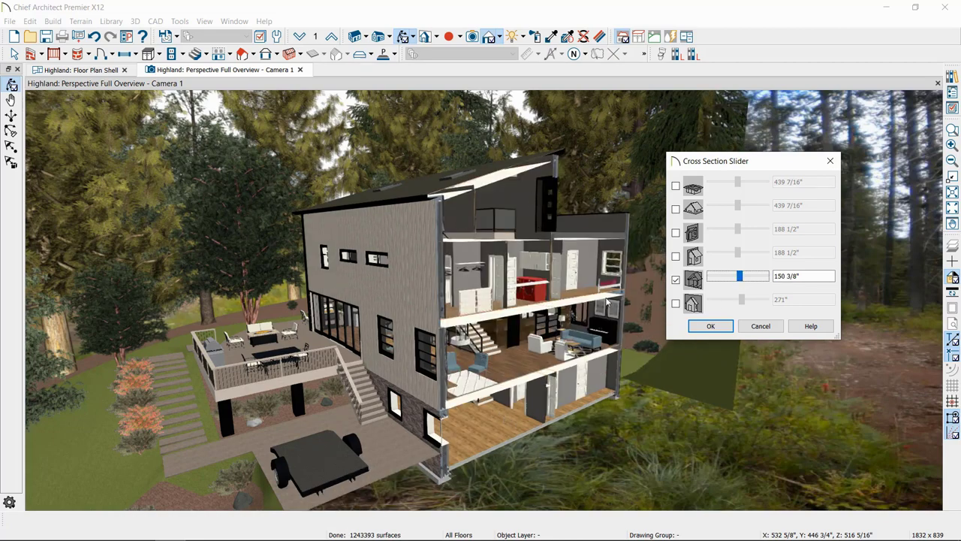
pyautogui.click(796, 276)
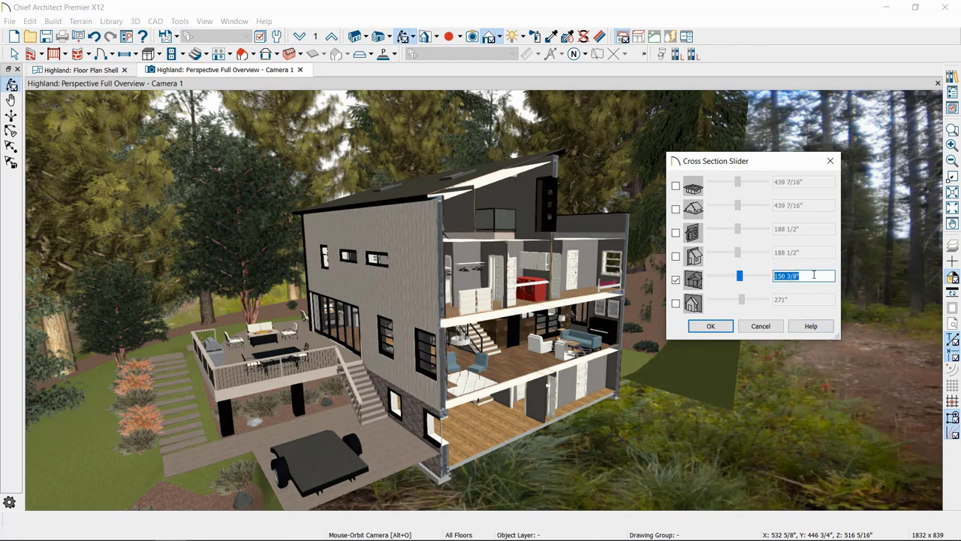
pyautogui.moveTo(813, 275); pyautogui.dragTo(774, 276)
pyautogui.write('160')
pyautogui.press('Tab')
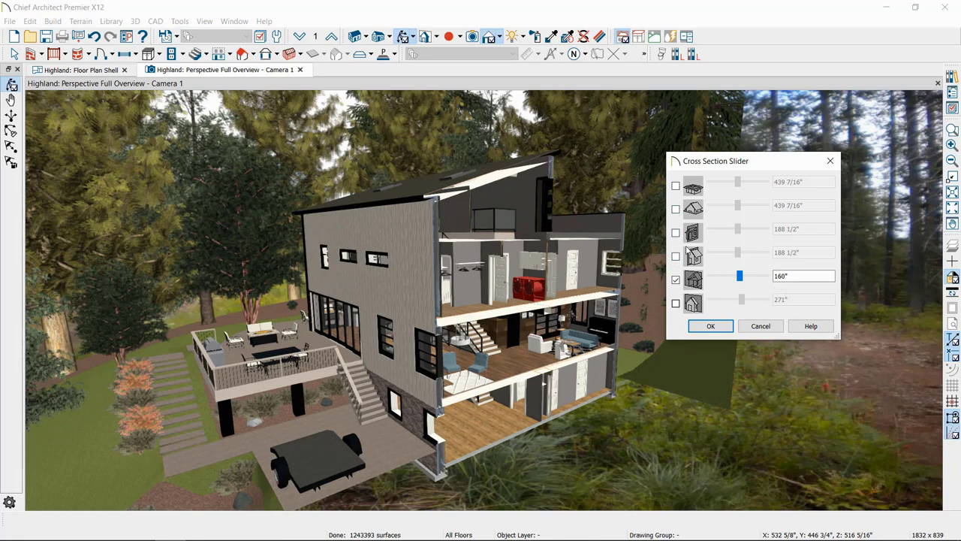
# - Enable the cross section through the side wall facing the trailer, set its distance to 370", and accept the cuts
pyautogui.click(676, 257)
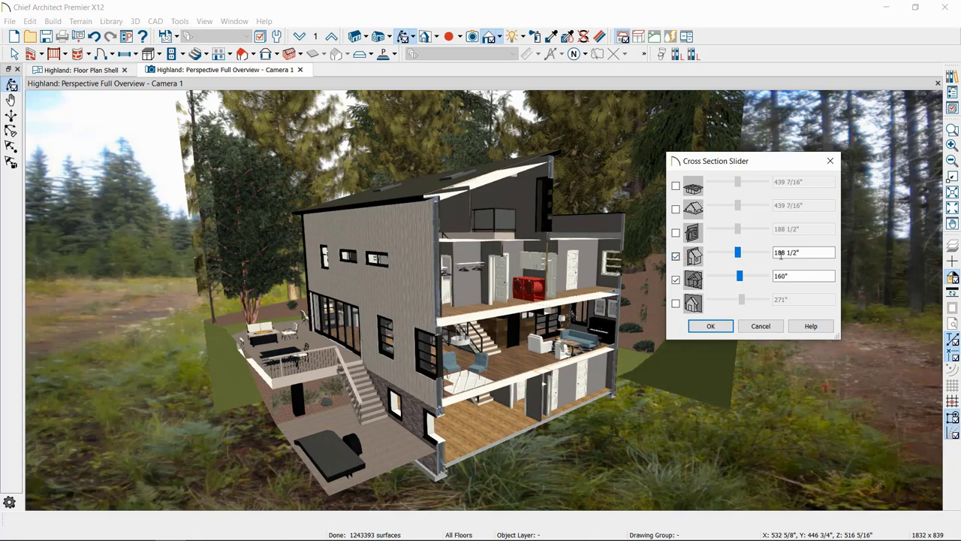
pyautogui.moveTo(737, 252); pyautogui.dragTo(744, 255)
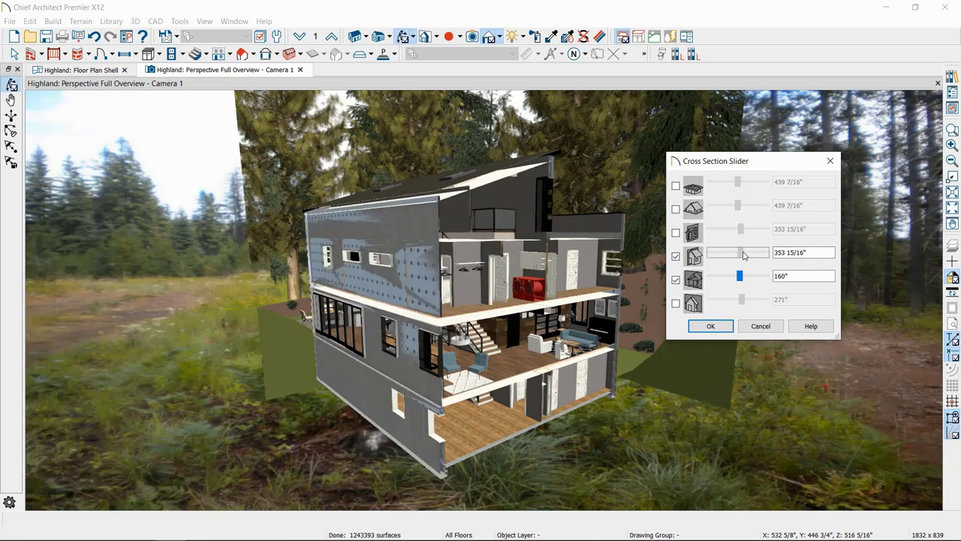
pyautogui.moveTo(808, 253); pyautogui.dragTo(785, 254)
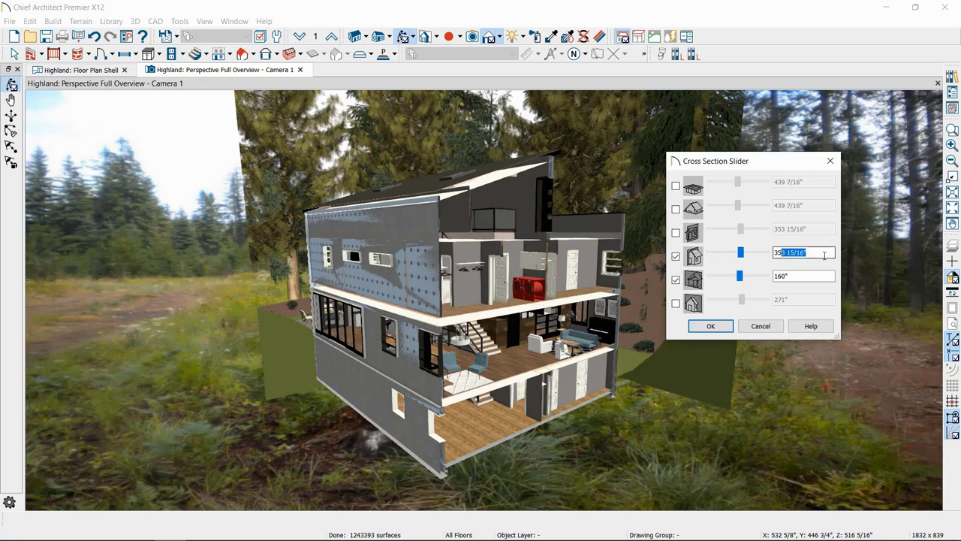
pyautogui.press('BackSpace')
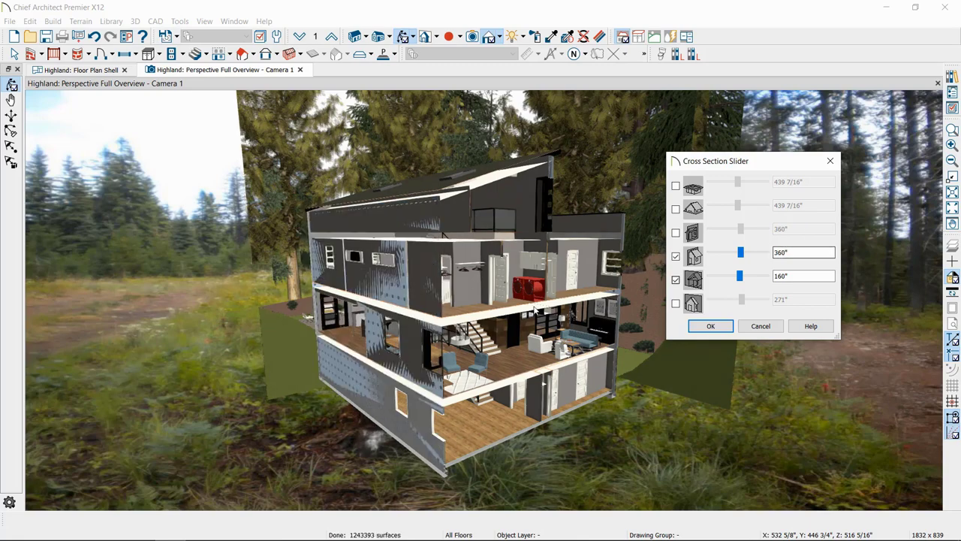
pyautogui.moveTo(824, 254); pyautogui.dragTo(781, 252)
pyautogui.doubleClick(781, 253)
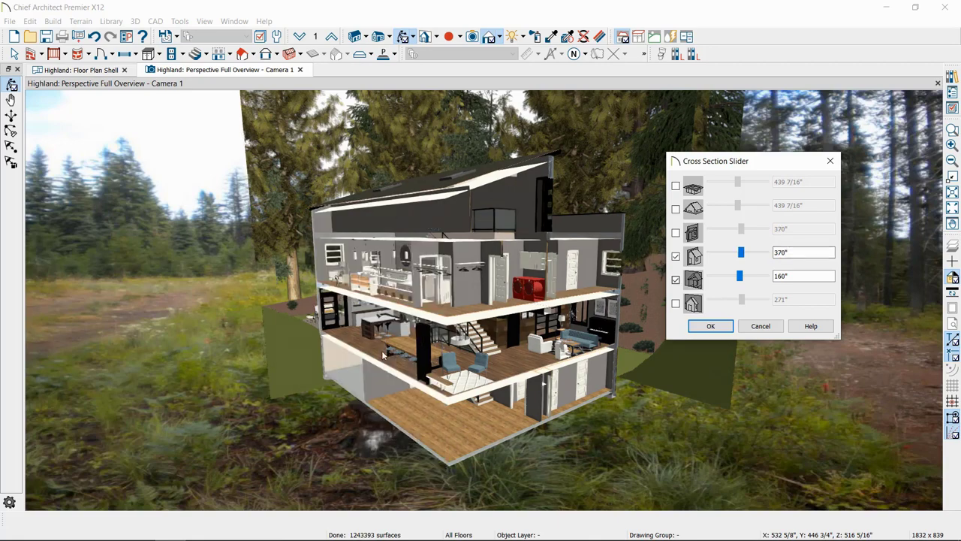
pyautogui.click(711, 327)
# - Orbit and zoom around the sectioned house to examine the bedroom, kitchen, dining area and front rooms
pyautogui.moveTo(475, 263); pyautogui.dragTo(560, 280)
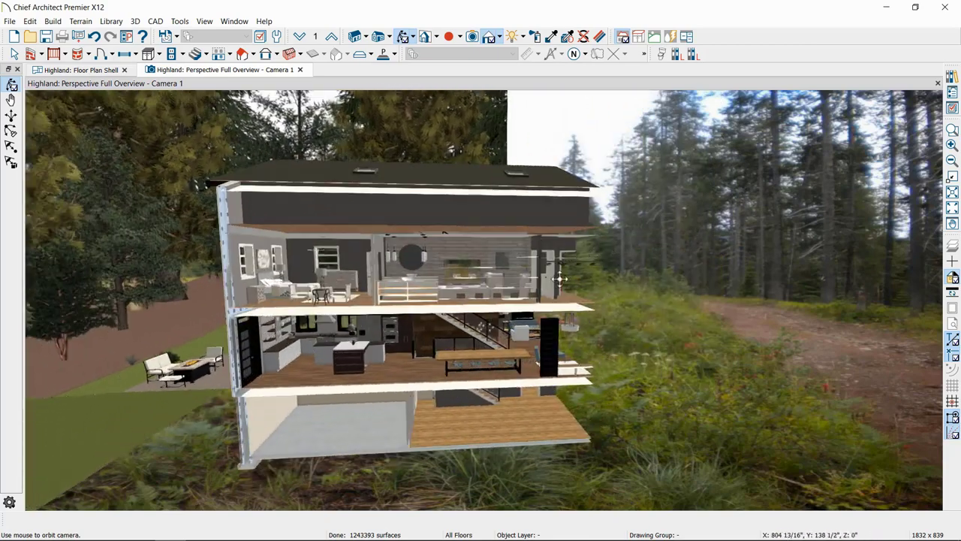
pyautogui.scroll(5, 538, 317)
pyautogui.moveTo(510, 318); pyautogui.dragTo(526, 331, button='middle')
pyautogui.scroll(2, 278, 289)
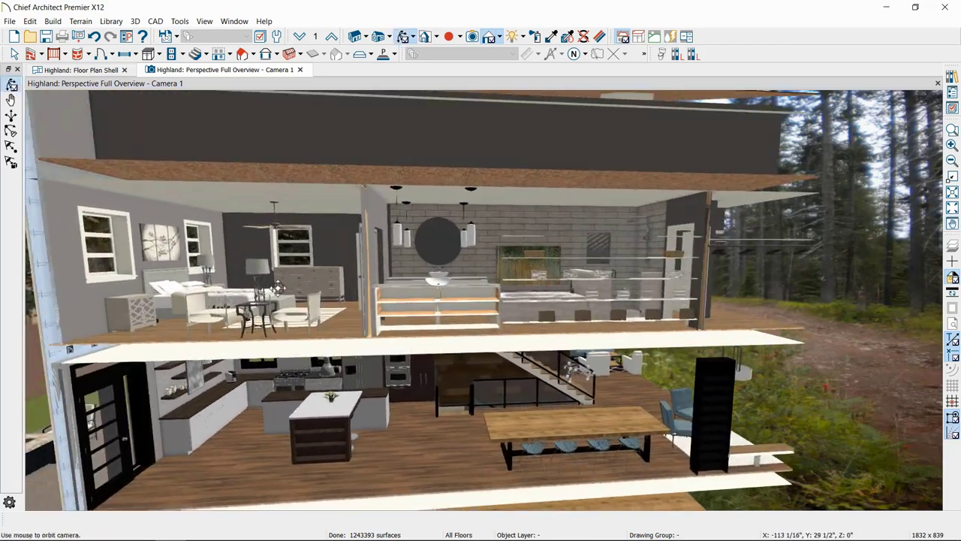
pyautogui.moveTo(268, 414); pyautogui.dragTo(532, 330, button='middle')
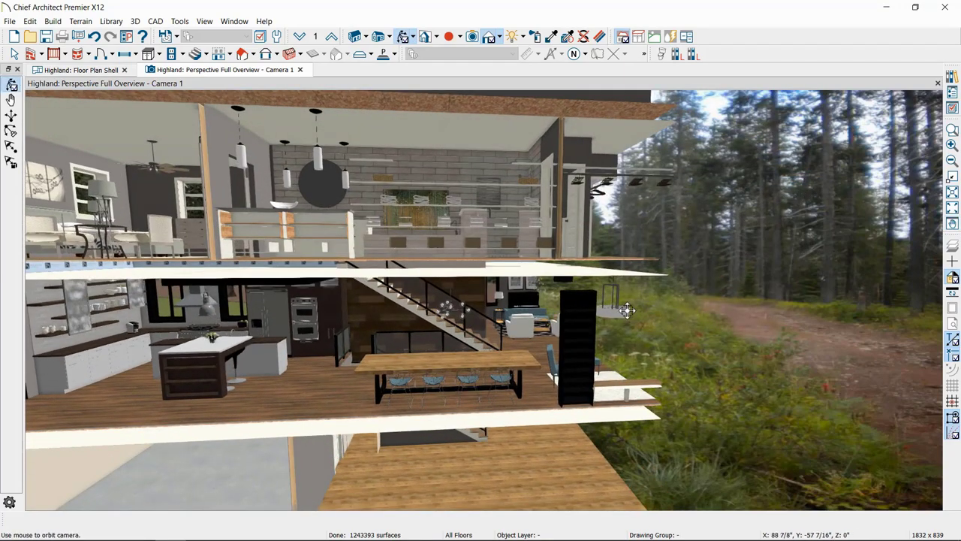
pyautogui.moveTo(627, 309); pyautogui.dragTo(483, 331)
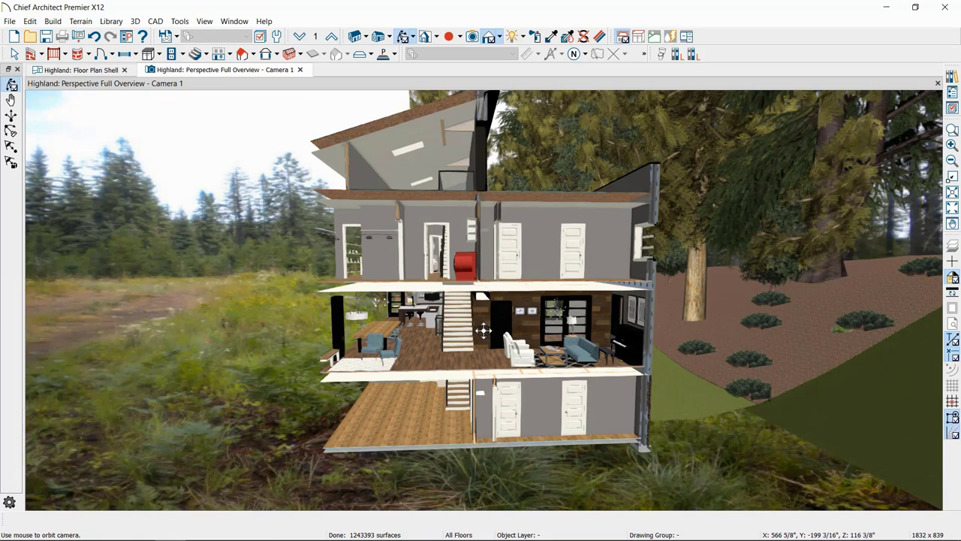
# - Turn off both cross sections in the Cross Section Slider and orbit back to the front corner of the complete house
pyautogui.click(436, 39)
pyautogui.click(455, 56)
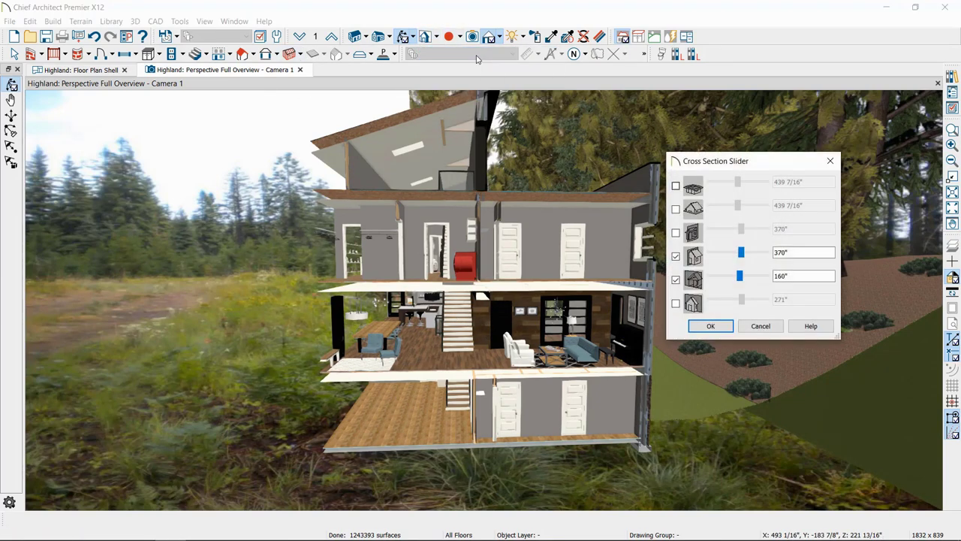
pyautogui.click(676, 256)
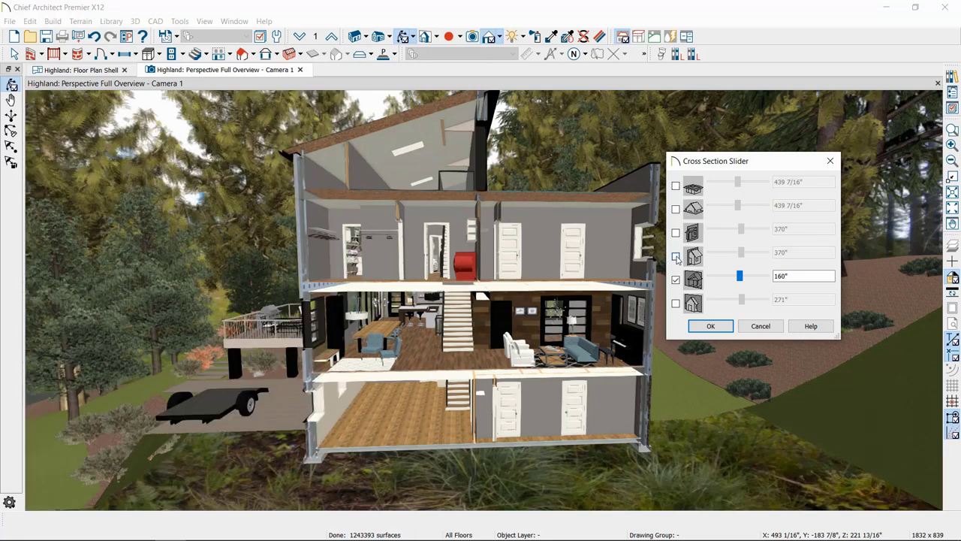
pyautogui.click(676, 280)
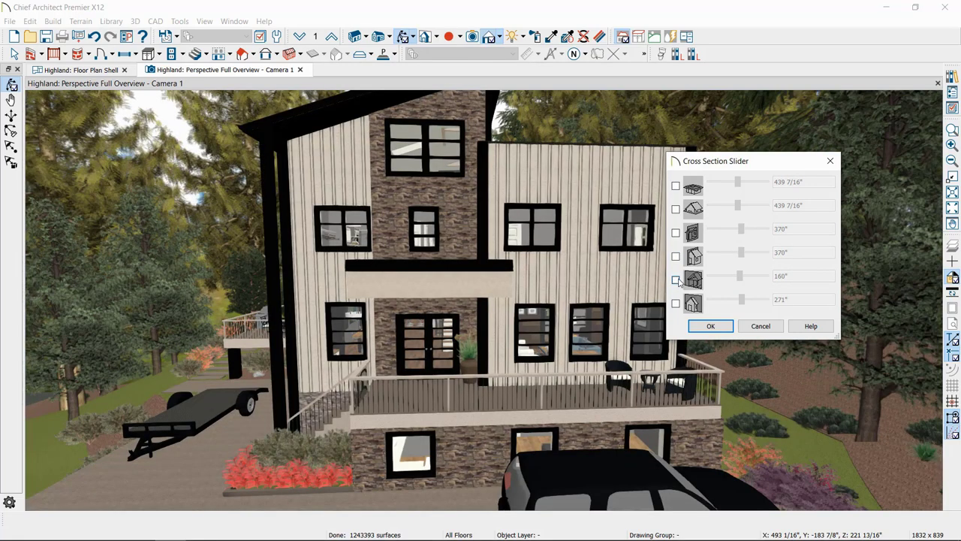
pyautogui.click(676, 279)
pyautogui.click(676, 280)
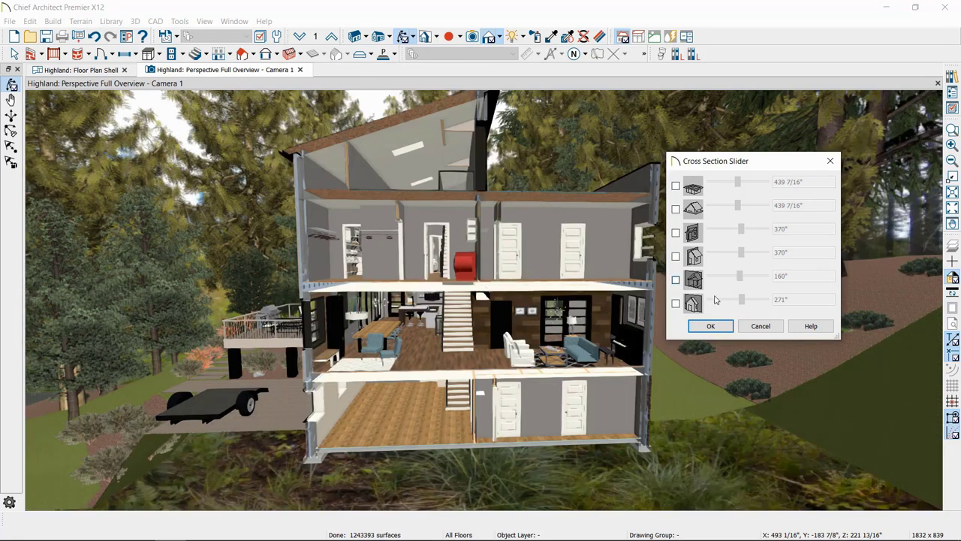
pyautogui.click(711, 325)
pyautogui.moveTo(344, 272); pyautogui.dragTo(397, 282)
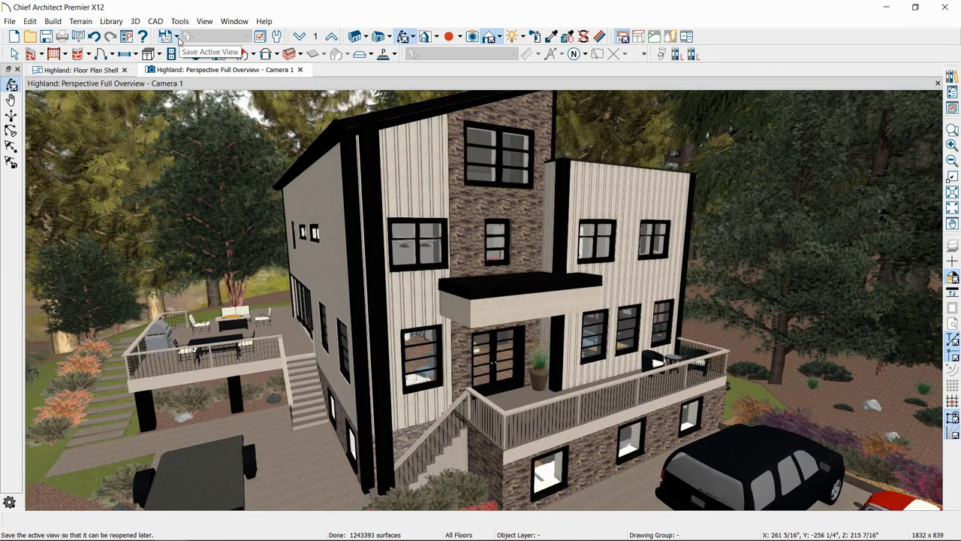
# - Open the active view's camera specification, examine the Hide Camera-Facing Exterior Walls option, and leave without applying changes
pyautogui.click(179, 38)
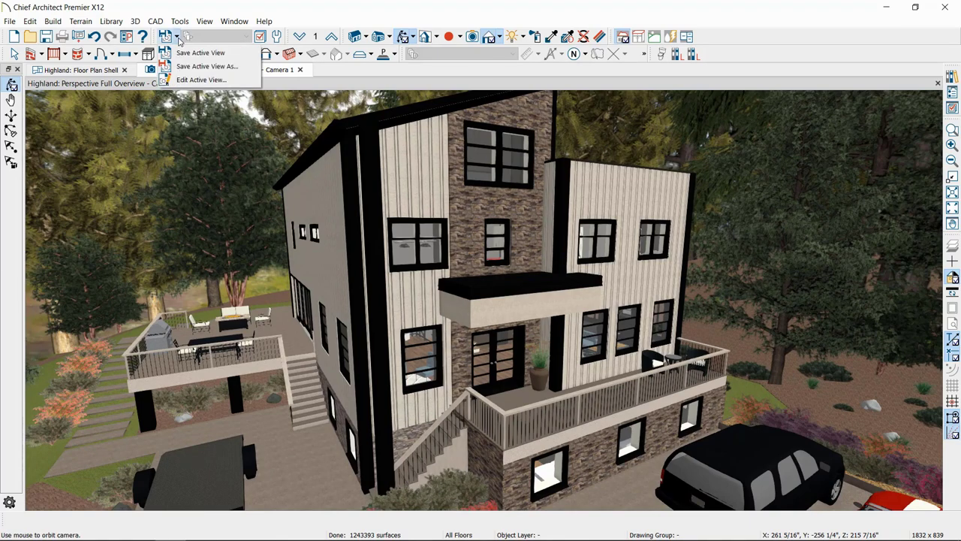
pyautogui.click(235, 91)
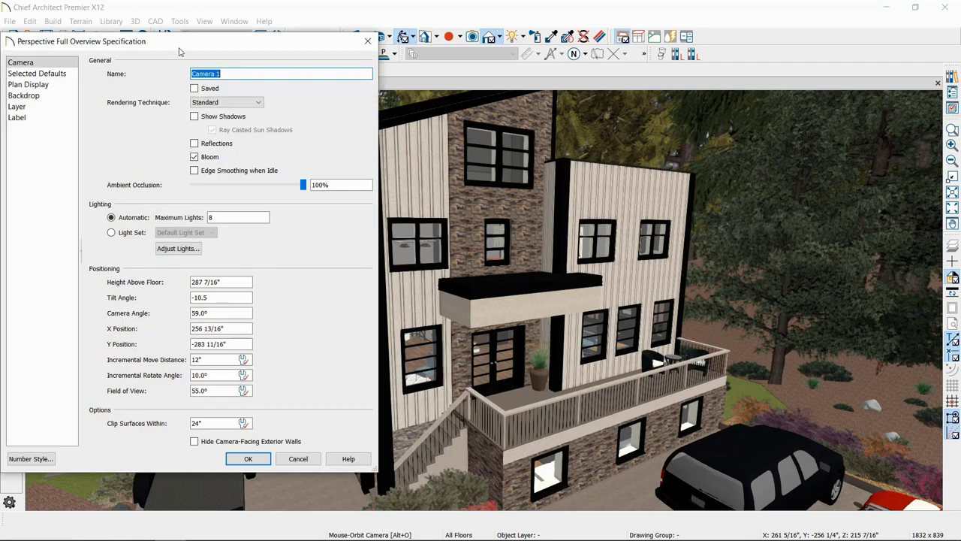
pyautogui.moveTo(180, 51); pyautogui.dragTo(243, 52)
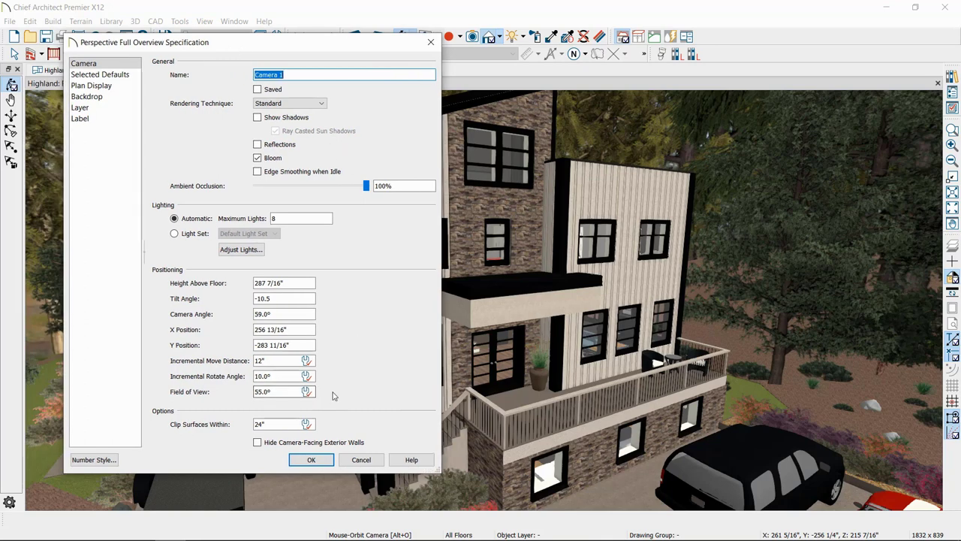
pyautogui.click(259, 443)
pyautogui.click(365, 460)
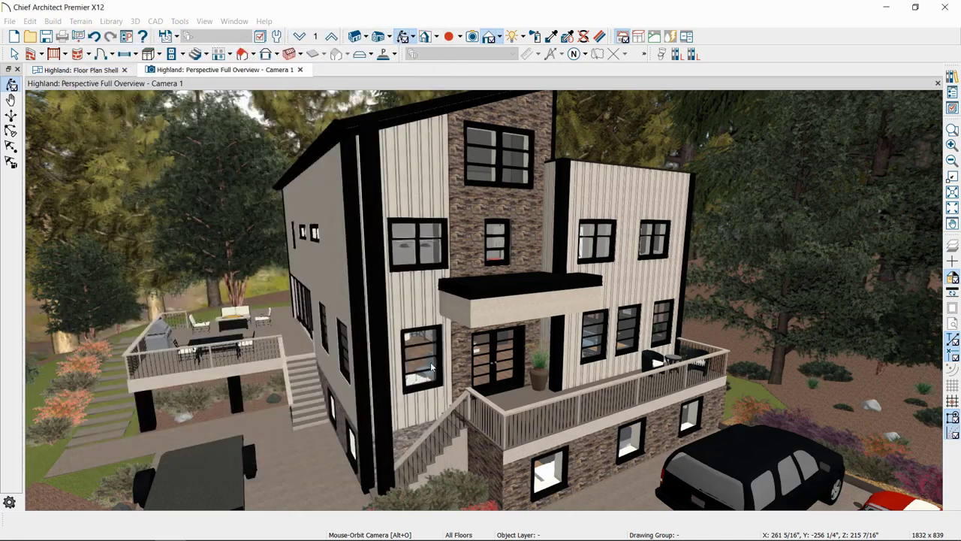
# - Orbit around the house to examine the exposed bedroom, bathroom, kitchen and dining area from several sides
pyautogui.moveTo(431, 368); pyautogui.dragTo(377, 319)
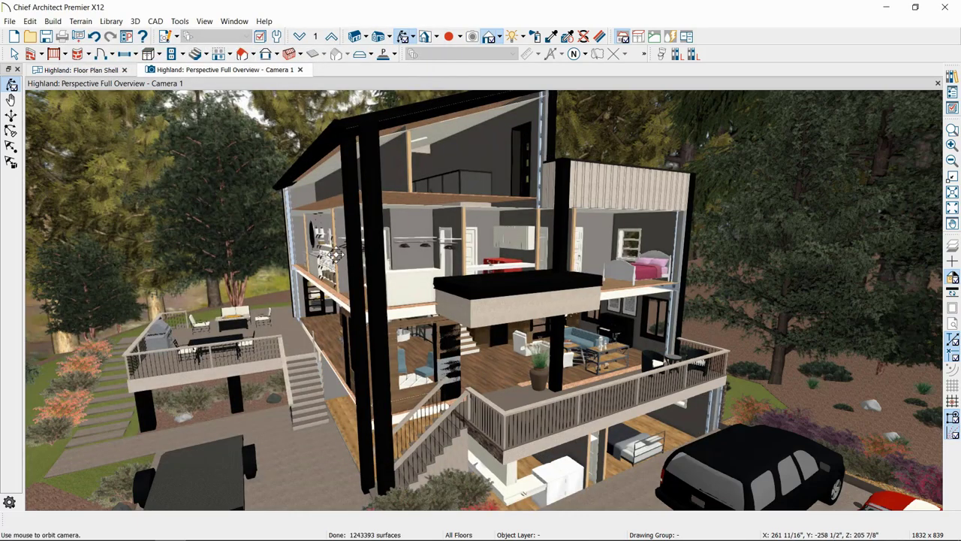
pyautogui.moveTo(348, 253); pyautogui.dragTo(181, 299)
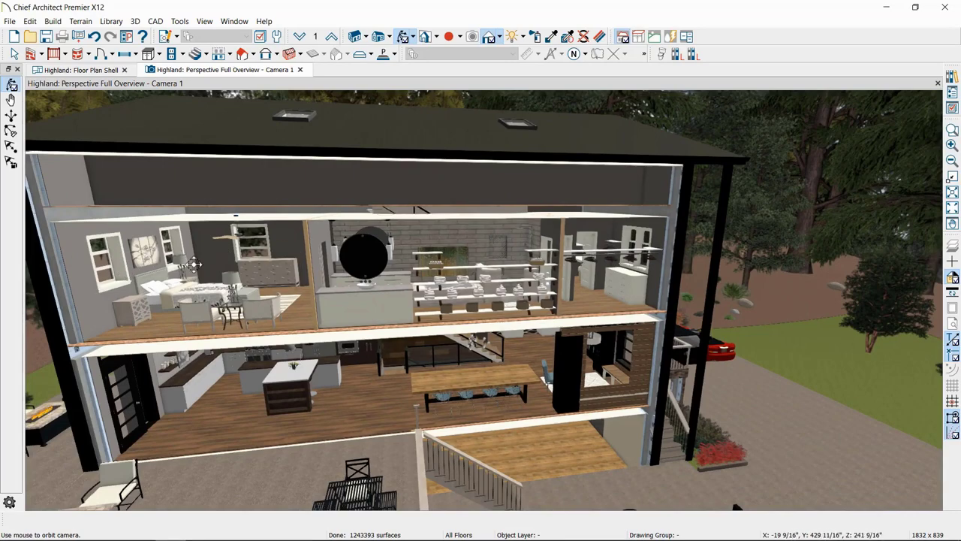
pyautogui.moveTo(593, 279); pyautogui.dragTo(146, 251)
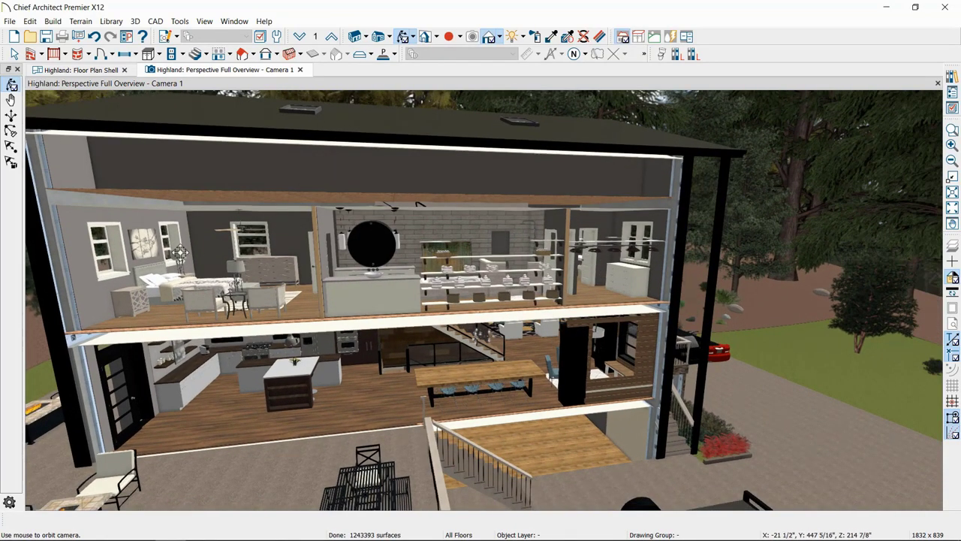
pyautogui.moveTo(209, 301); pyautogui.dragTo(501, 218)
pyautogui.moveTo(526, 301); pyautogui.dragTo(353, 333)
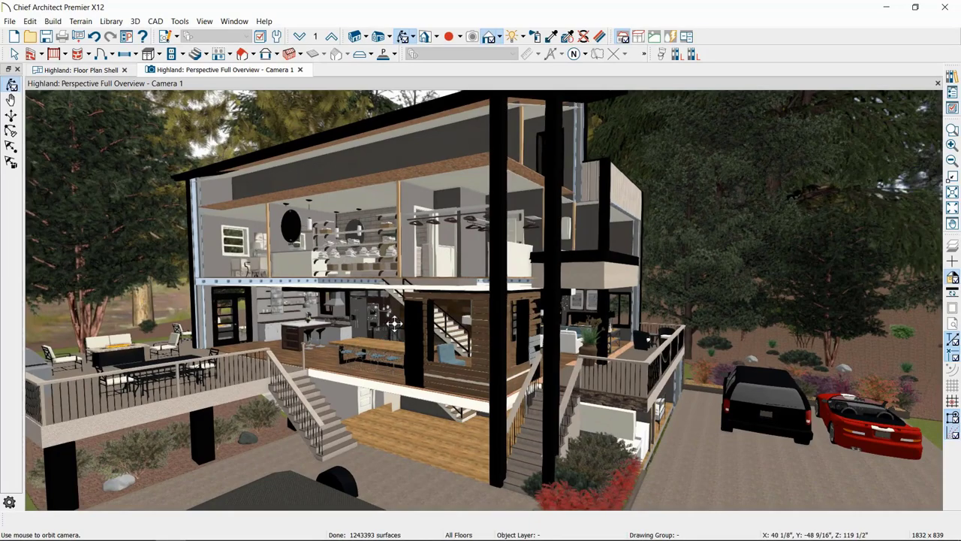
# - Move the camera indoors past the dining table and frame the kitchen island, cabinets and appliances
pyautogui.scroll(5, 380, 324)
pyautogui.scroll(5, 398, 316)
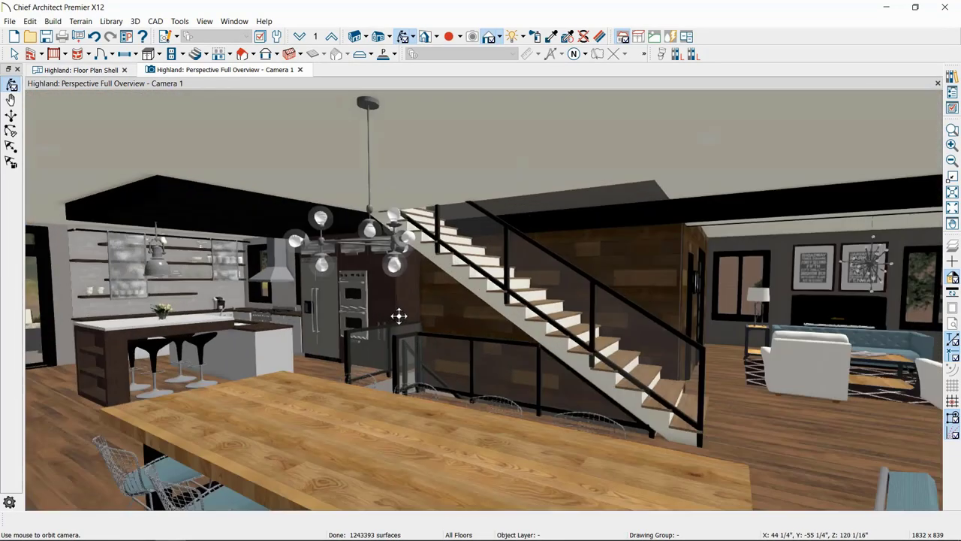
pyautogui.moveTo(397, 315); pyautogui.dragTo(439, 386)
pyautogui.moveTo(439, 386); pyautogui.dragTo(449, 337, button='middle')
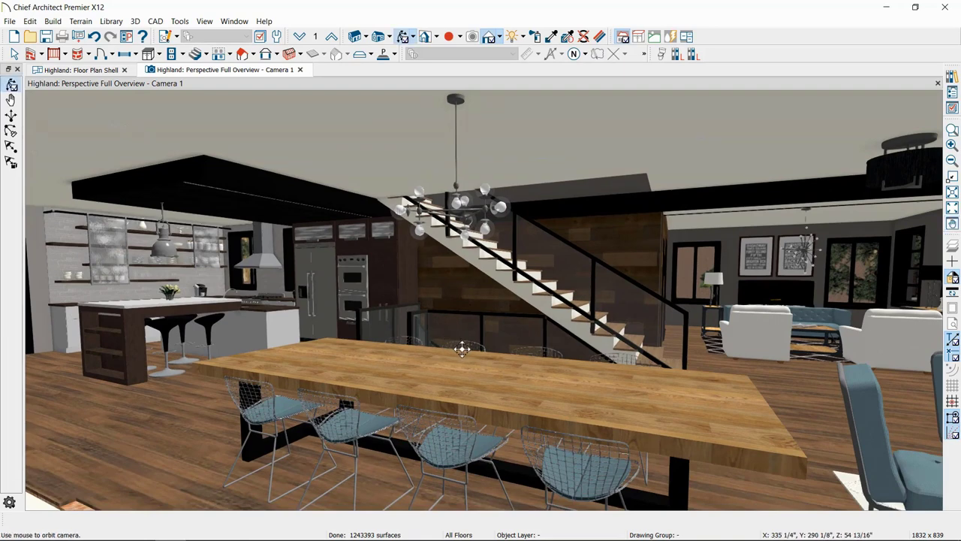
pyautogui.moveTo(462, 349); pyautogui.dragTo(486, 370, button='middle')
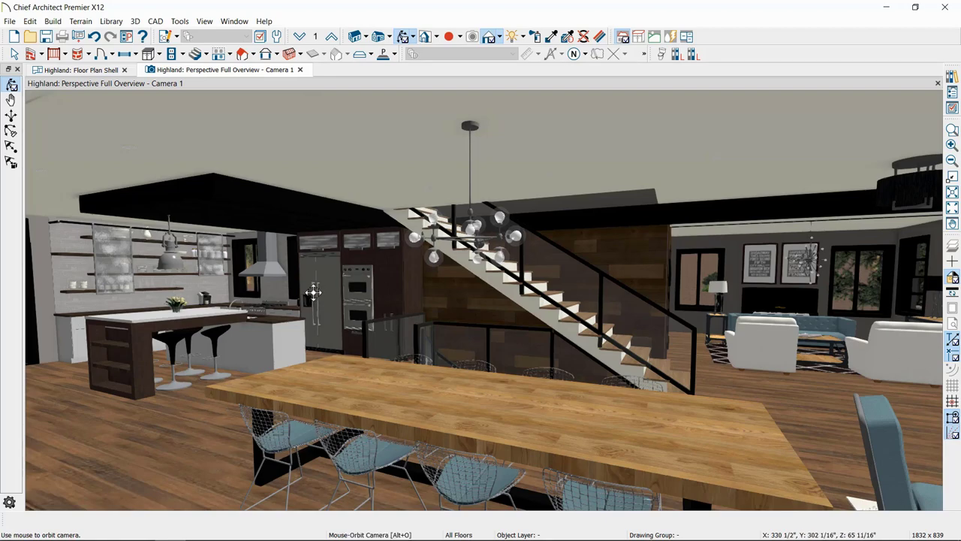
pyautogui.moveTo(314, 294); pyautogui.dragTo(357, 321)
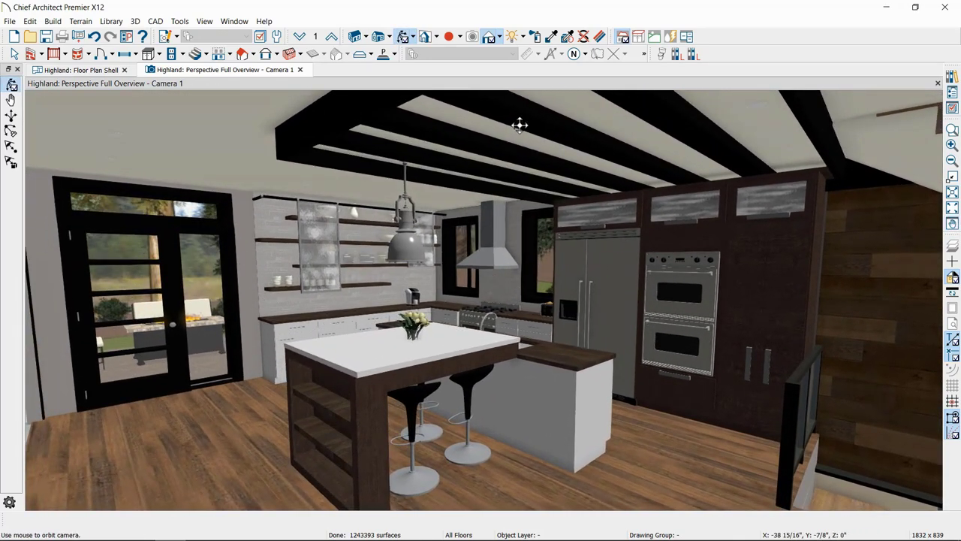
# - Preview the kitchen in Vector View and Glass House, orbiting to the staircase and dining area and back in Glass House
pyautogui.click(498, 37)
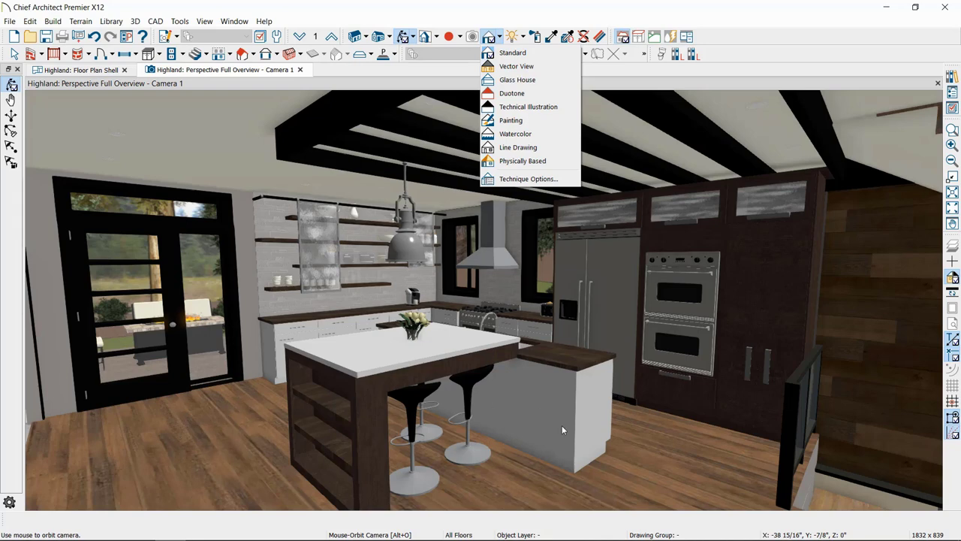
pyautogui.click(518, 67)
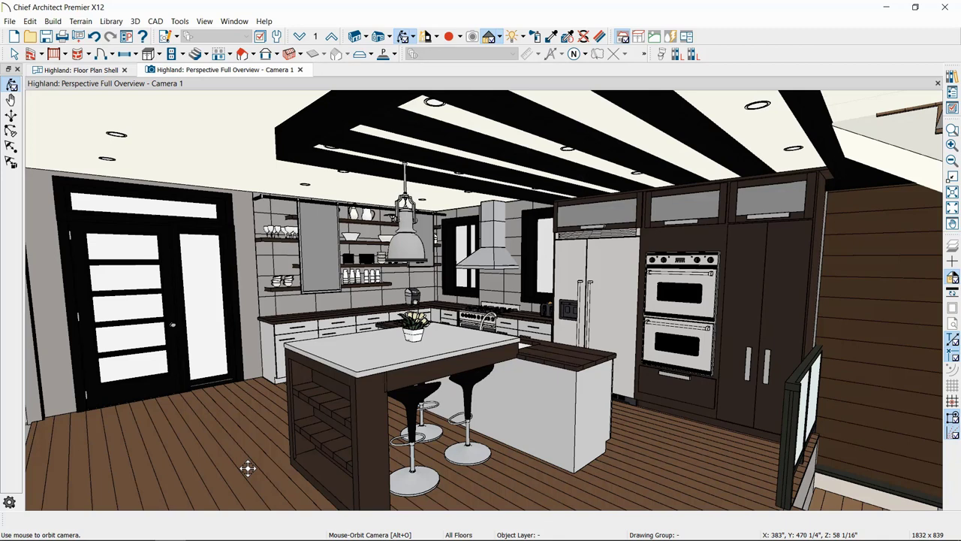
pyautogui.click(500, 37)
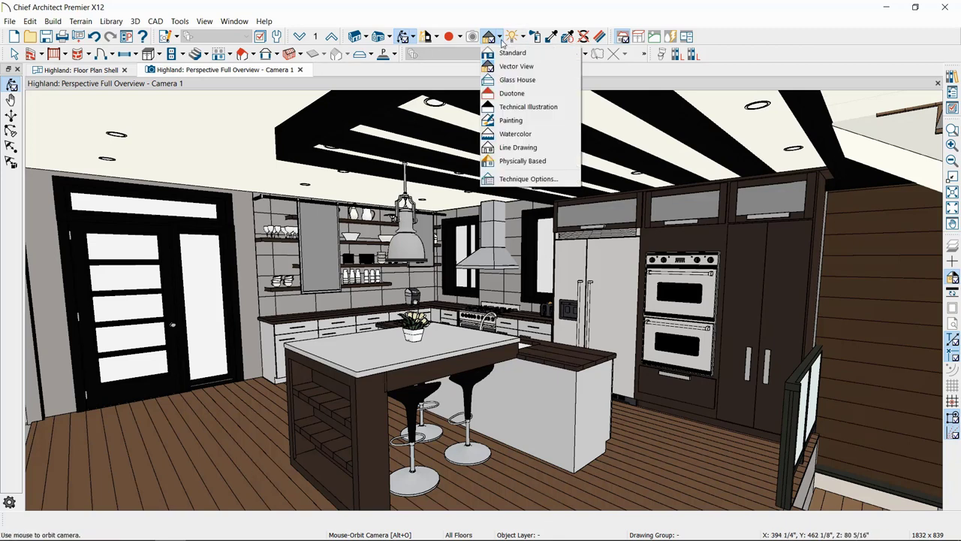
pyautogui.click(517, 80)
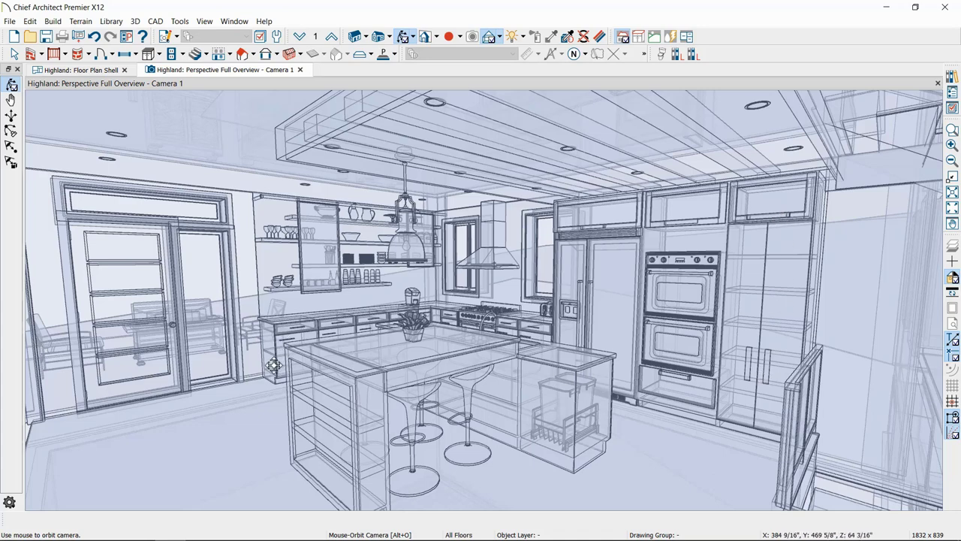
pyautogui.moveTo(621, 293); pyautogui.dragTo(778, 305)
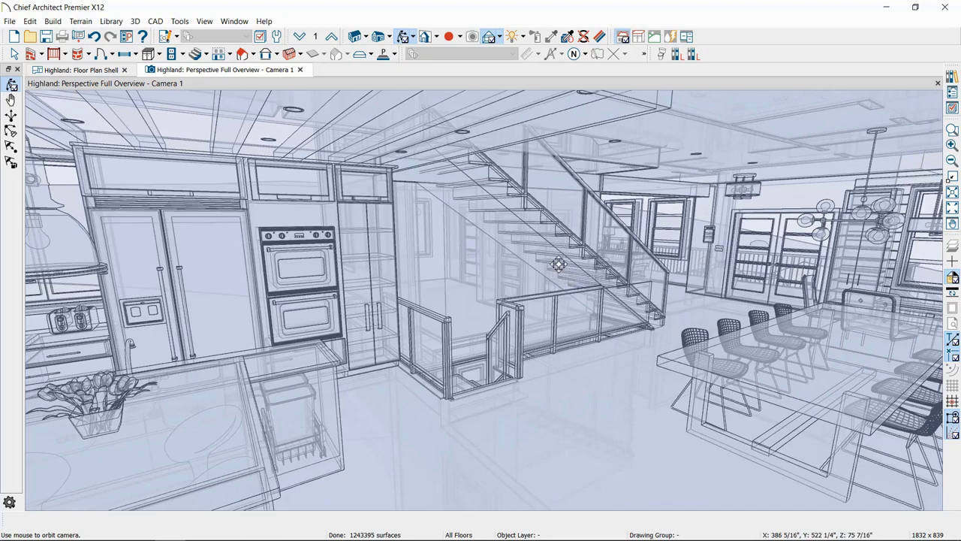
pyautogui.moveTo(574, 253); pyautogui.dragTo(330, 241)
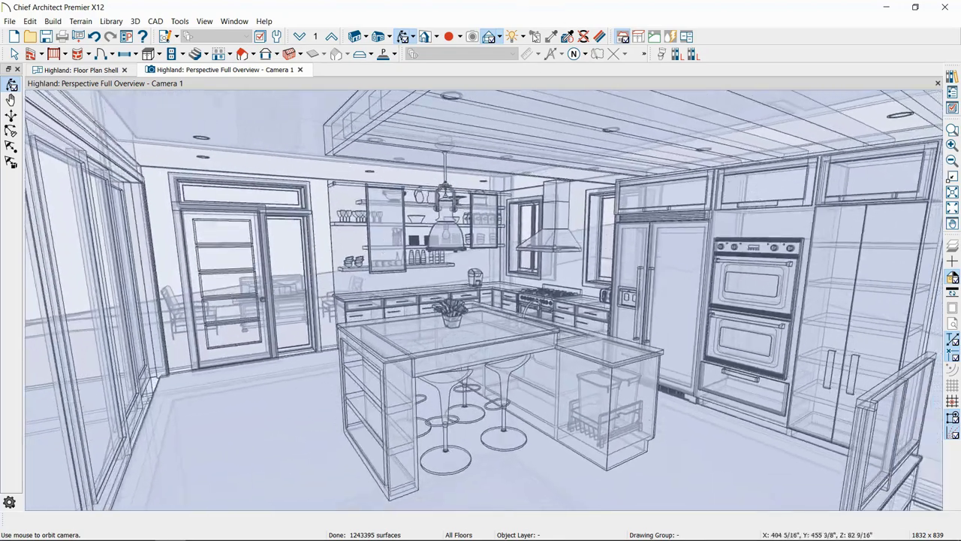
# - Preview the kitchen in the Duotone and Technical Illustration rendering techniques
pyautogui.click(500, 36)
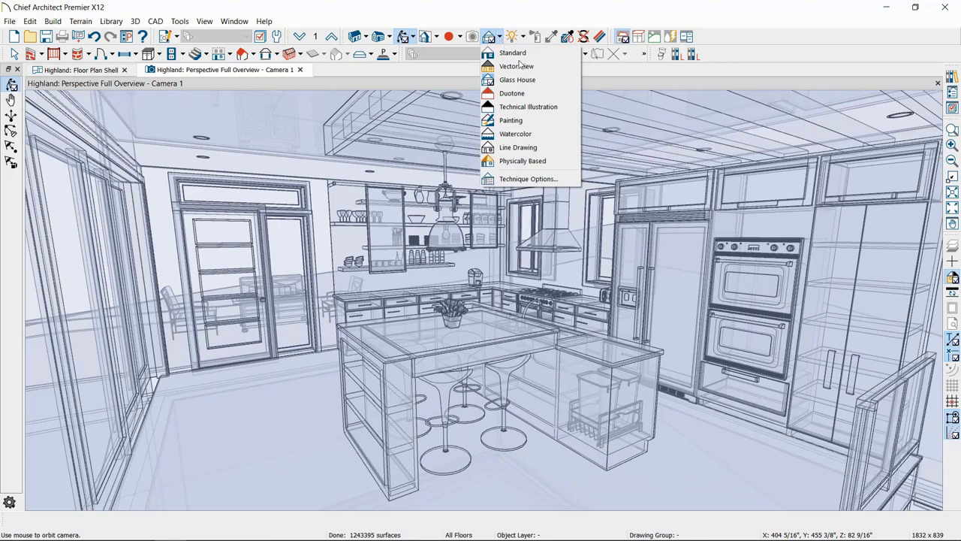
pyautogui.click(542, 98)
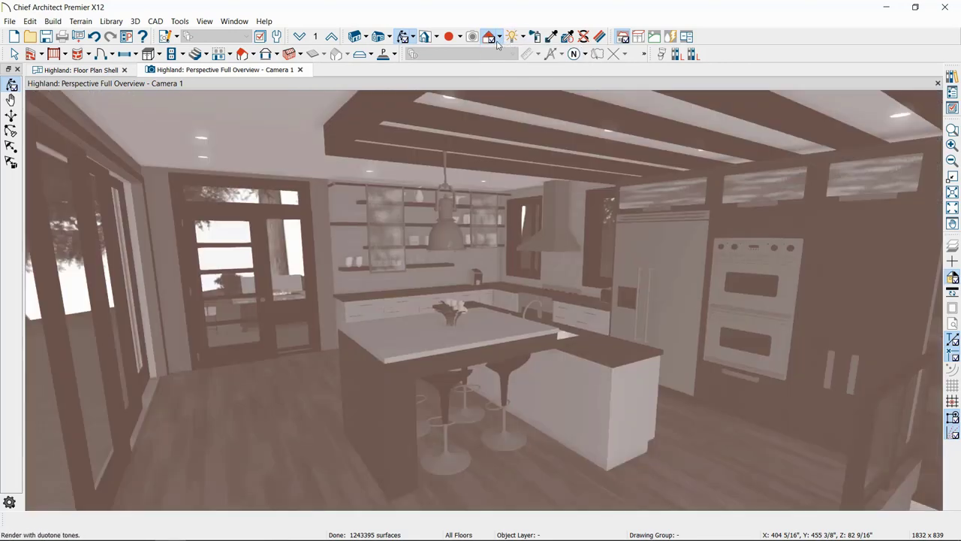
pyautogui.click(500, 36)
pyautogui.click(532, 107)
pyautogui.moveTo(535, 311); pyautogui.dragTo(537, 309)
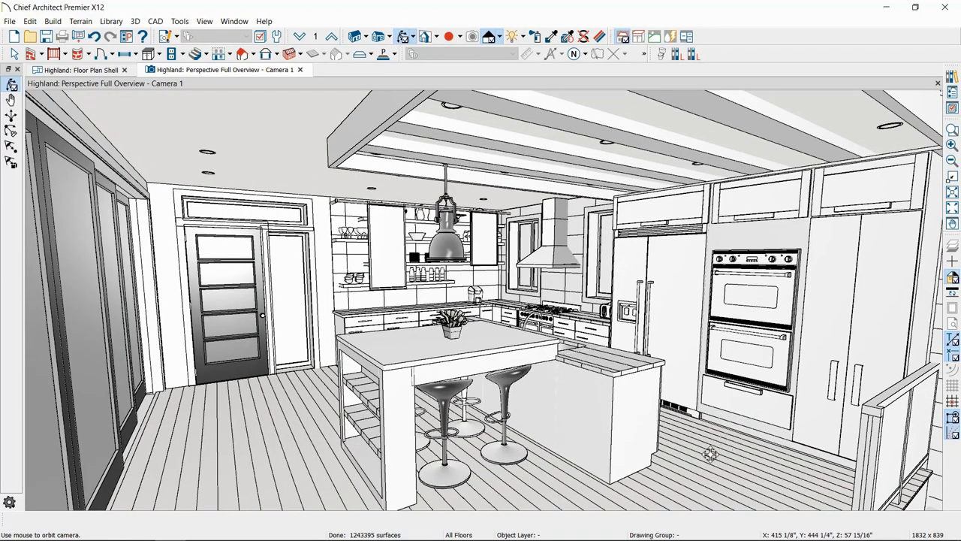
# - Apply the Watercolor technique to the kitchen view with Line Drawing on Top enabled
pyautogui.click(499, 36)
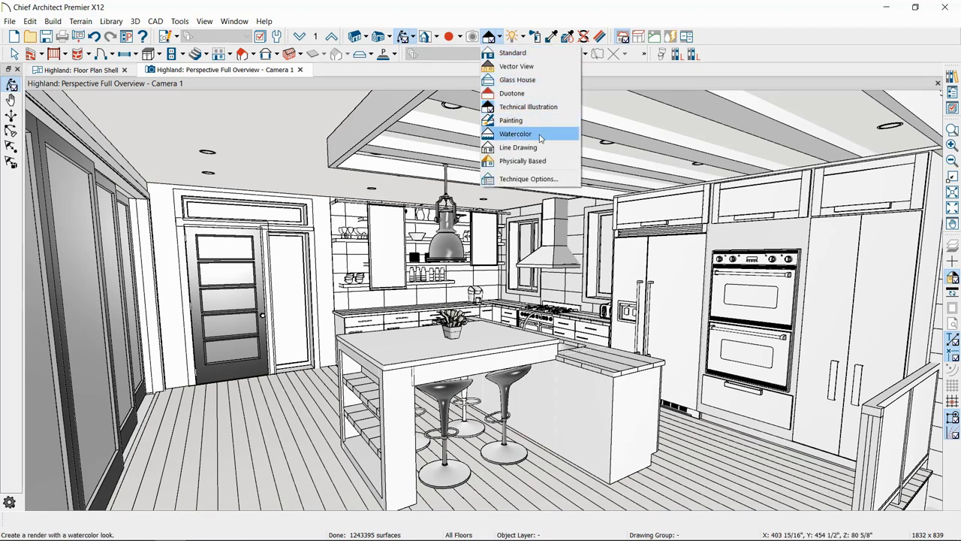
pyautogui.click(540, 180)
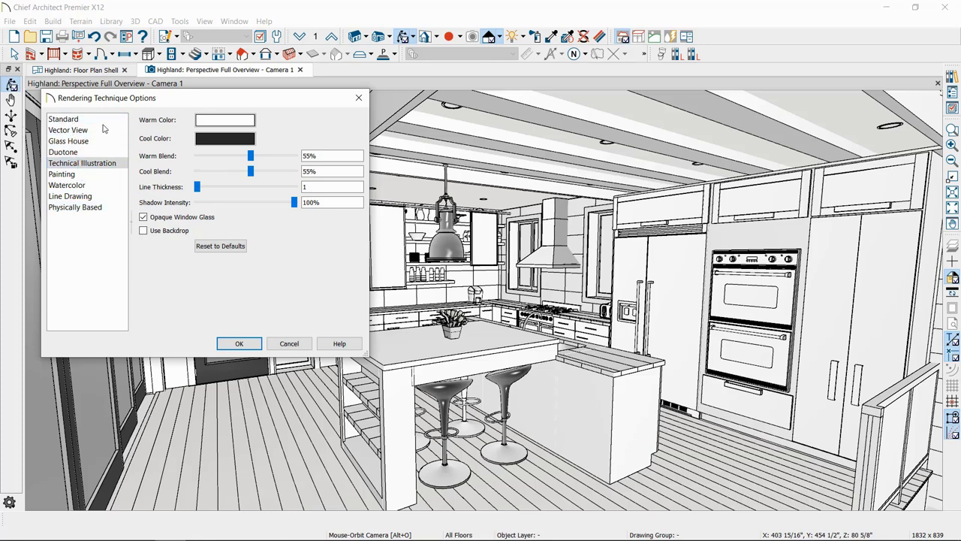
pyautogui.click(88, 186)
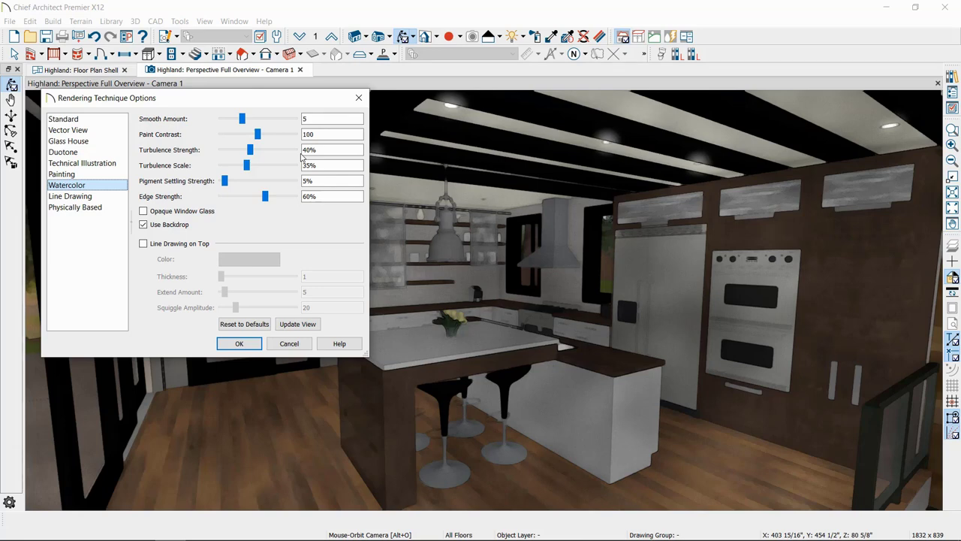
pyautogui.click(148, 245)
pyautogui.moveTo(195, 94); pyautogui.dragTo(123, 71)
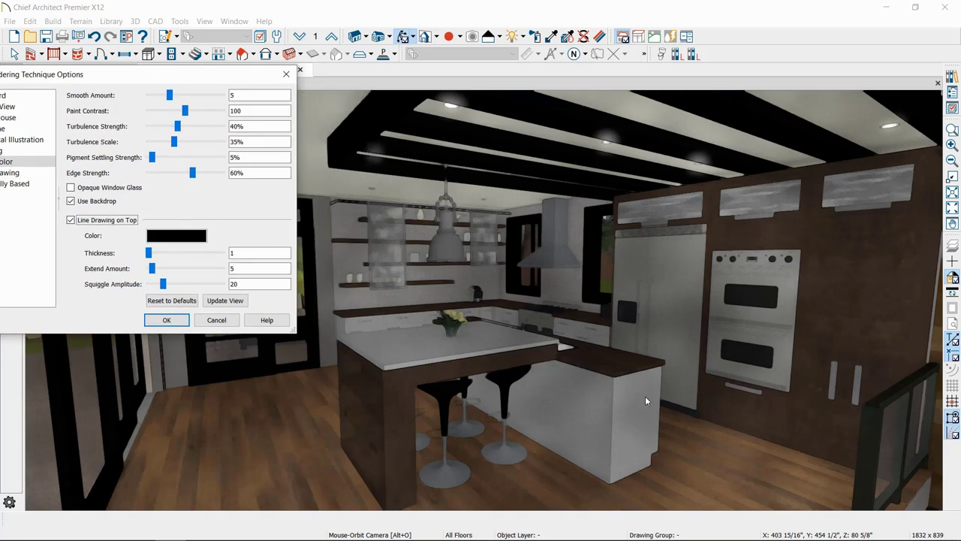
pyautogui.click(167, 320)
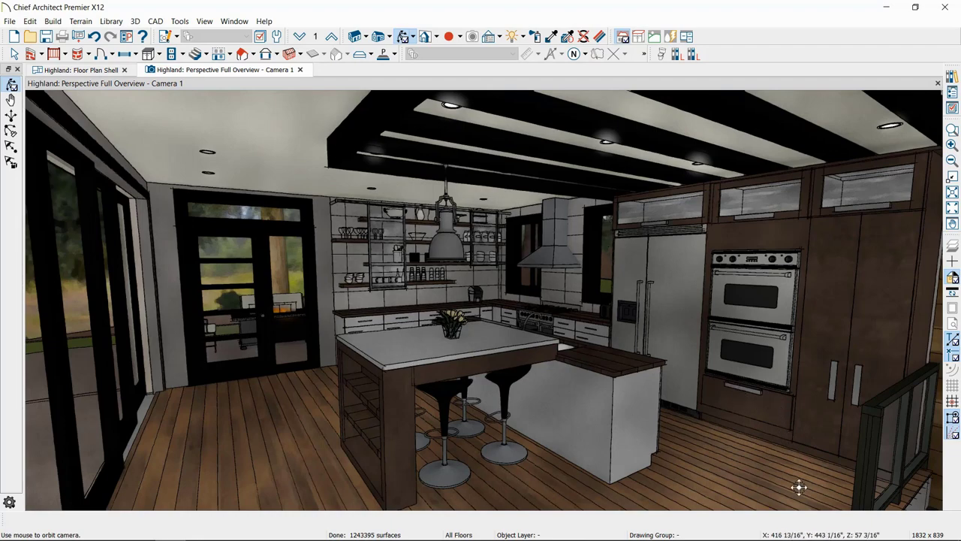
# - Set the Watercolor line drawing's squiggle amplitude to 30 and accept the technique options
pyautogui.click(514, 37)
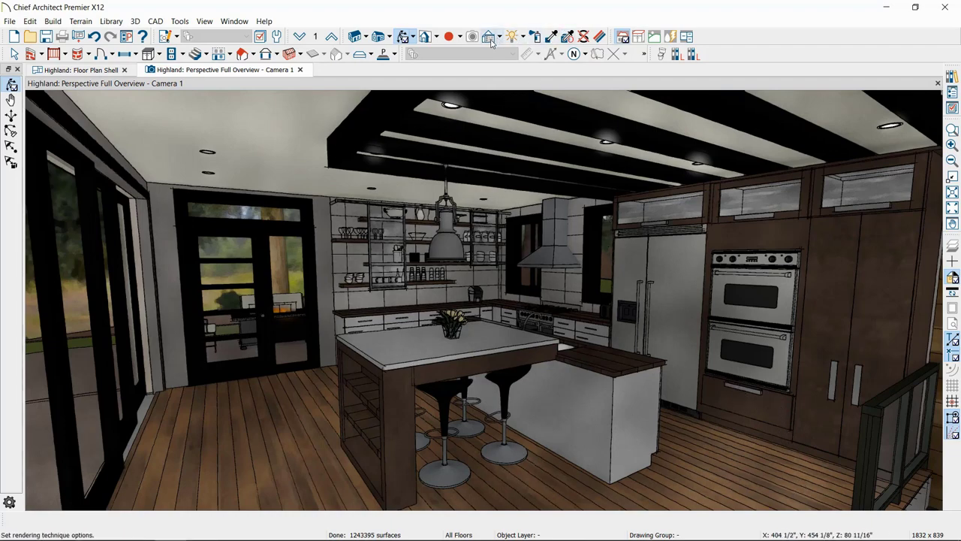
pyautogui.click(492, 36)
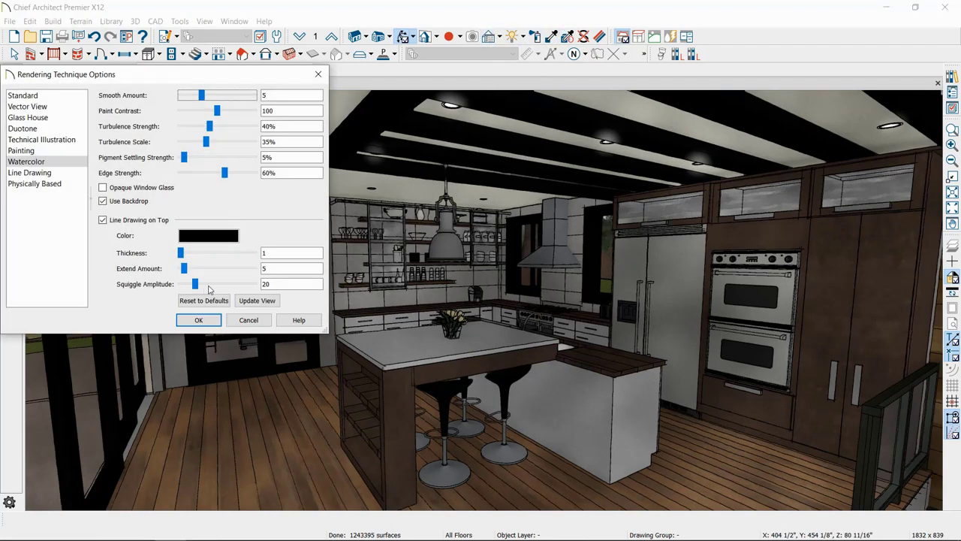
pyautogui.click(211, 284)
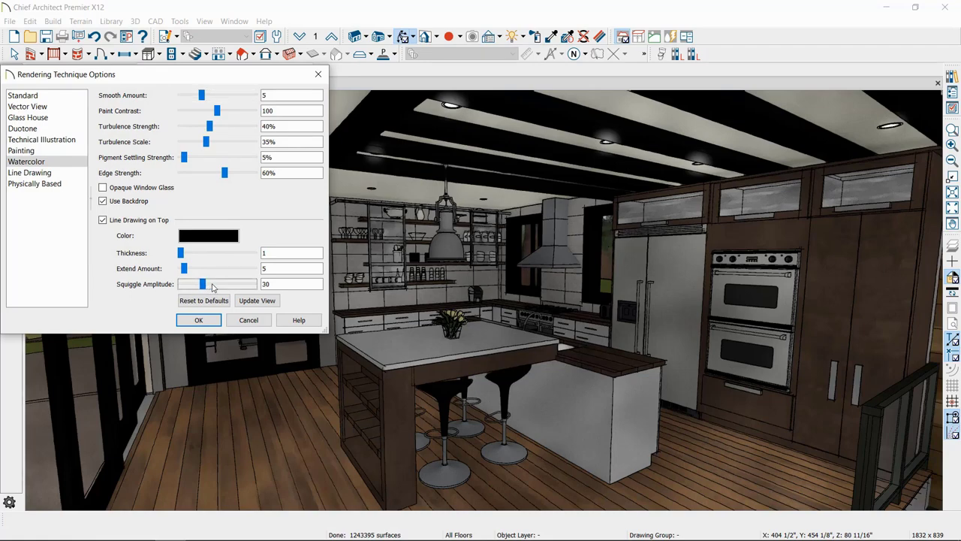
pyautogui.click(199, 320)
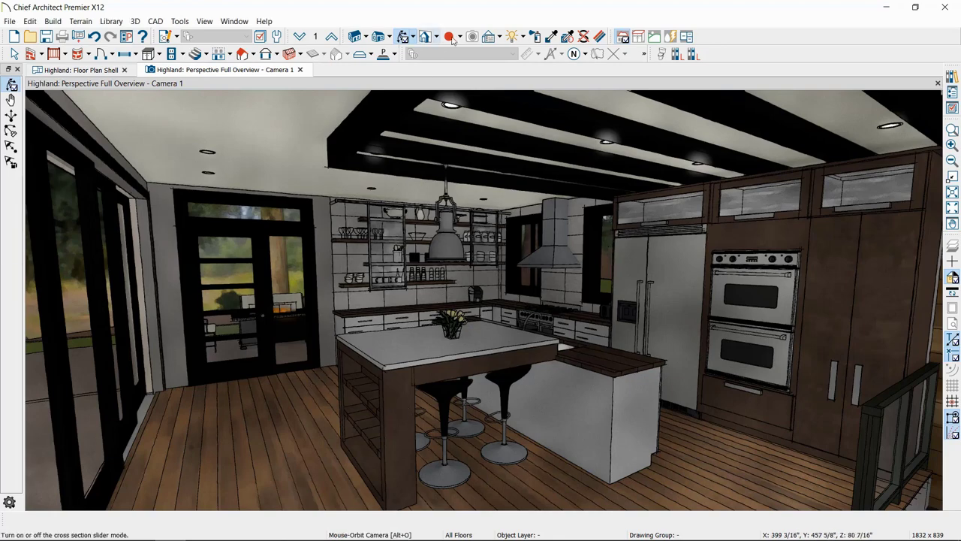
# - Set the Line Drawing technique's squiggle amplitude to 46 and frequency to 15, and apply Physically Based rendering to the view
pyautogui.click(489, 37)
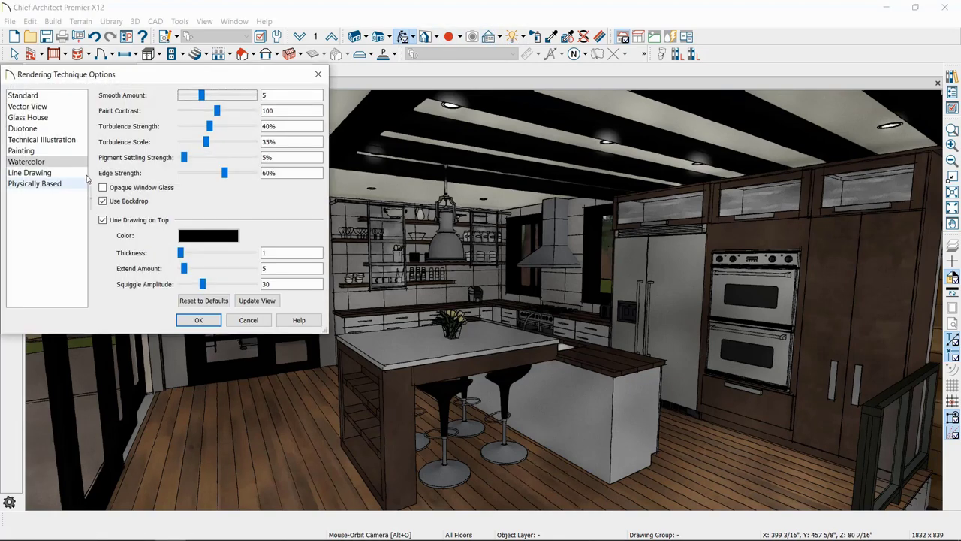
pyautogui.click(47, 174)
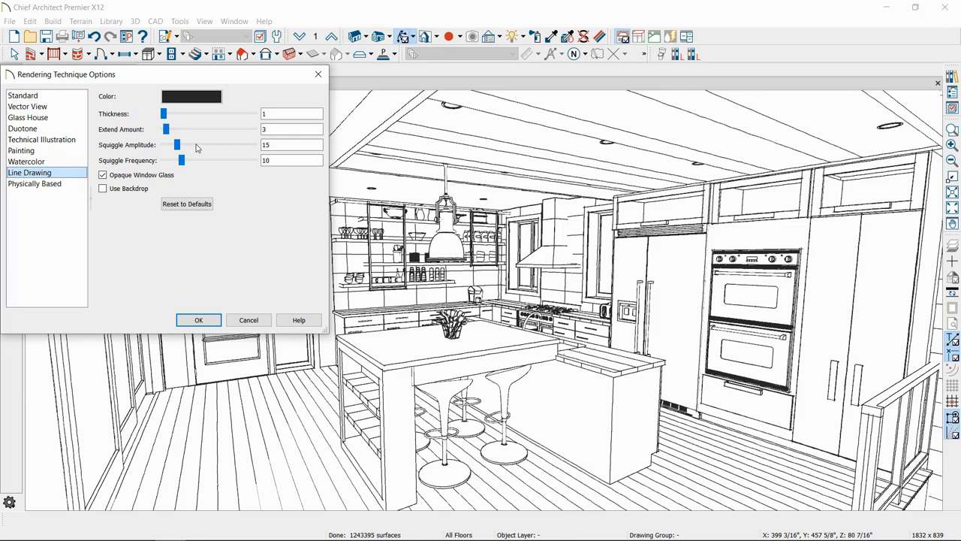
pyautogui.click(197, 145)
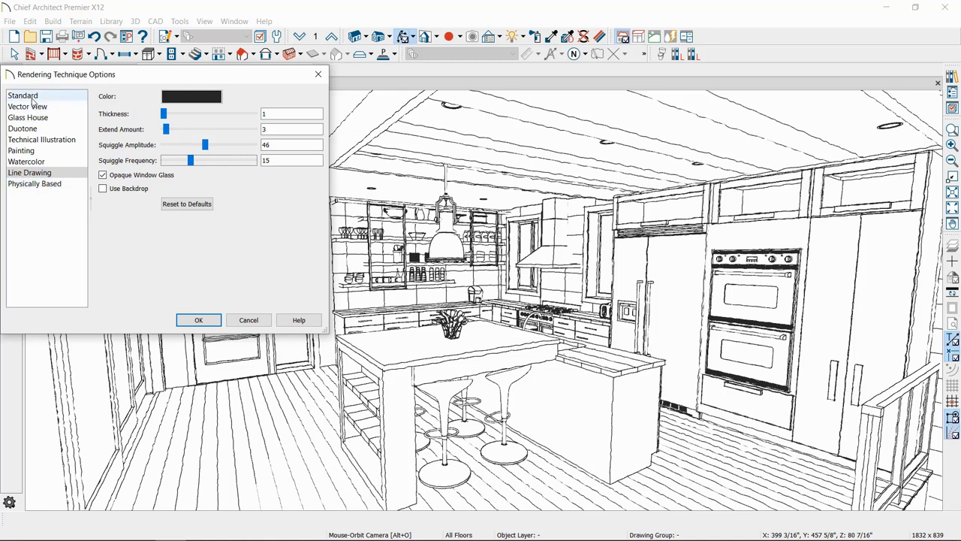
pyautogui.click(48, 184)
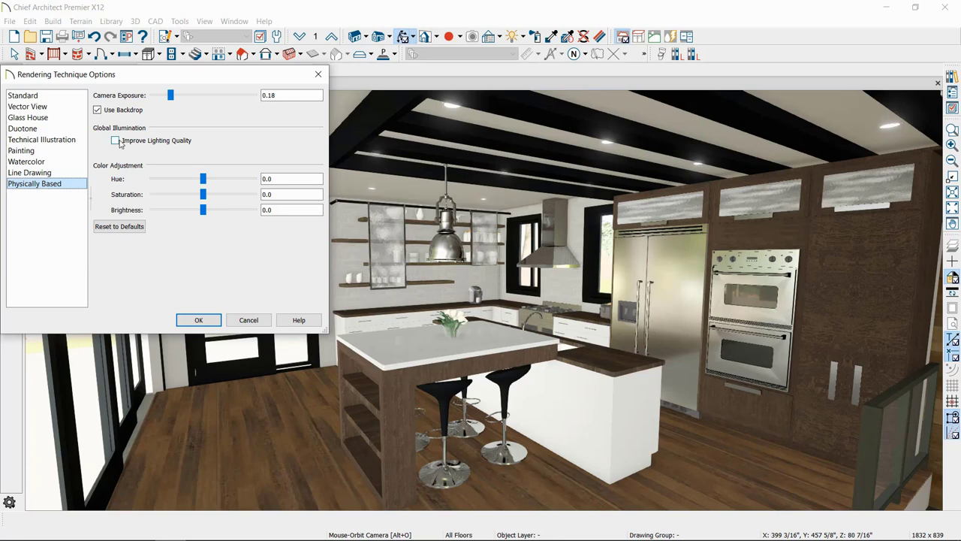
pyautogui.click(198, 319)
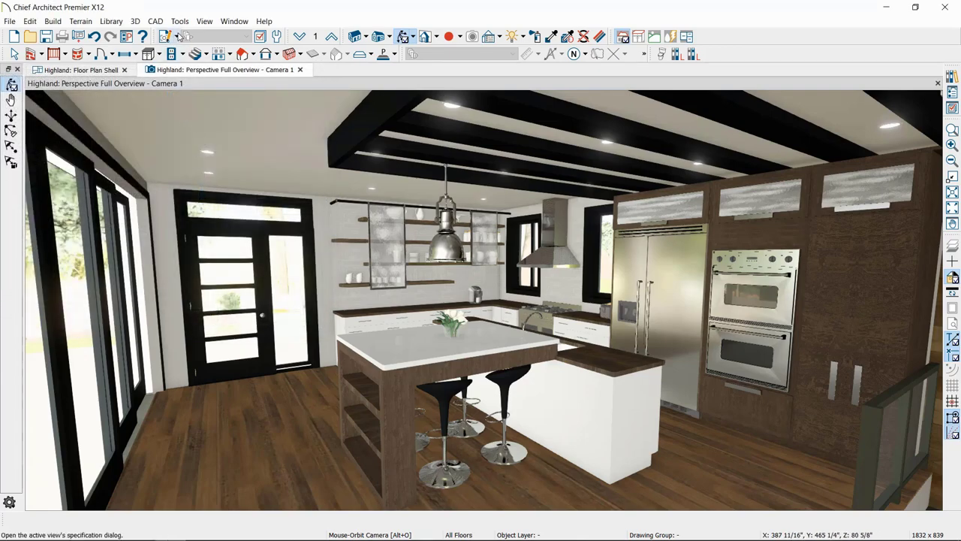
# - Enable Show Shadows, Reflections and Edge Smoothing when Idle in the active view's camera specification
pyautogui.click(178, 37)
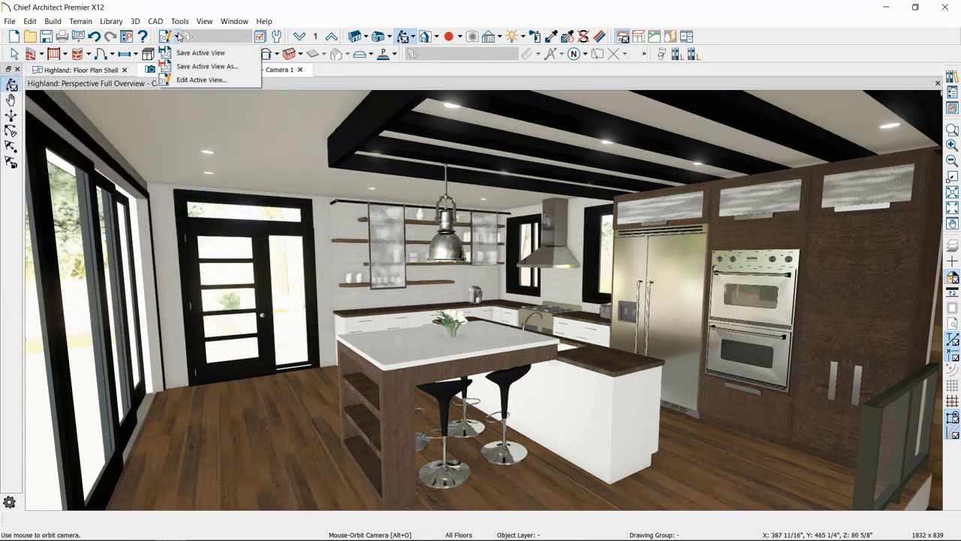
pyautogui.click(203, 79)
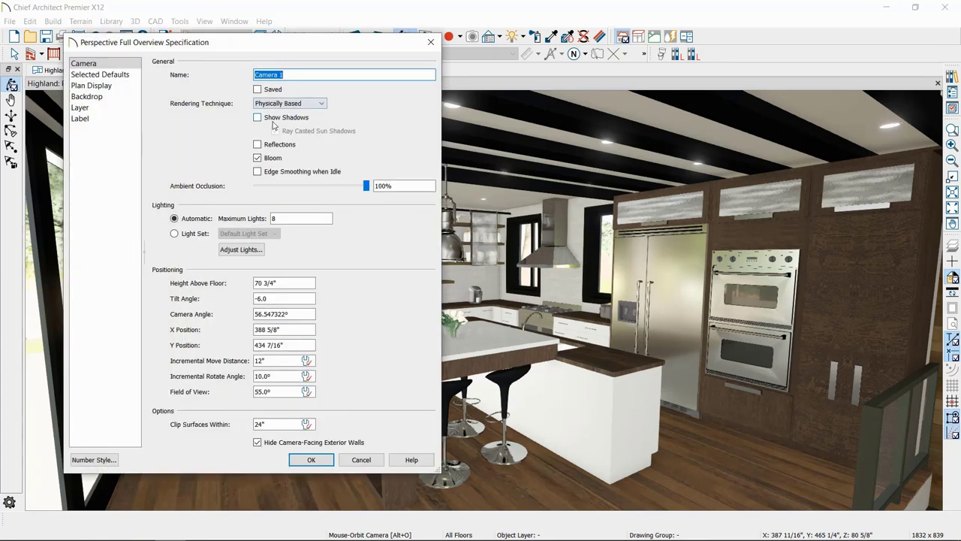
pyautogui.click(272, 120)
pyautogui.click(272, 146)
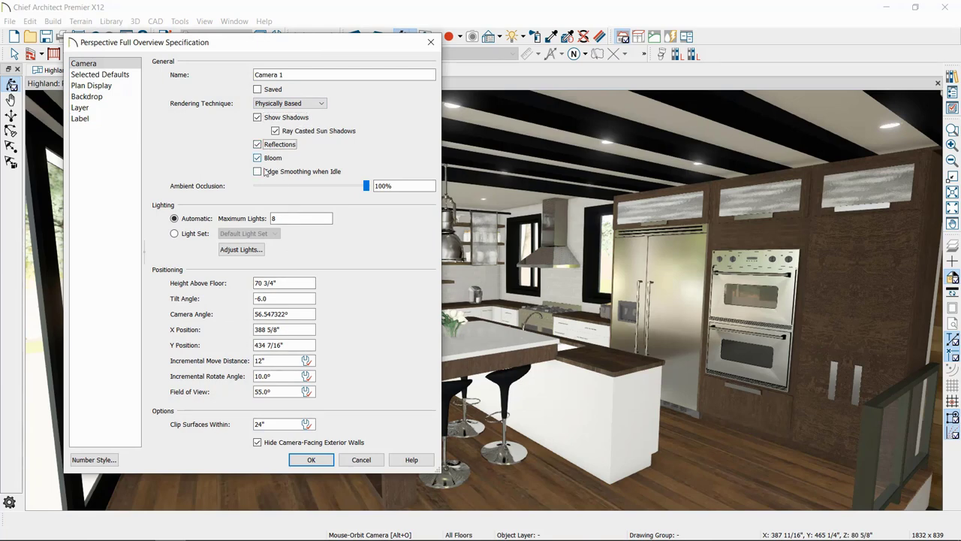
pyautogui.click(259, 172)
# - Switch the camera's lighting from automatic to the Default Light Set
pyautogui.doubleClick(272, 219)
pyautogui.doubleClick(298, 223)
pyautogui.click(175, 234)
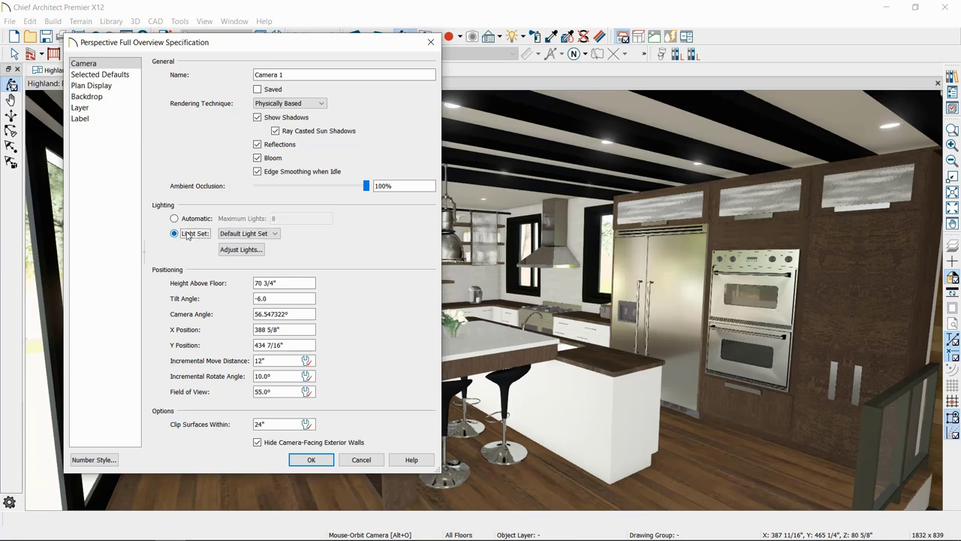
# - Review the available light sets and the light sources included in the Default Light Set
pyautogui.click(248, 234)
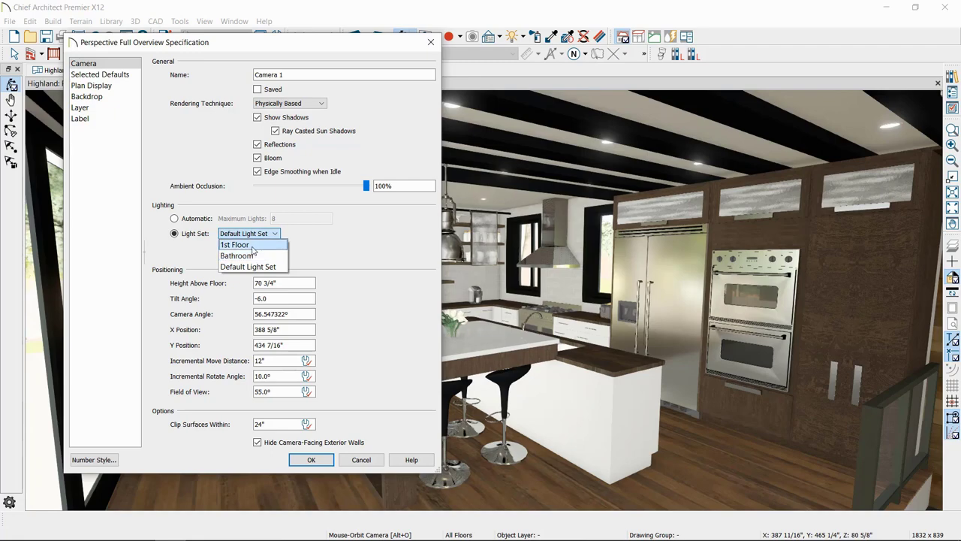
pyautogui.click(335, 248)
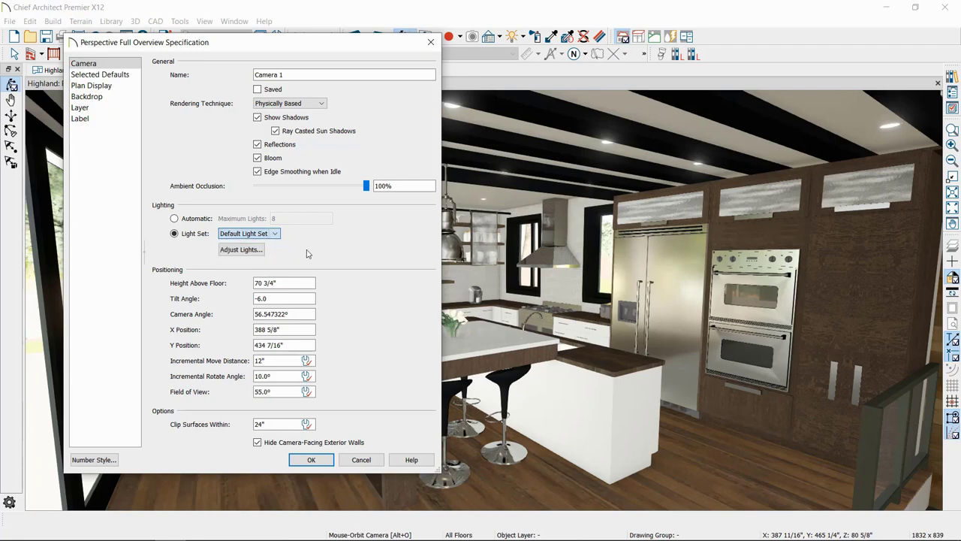
pyautogui.click(241, 251)
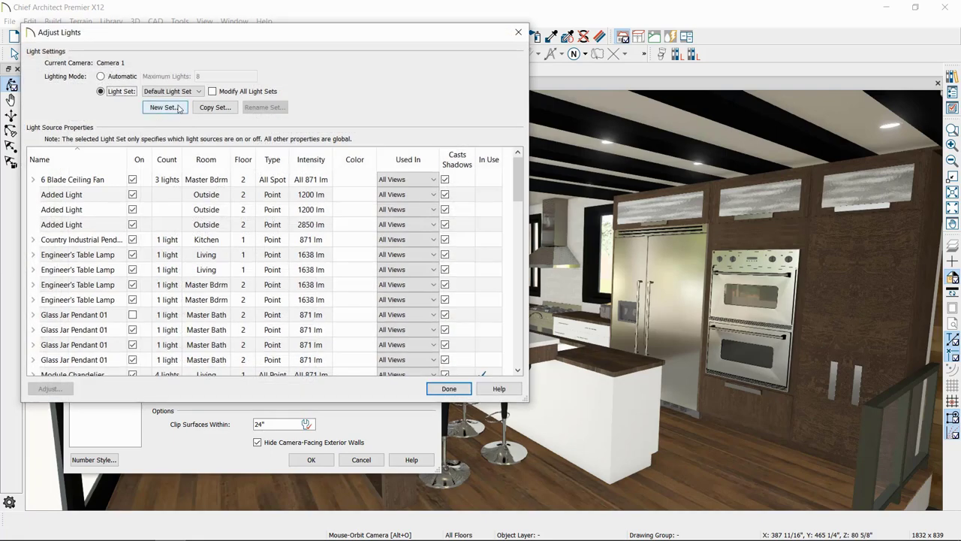
pyautogui.scroll(-3, 253, 242)
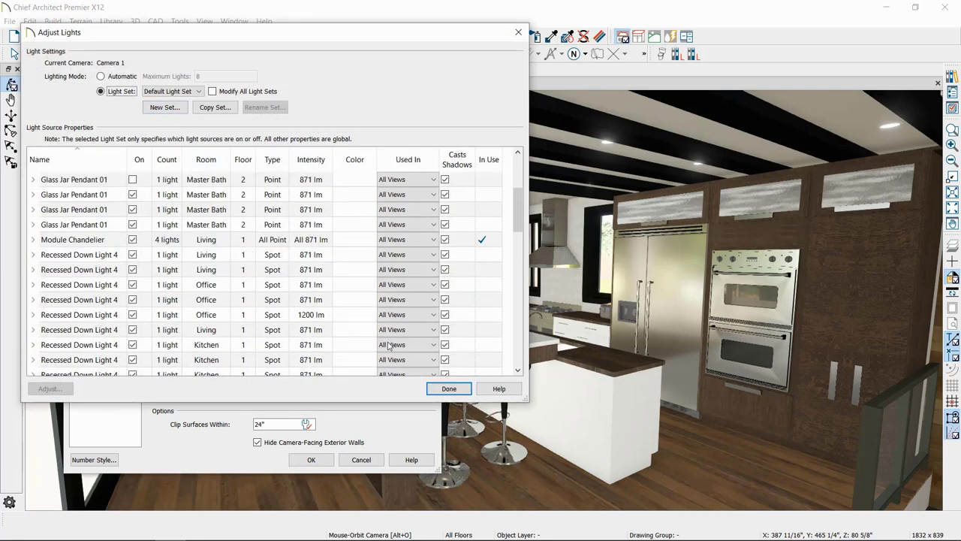
pyautogui.click(449, 389)
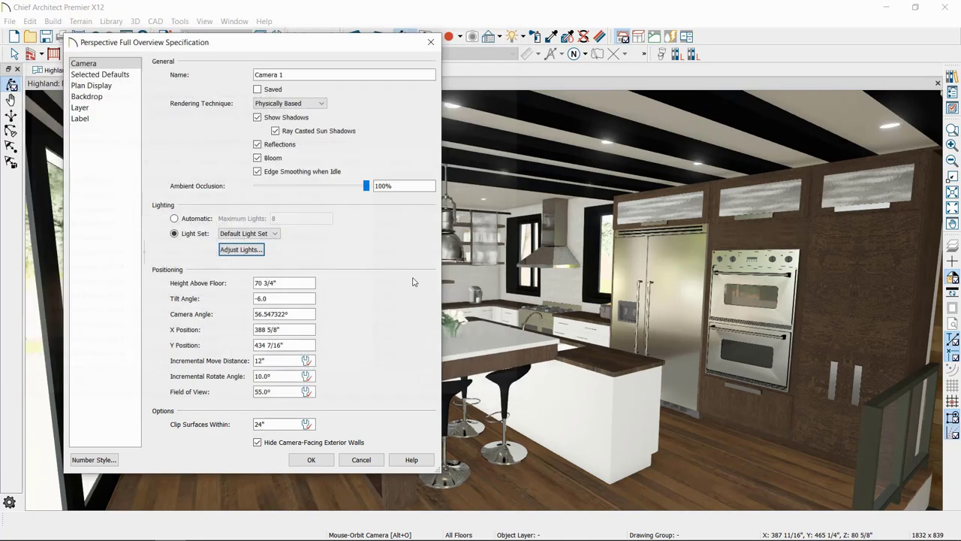
# - Assign the 1st Floor light set to the camera and accept the camera specification
pyautogui.click(263, 235)
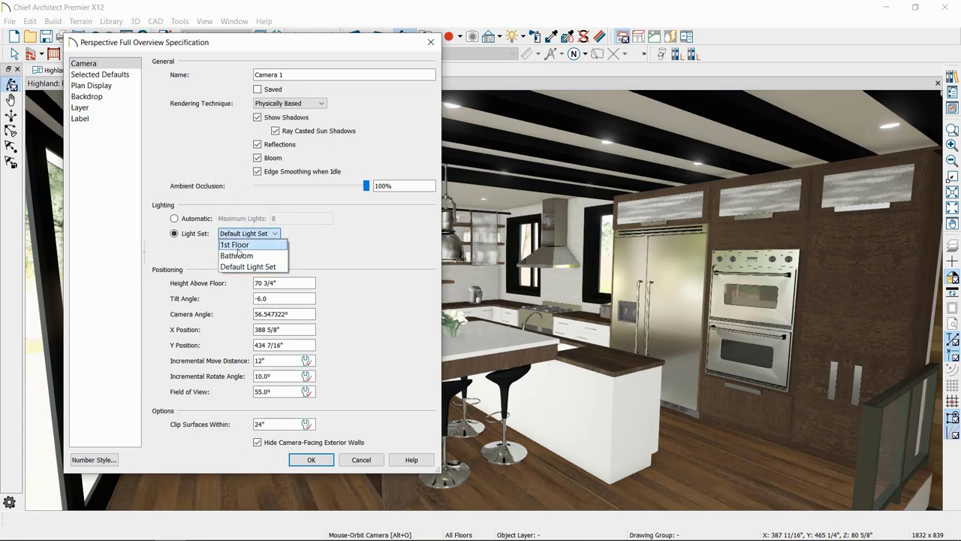
pyautogui.click(238, 246)
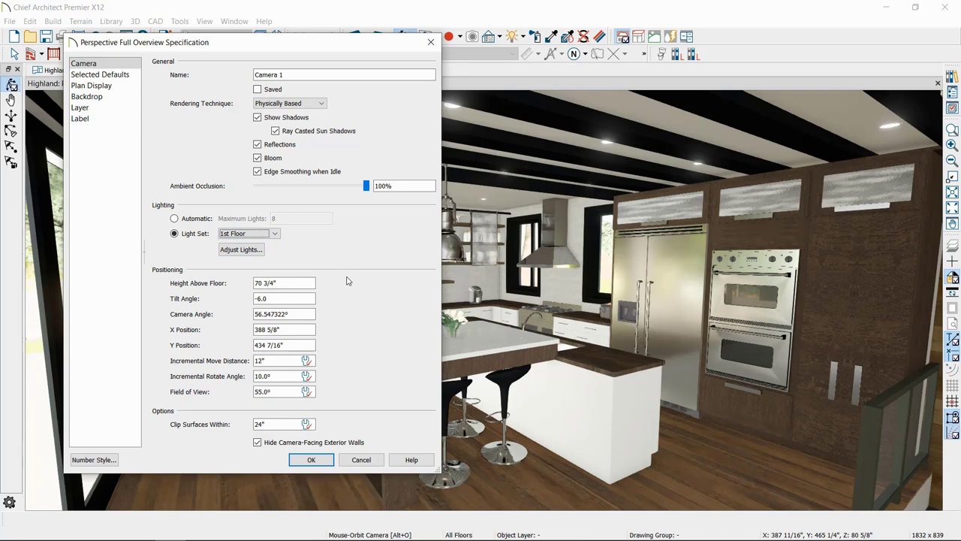
pyautogui.click(253, 234)
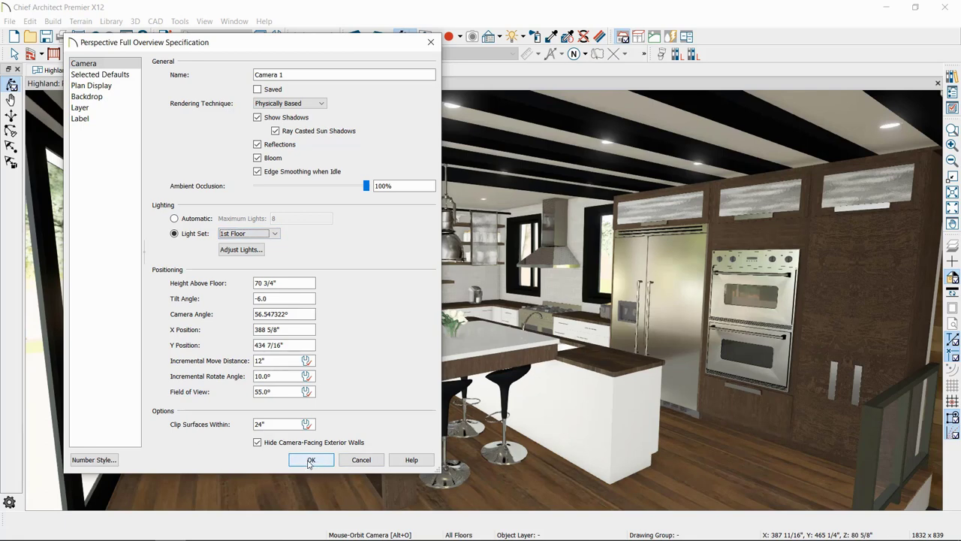
pyautogui.click(309, 461)
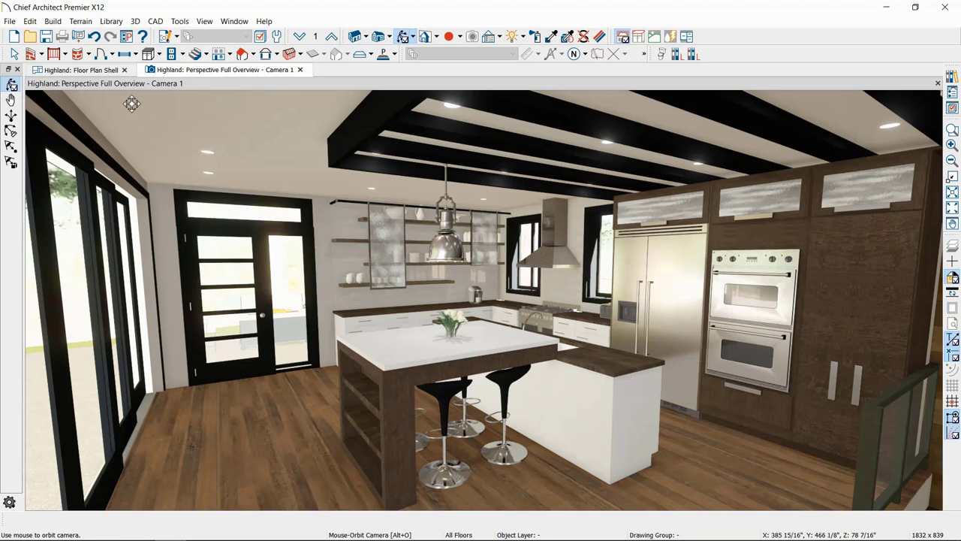
# - Place a sun angle in the empty area beside the house in the Floor Plan Shell view
pyautogui.click(102, 70)
pyautogui.scroll(-3, 503, 336)
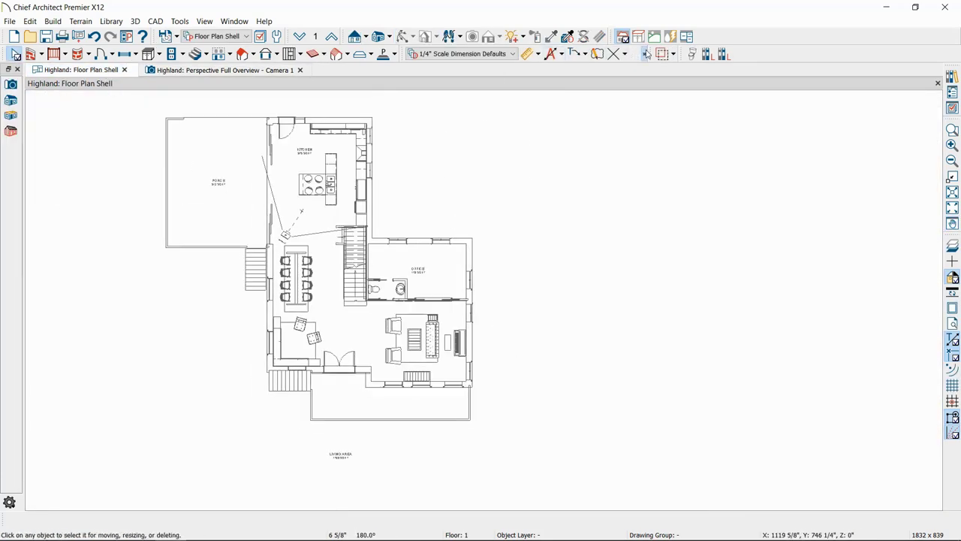
pyautogui.click(644, 53)
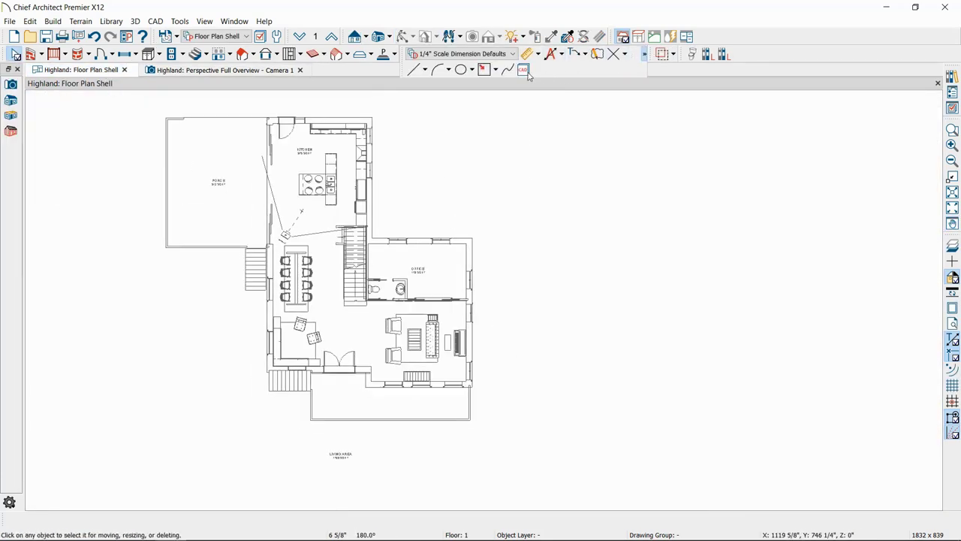
pyautogui.click(425, 68)
pyautogui.click(426, 69)
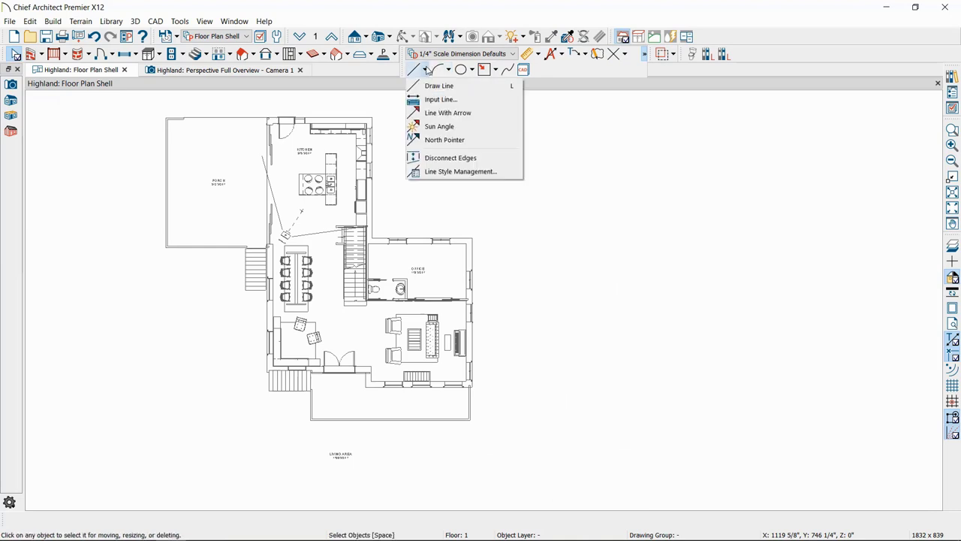
pyautogui.click(452, 127)
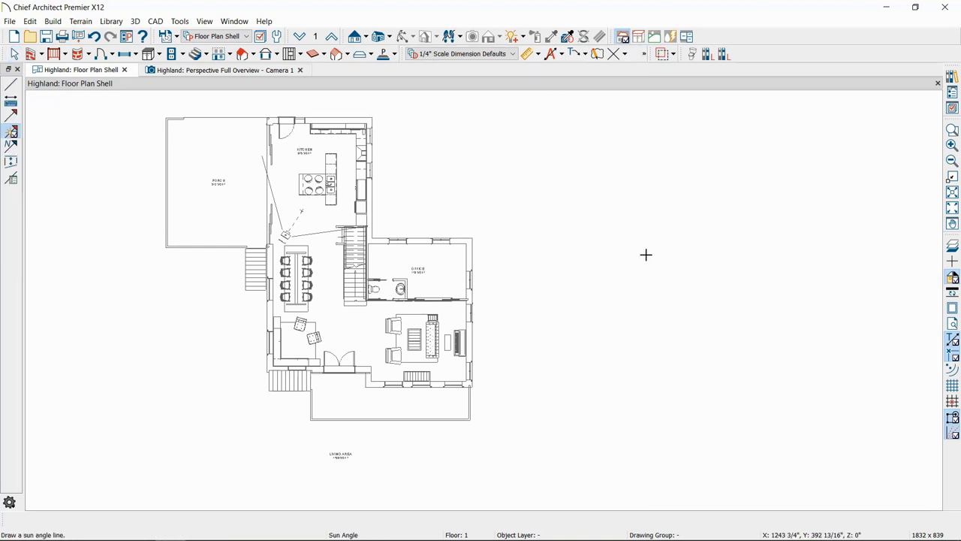
pyautogui.click(646, 255)
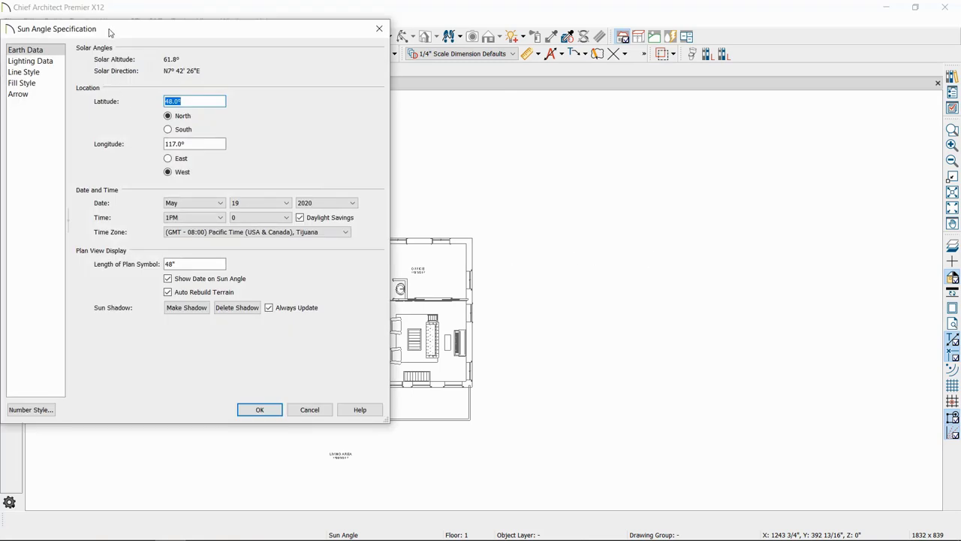
pyautogui.moveTo(109, 32); pyautogui.dragTo(153, 33)
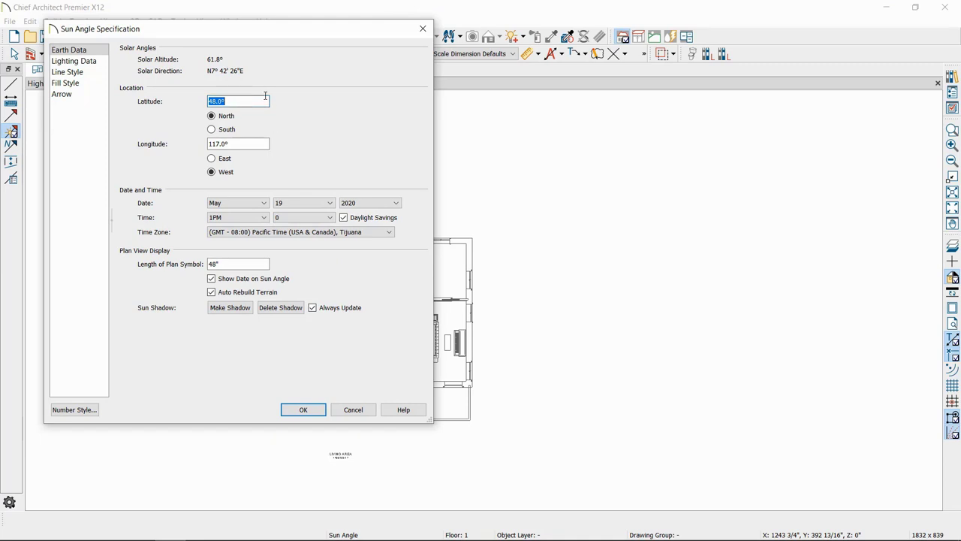
# - Set the sun angle's time to 7AM, generate its sun shadow, and turn on the "Sun Angle & Shadows" layer display
pyautogui.click(258, 218)
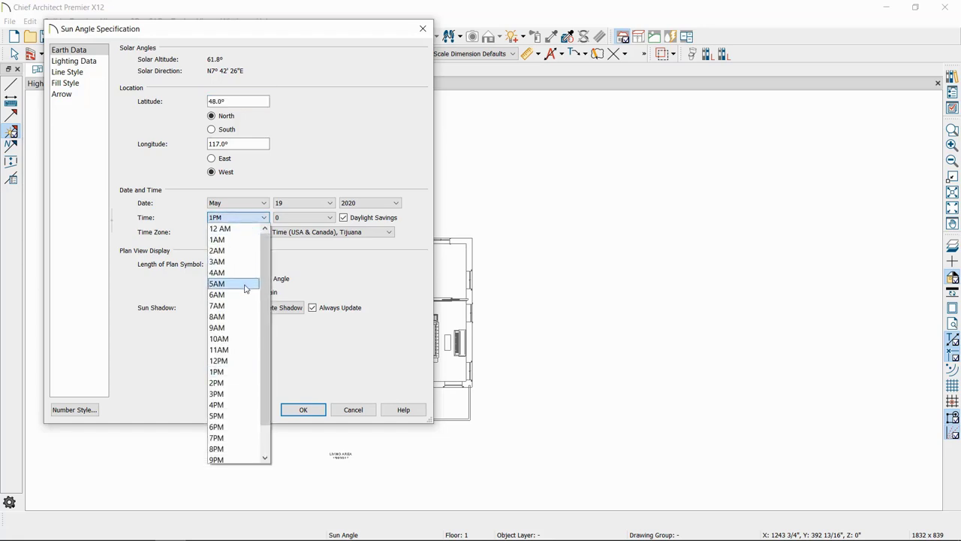
pyautogui.click(239, 306)
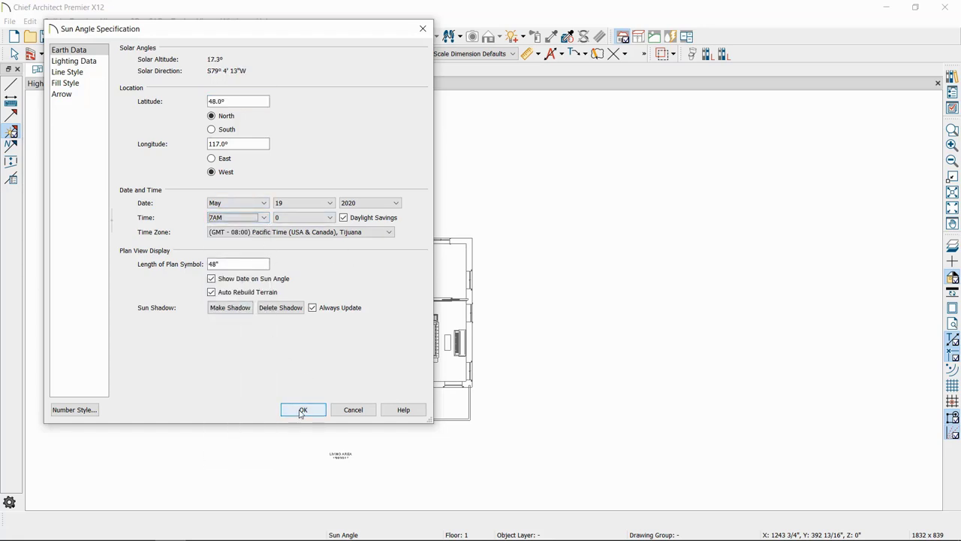
pyautogui.moveTo(287, 33); pyautogui.dragTo(703, 59)
pyautogui.click(658, 338)
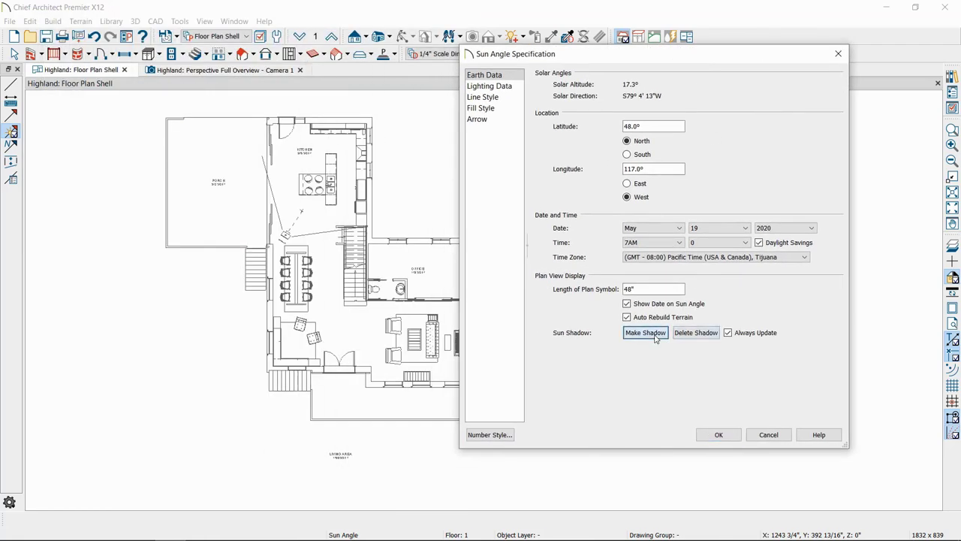
pyautogui.click(717, 435)
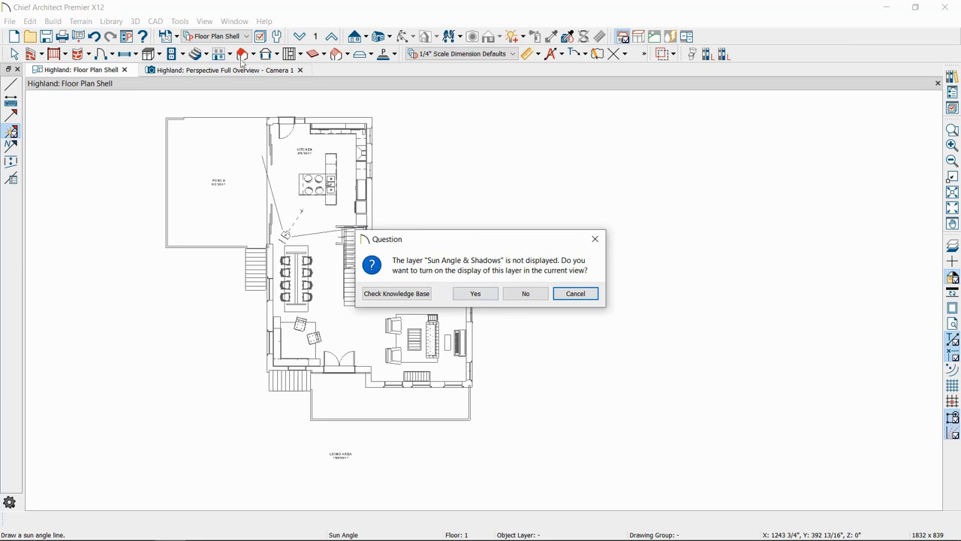
pyautogui.click(475, 293)
# - Draw a north pointer about 26'-2" long at 315° beside the house in the floor plan
pyautogui.moveTo(208, 223); pyautogui.dragTo(318, 223, button='middle')
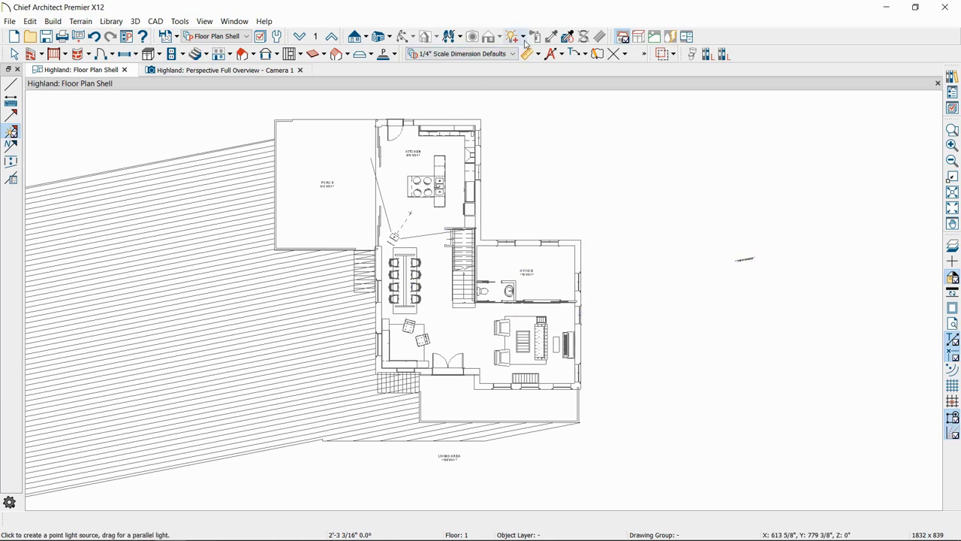
pyautogui.click(644, 53)
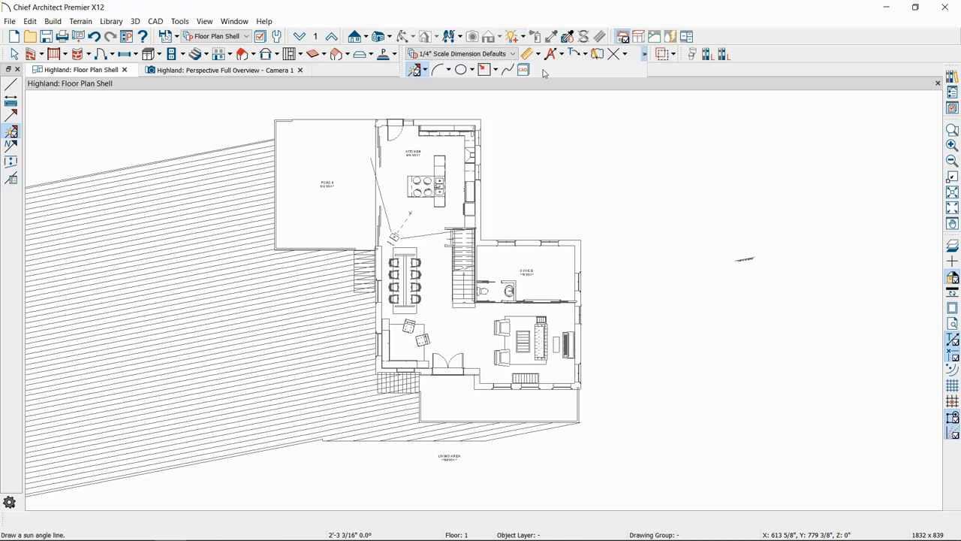
pyautogui.click(425, 70)
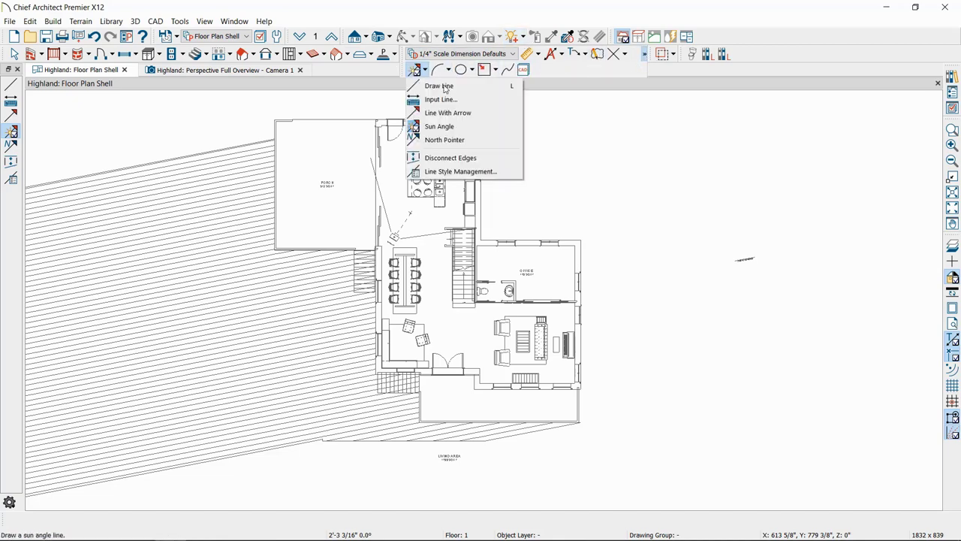
pyautogui.click(464, 141)
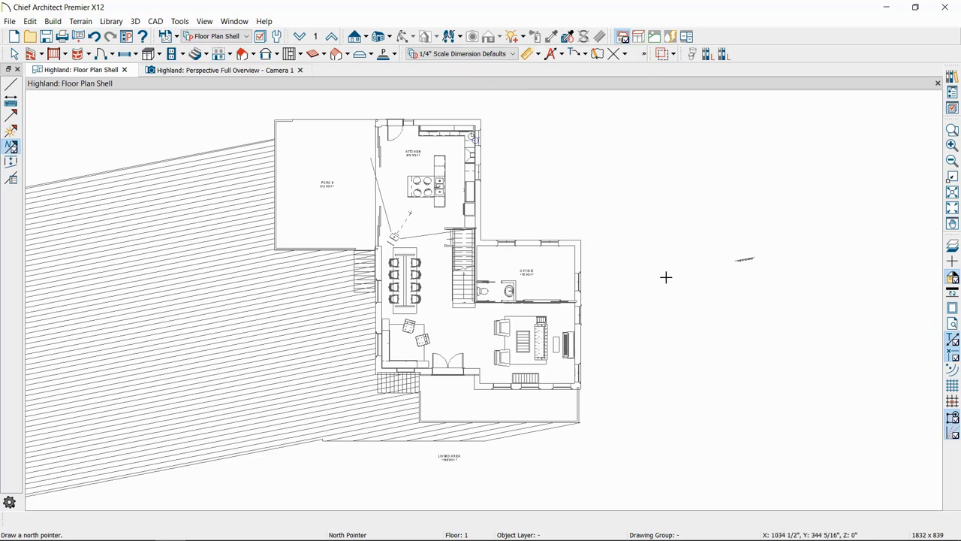
pyautogui.moveTo(665, 277); pyautogui.dragTo(762, 369)
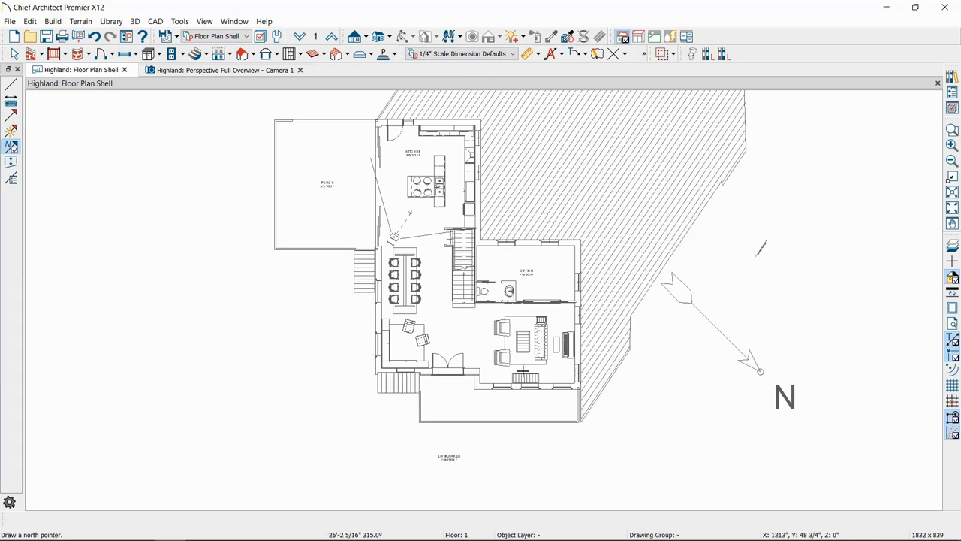
pyautogui.press('Escape')
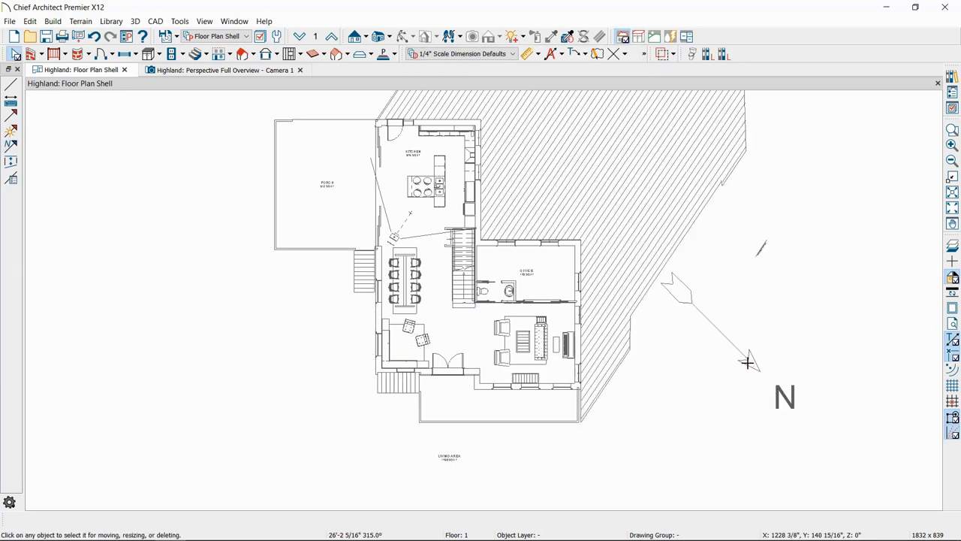
# - Swing the north pointer's arrow end around to 240° to redirect the sun shadow
pyautogui.click(750, 362)
pyautogui.moveTo(761, 374)
pyautogui.mouseDown()
pyautogui.moveTo(640, 402)
pyautogui.moveTo(601, 392)
pyautogui.mouseUp()
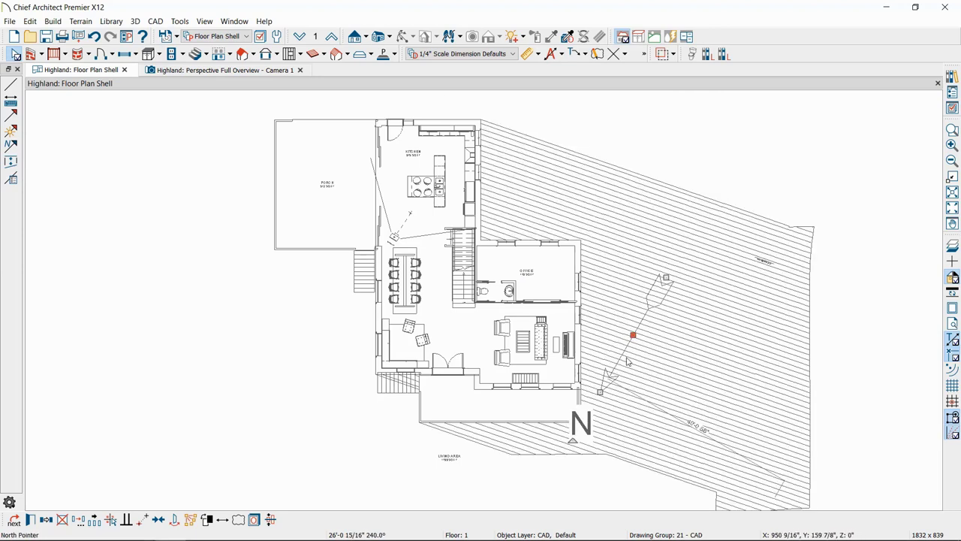
pyautogui.press('Escape')
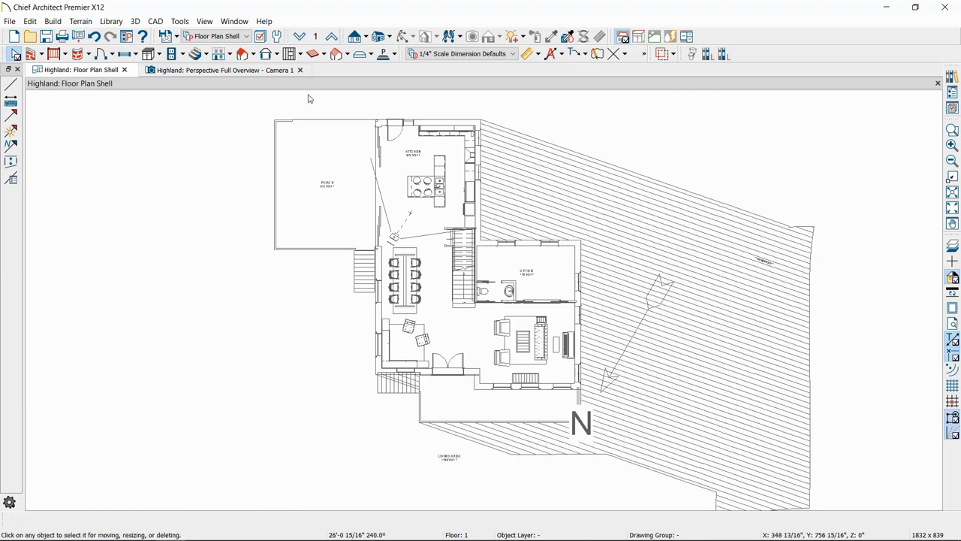
# - Open the sunlight adjustment for the Camera 1 kitchen view and switch from the sun angle to the generic sun
pyautogui.click(252, 70)
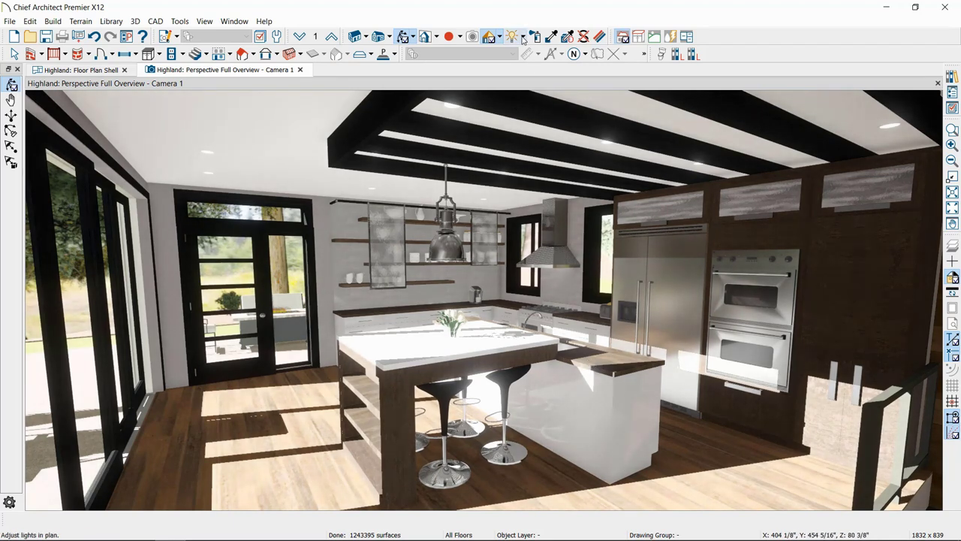
pyautogui.click(523, 37)
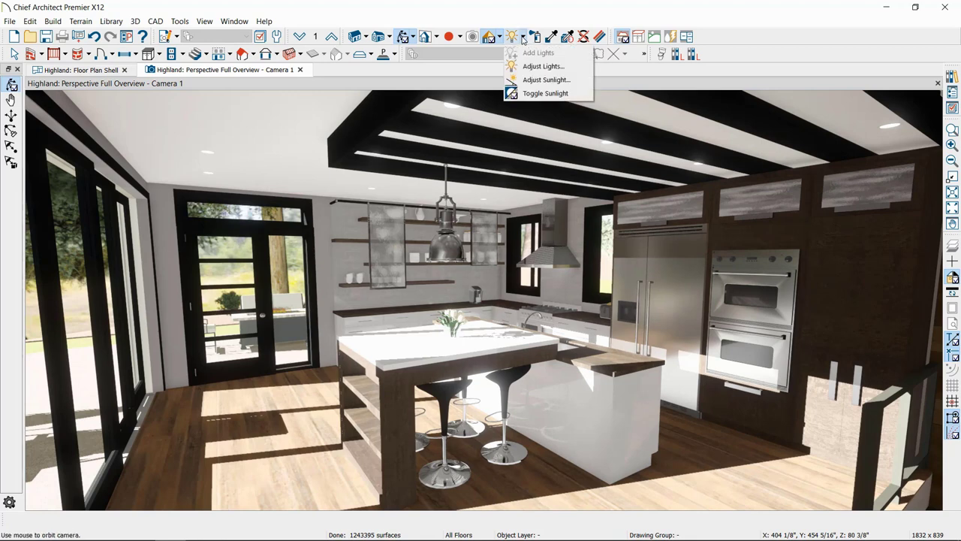
pyautogui.click(532, 80)
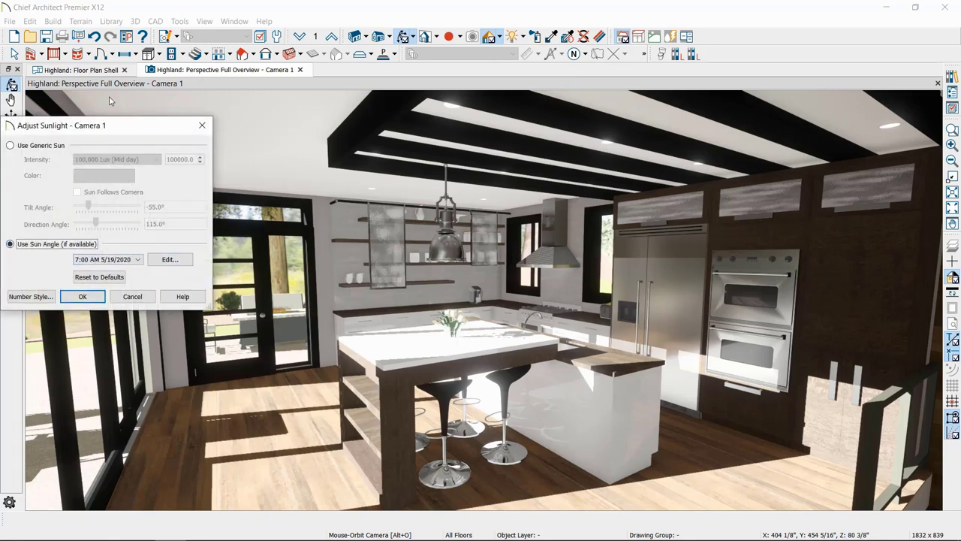
pyautogui.moveTo(105, 126); pyautogui.dragTo(147, 126)
pyautogui.click(83, 145)
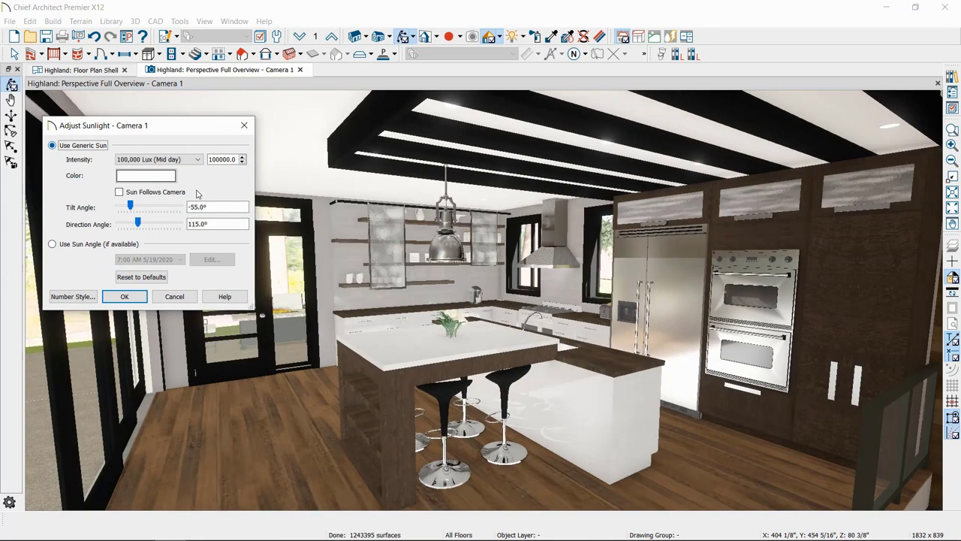
# - Raise the generic sun's direction angle to 284.3°
pyautogui.click(163, 224)
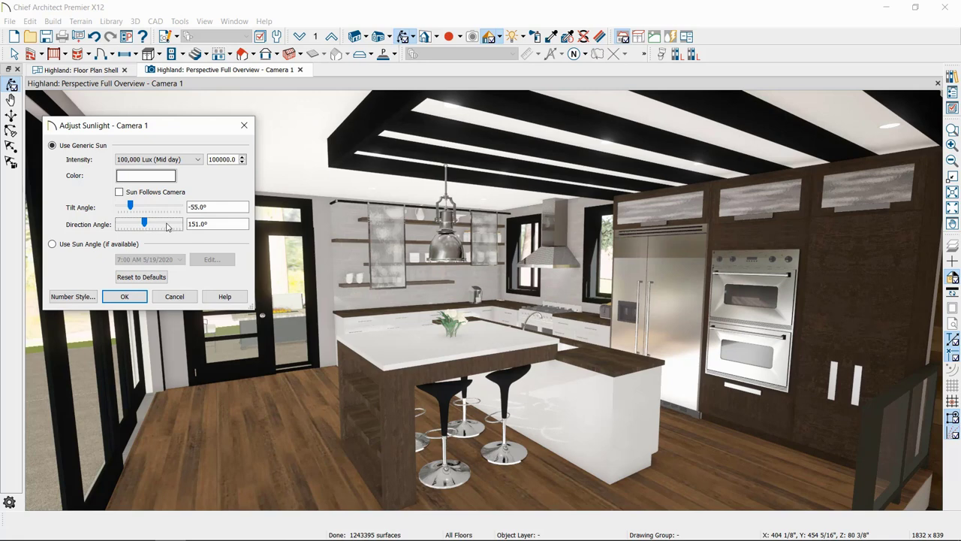
pyautogui.click(172, 224)
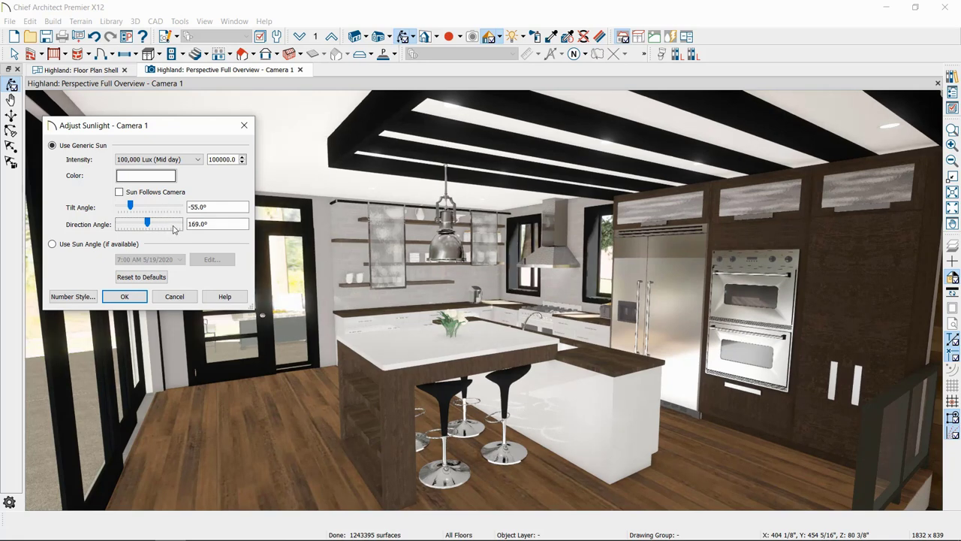
pyautogui.moveTo(148, 223); pyautogui.dragTo(163, 228)
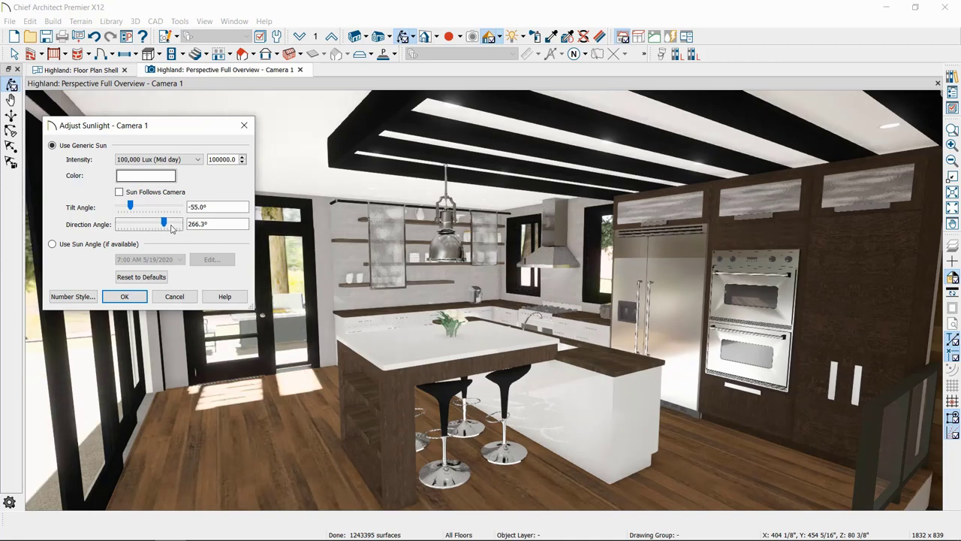
pyautogui.click(175, 226)
pyautogui.click(181, 225)
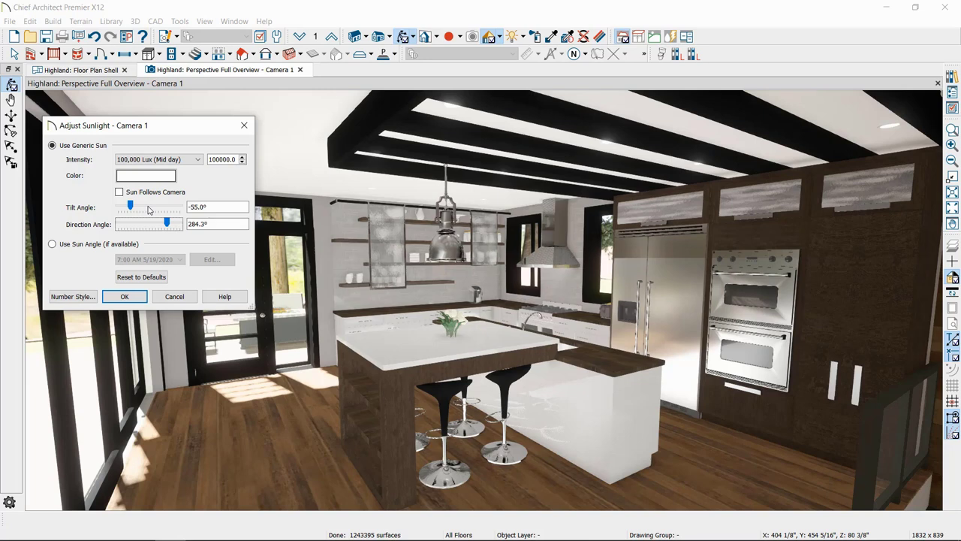
# - Set the generic sun's tilt angle to -37.0° and its intensity to 10000 lux, and apply the sunlight settings
pyautogui.click(156, 211)
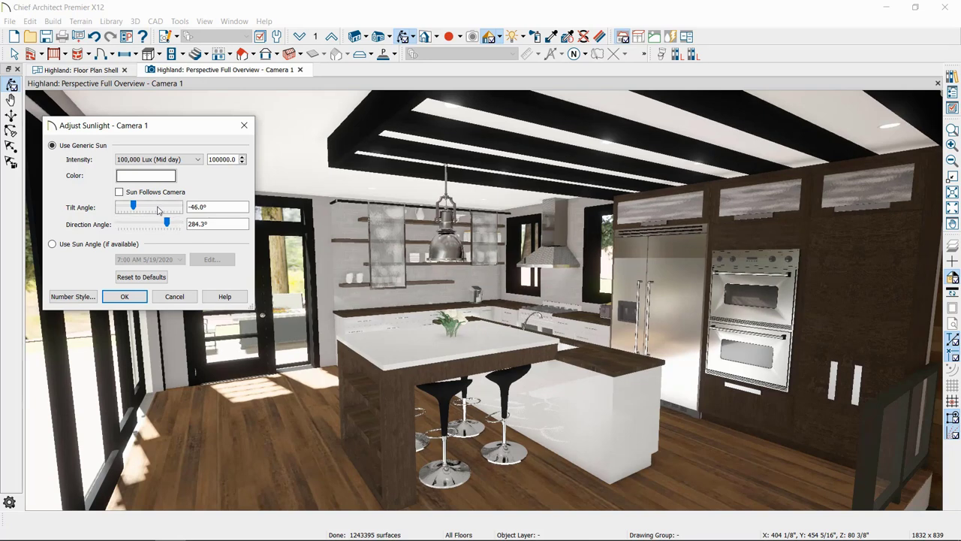
pyautogui.click(158, 210)
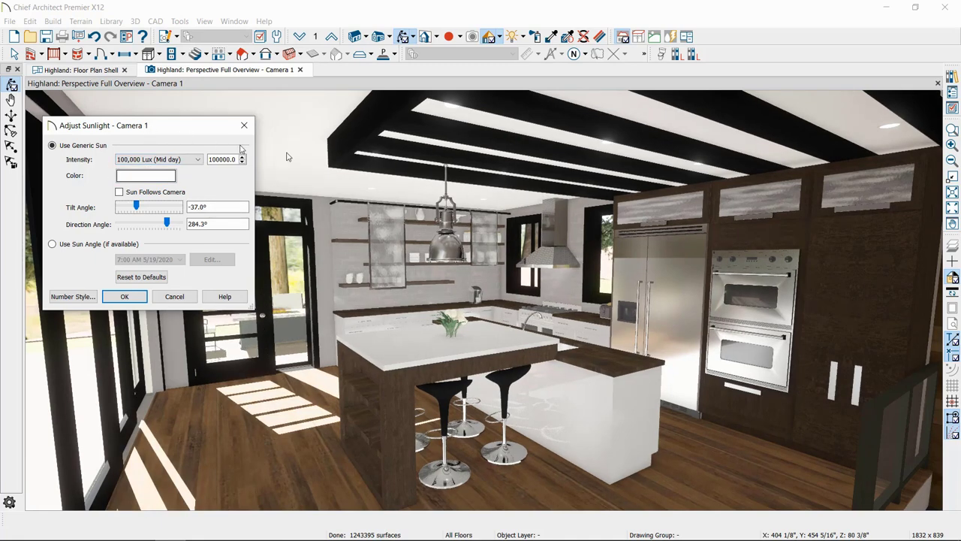
pyautogui.moveTo(195, 125); pyautogui.dragTo(544, 151)
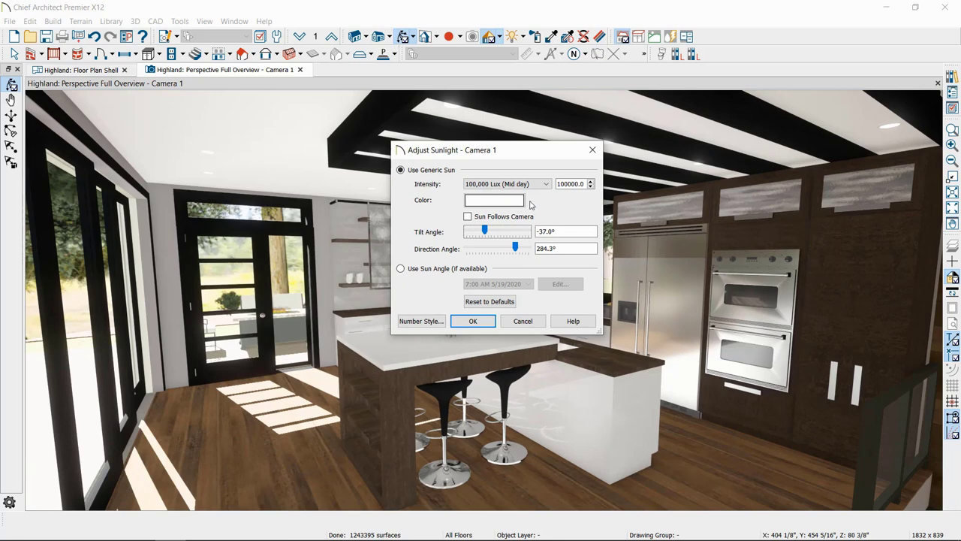
pyautogui.click(577, 183)
pyautogui.moveTo(576, 183); pyautogui.dragTo(583, 182)
pyautogui.press('BackSpace')
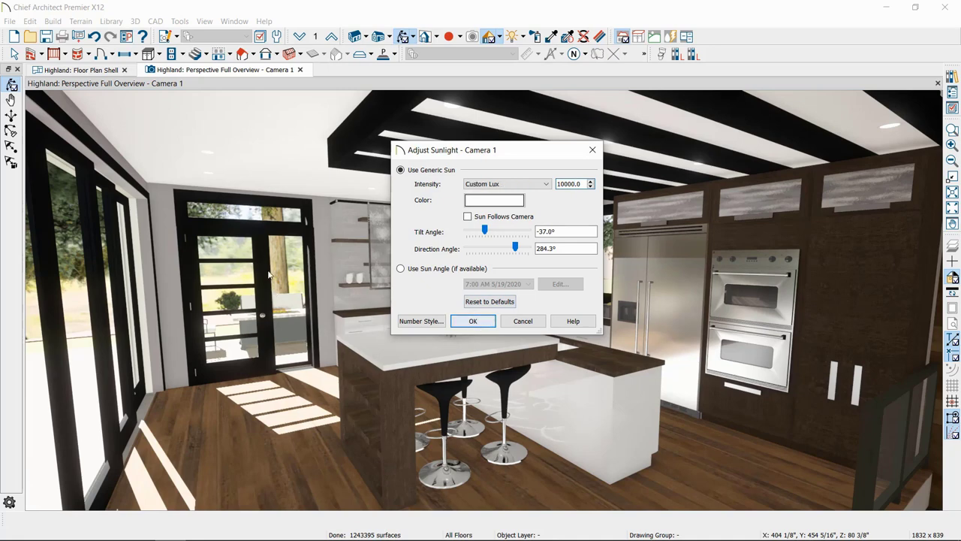
pyautogui.press('Return')
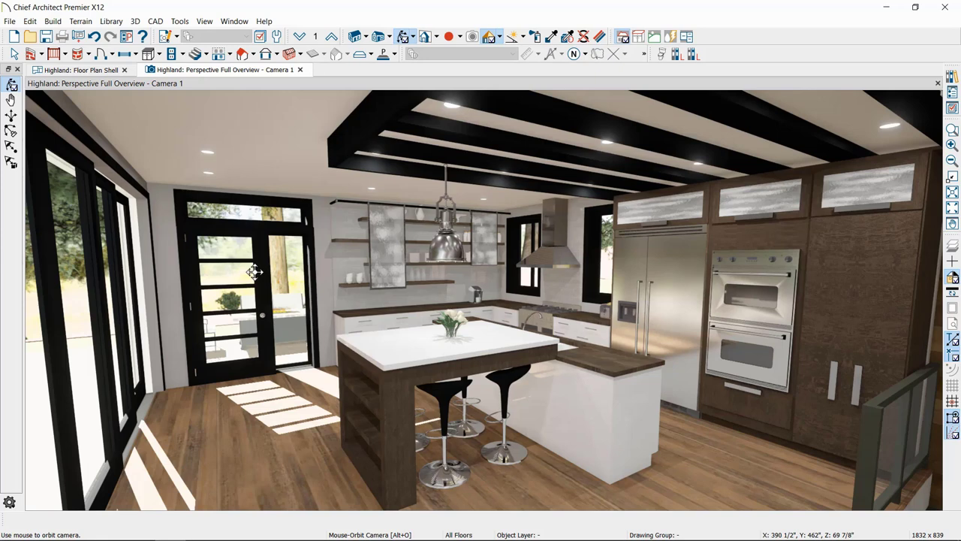
# - Reduce the generic sun's intensity for Camera 1 to 1000 lux
pyautogui.click(522, 38)
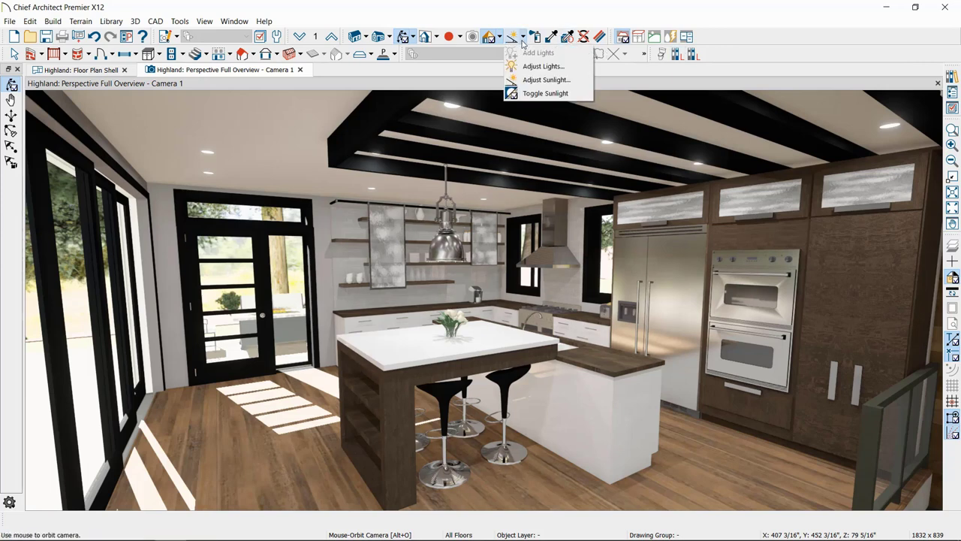
pyautogui.click(546, 80)
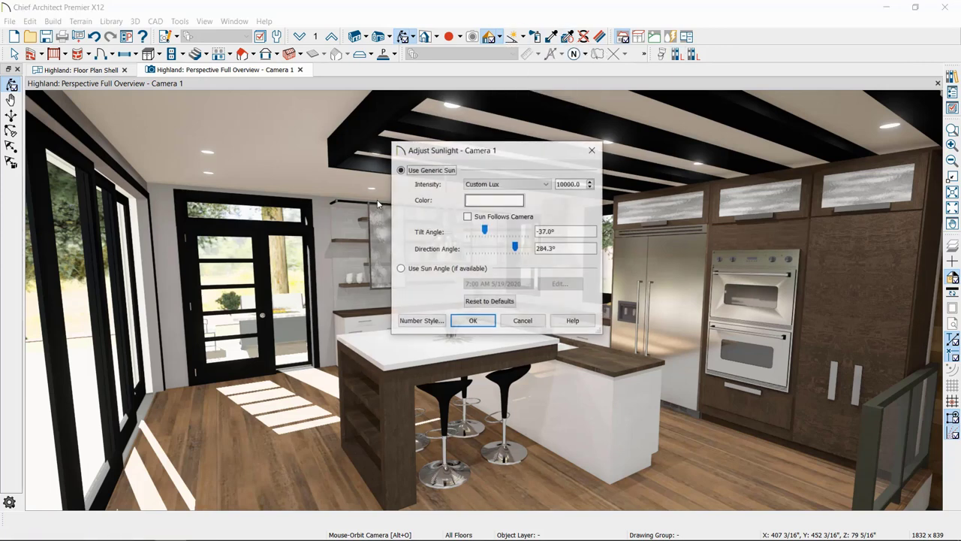
pyautogui.click(567, 184)
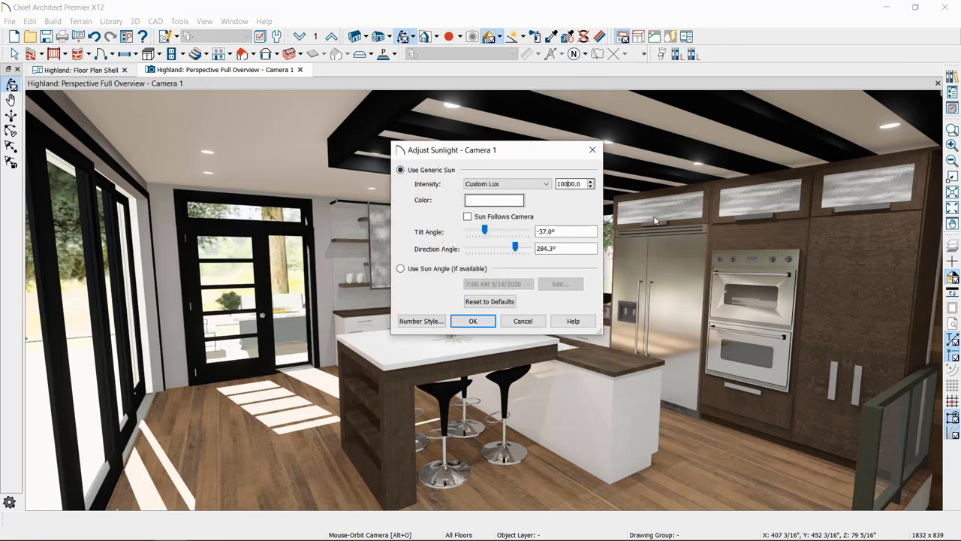
pyautogui.press('BackSpace')
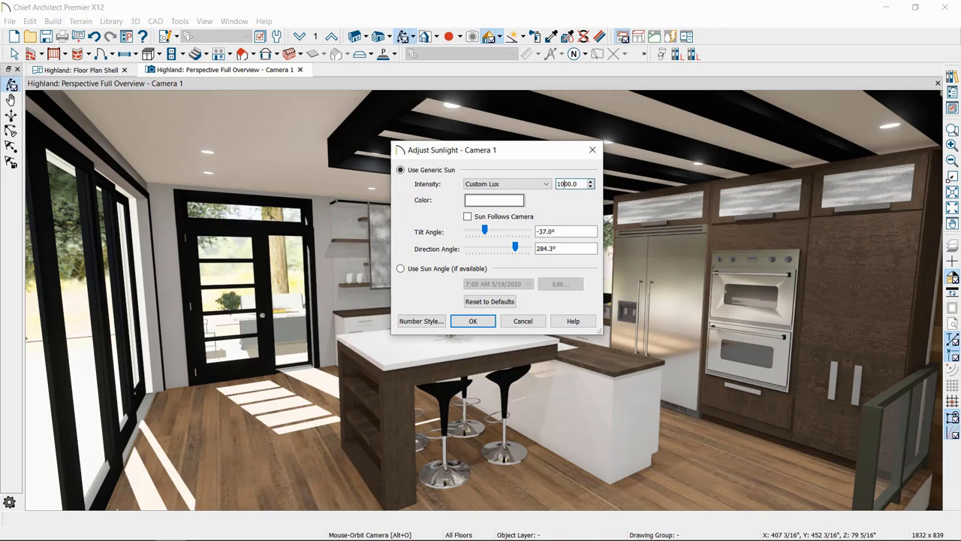
pyautogui.click(473, 321)
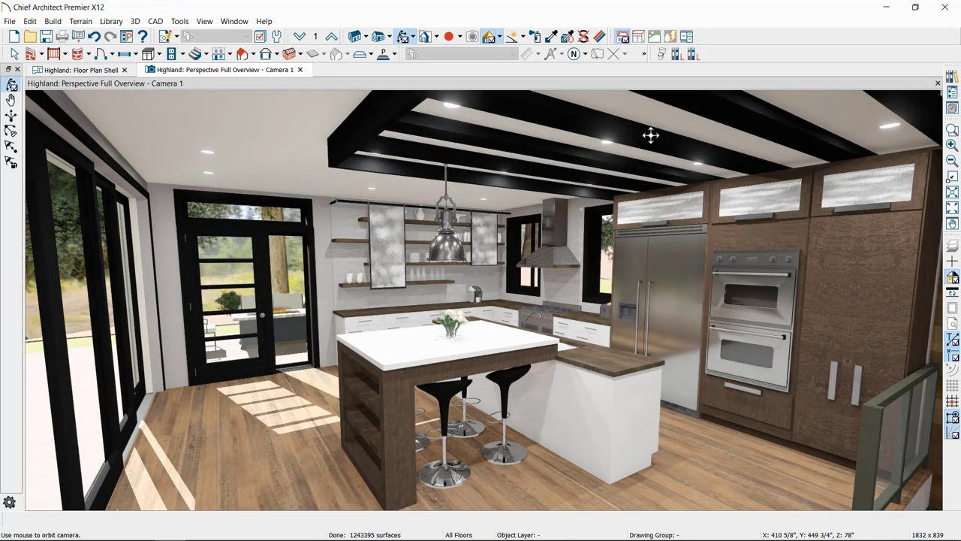
# - Enable Improve Lighting Quality in the rendering options of the Physically Based technique
pyautogui.click(499, 37)
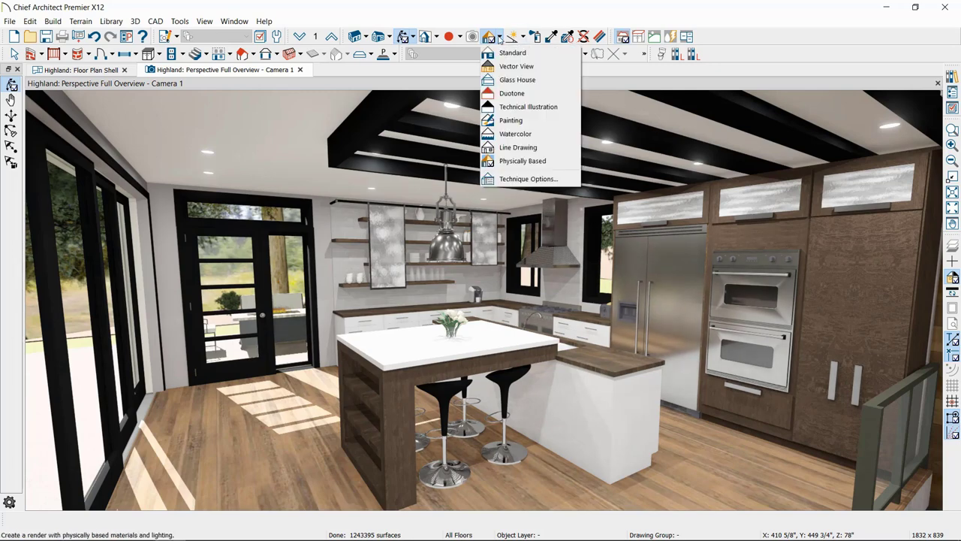
pyautogui.click(519, 178)
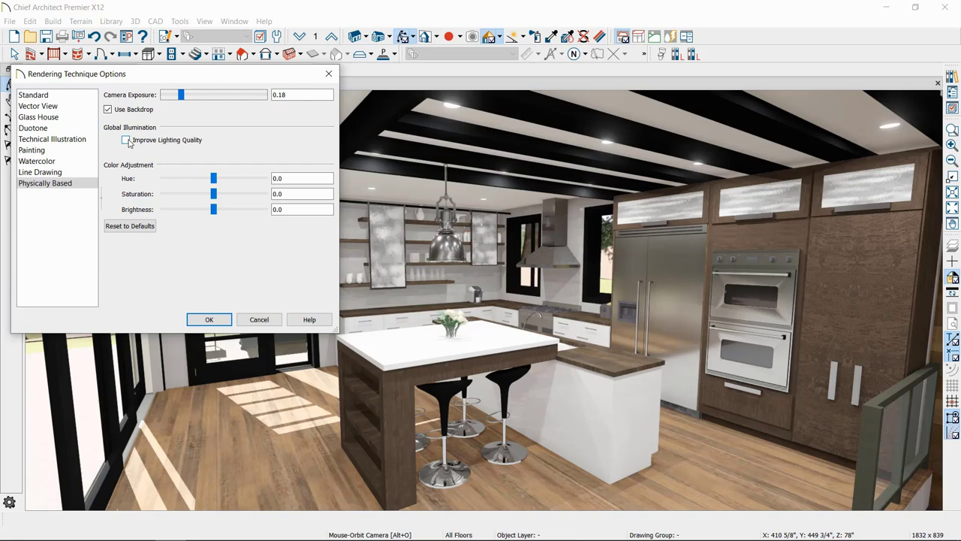
pyautogui.click(127, 141)
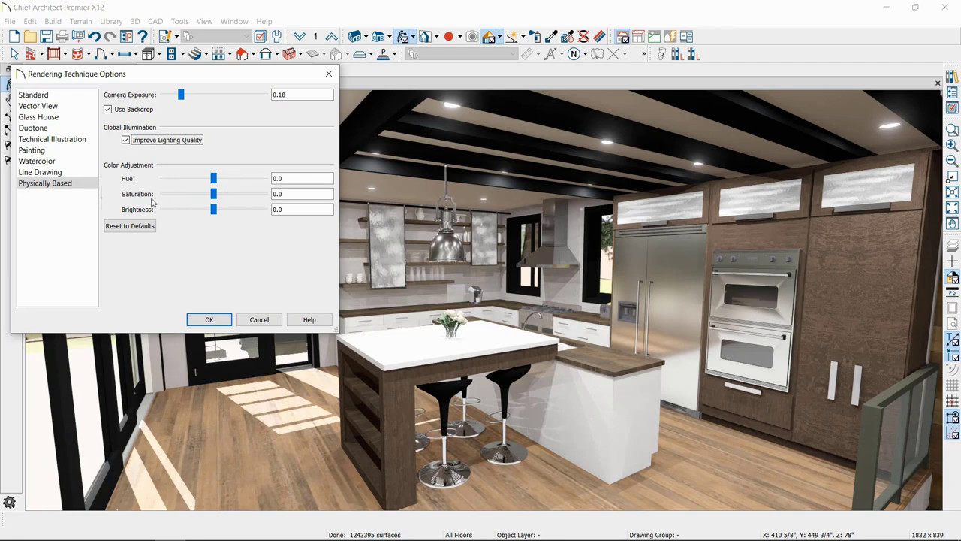
# - Compare brightness levels up to 60.0 for the Physically Based technique, settle on 20.0 and apply the rendering options
pyautogui.moveTo(302, 210); pyautogui.dragTo(273, 210)
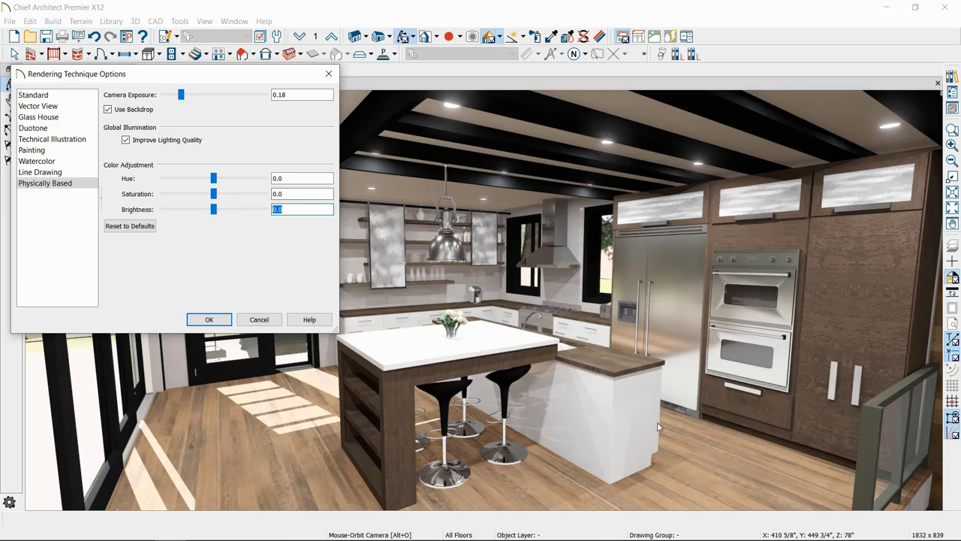
pyautogui.click(247, 211)
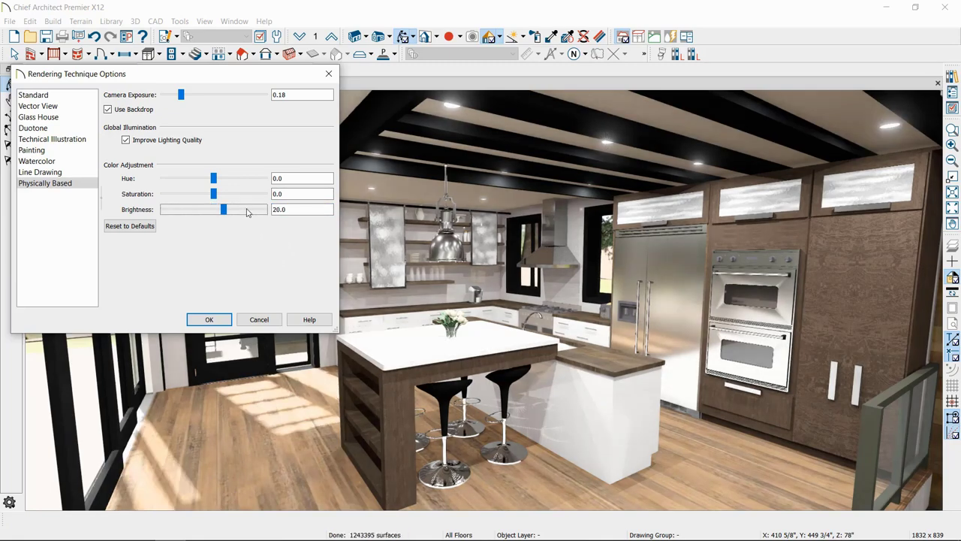
pyautogui.click(259, 212)
pyautogui.click(259, 214)
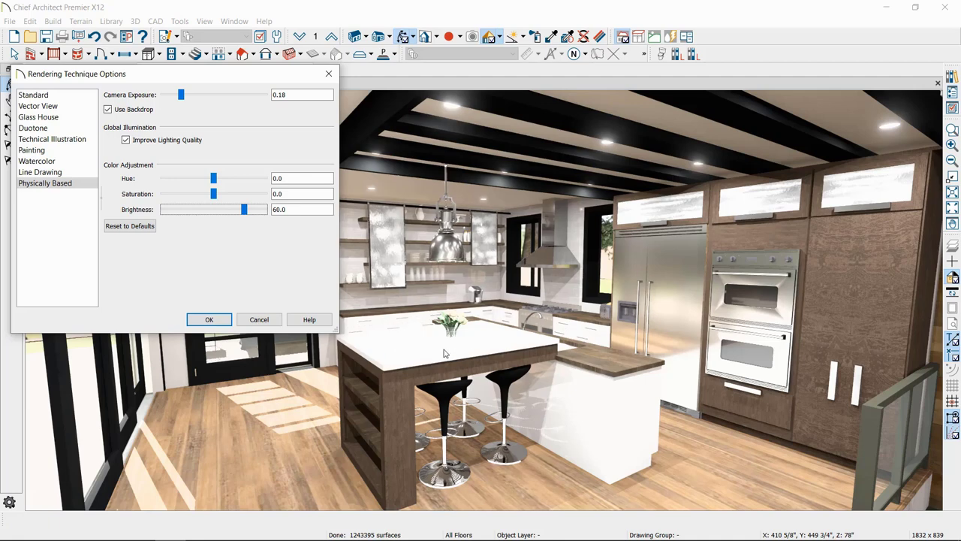
pyautogui.click(214, 210)
pyautogui.click(214, 210)
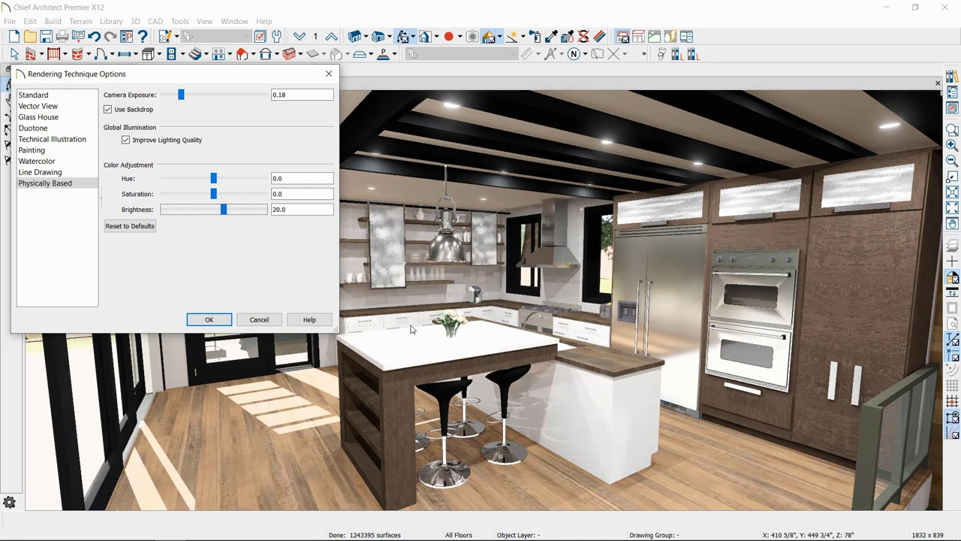
pyautogui.click(209, 319)
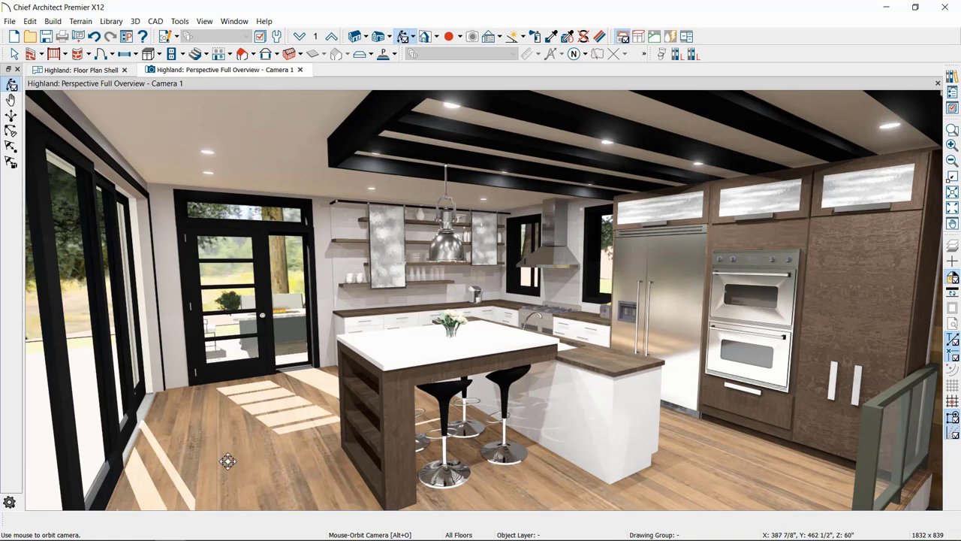
# - Open the material definition of the kitchen's wood floor at its texture settings
pyautogui.click(601, 41)
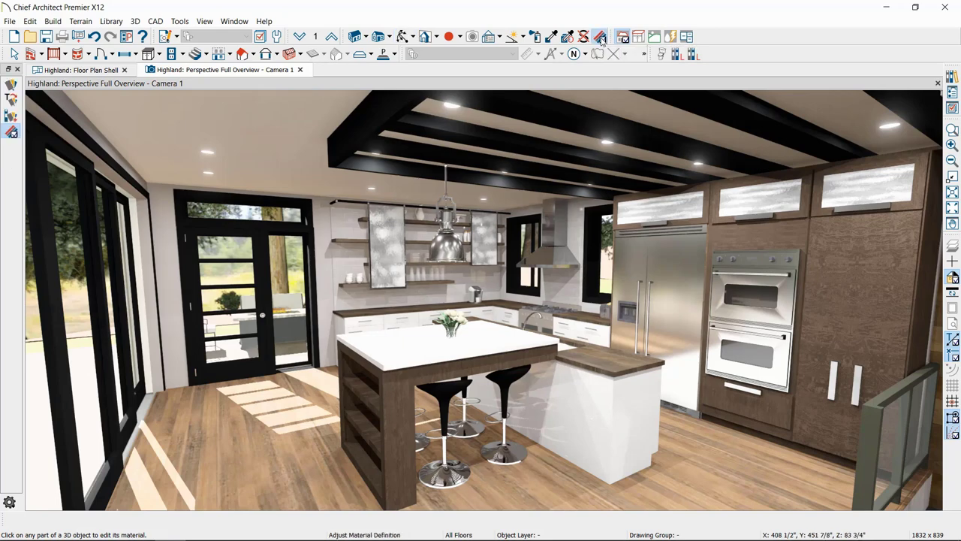
pyautogui.click(245, 473)
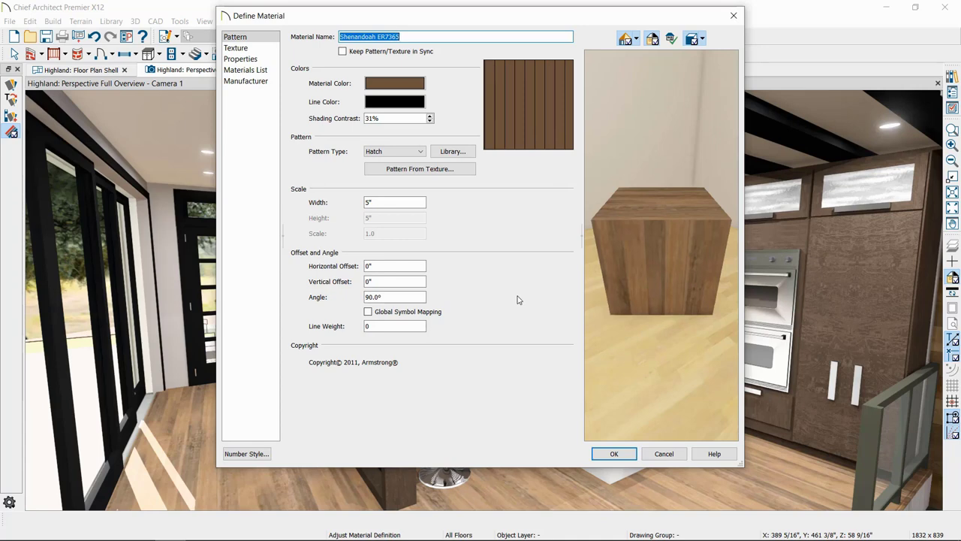
pyautogui.click(244, 49)
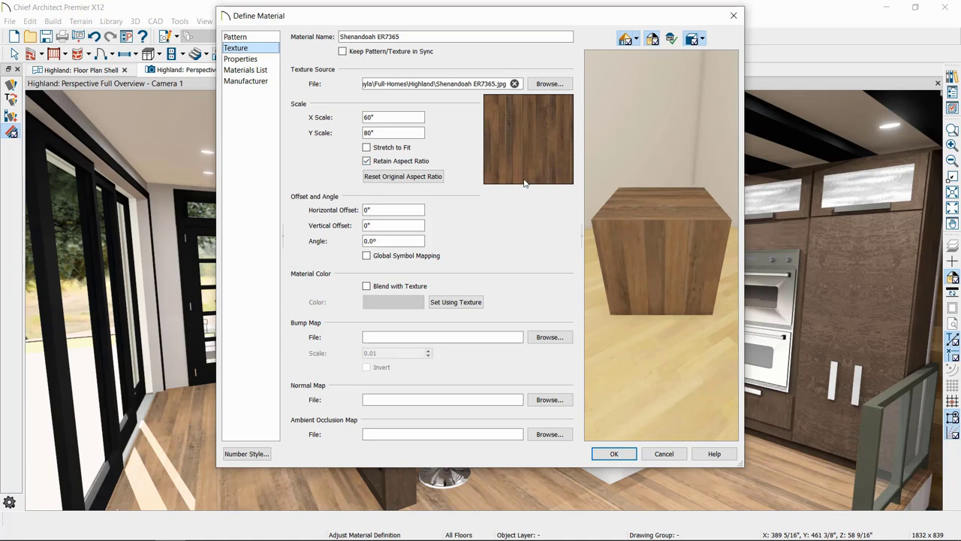
pyautogui.click(407, 120)
# - Try blending a light grey custom color with the wood floor texture, and turn the blending off again
pyautogui.click(367, 287)
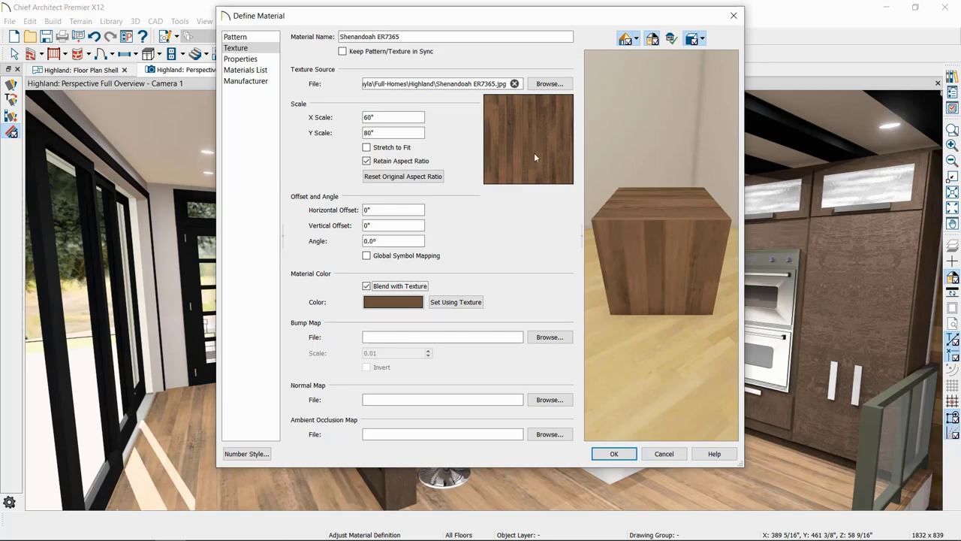
pyautogui.click(393, 304)
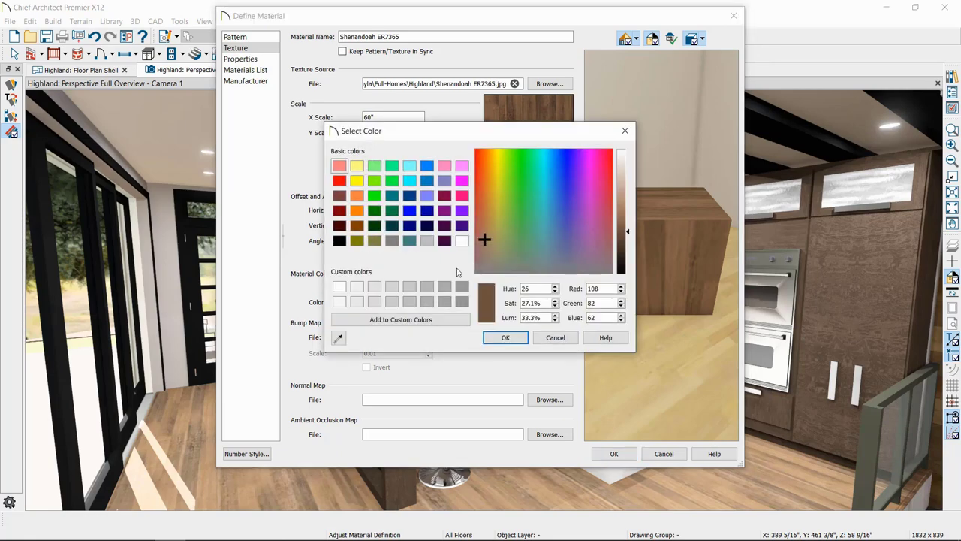
pyautogui.click(409, 301)
pyautogui.click(503, 338)
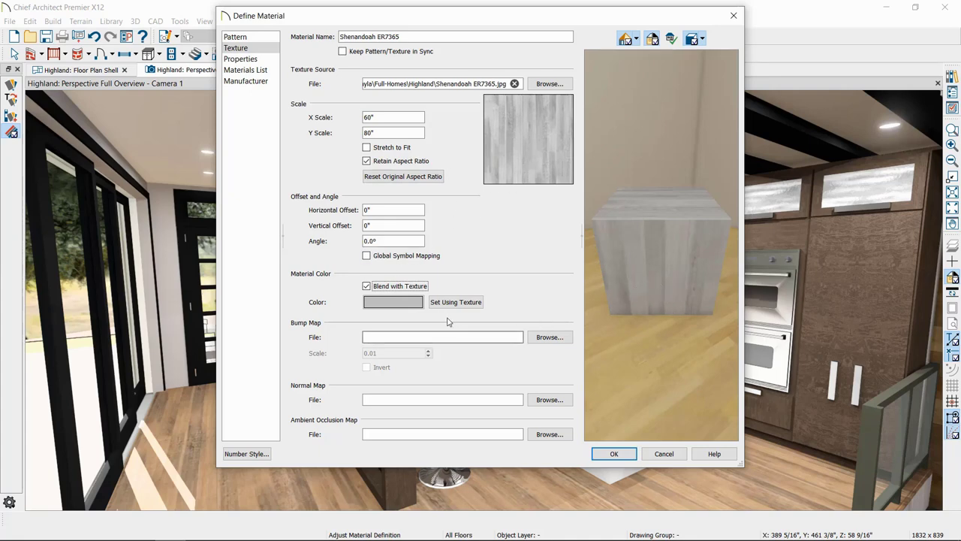
pyautogui.click(367, 286)
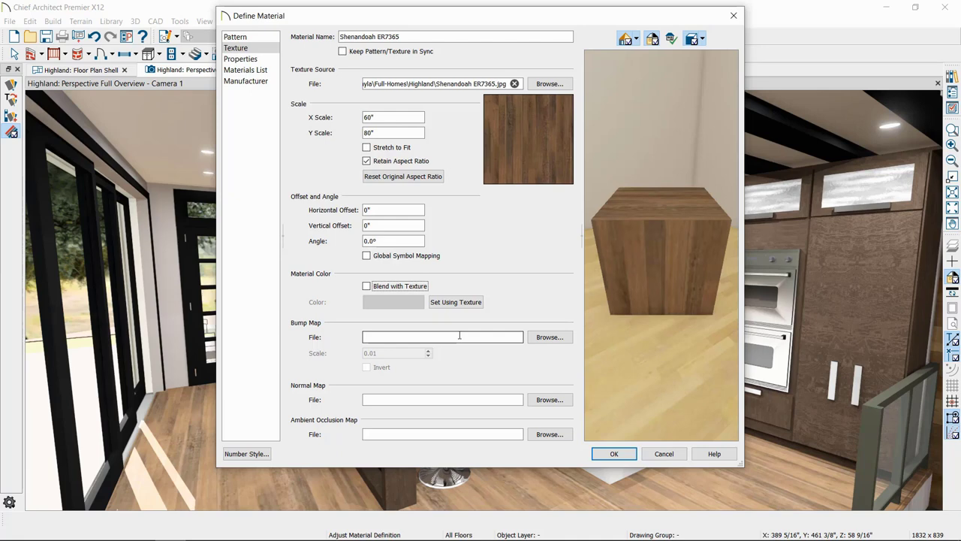
# - Reuse the floor's texture file, Shenandoah ER7365.jpg, as its bump map by copying the file path
pyautogui.tripleClick(398, 81)
pyautogui.hotkey('ctrl', 'c')
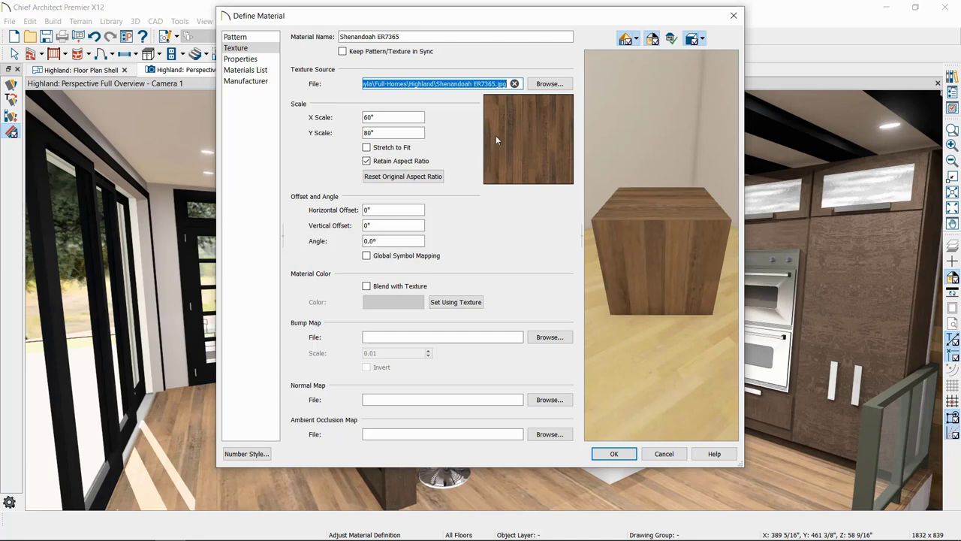
pyautogui.click(392, 337)
pyautogui.hotkey('ctrl', 'v')
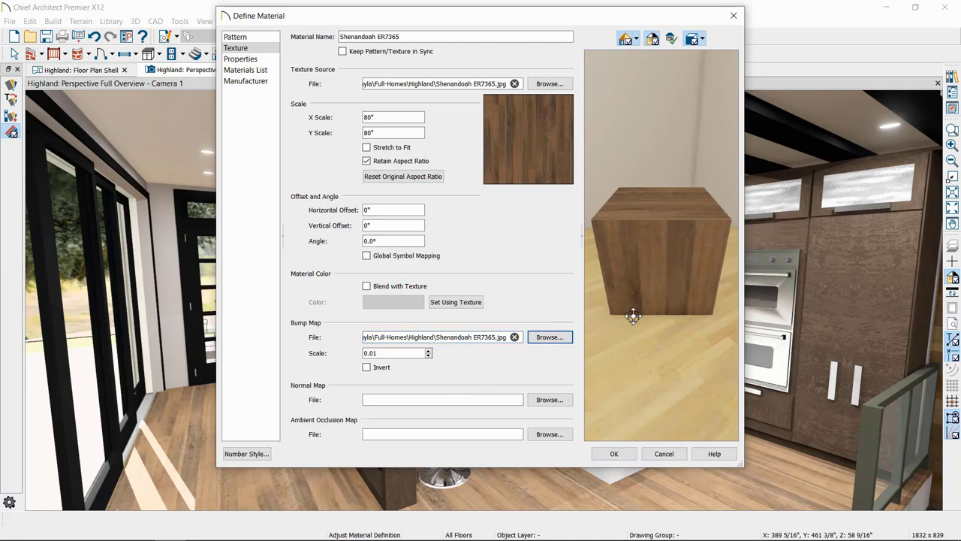
# - Try raising the bump map scale to 0.07 while checking the wood relief on the preview block
pyautogui.moveTo(653, 247); pyautogui.dragTo(671, 303)
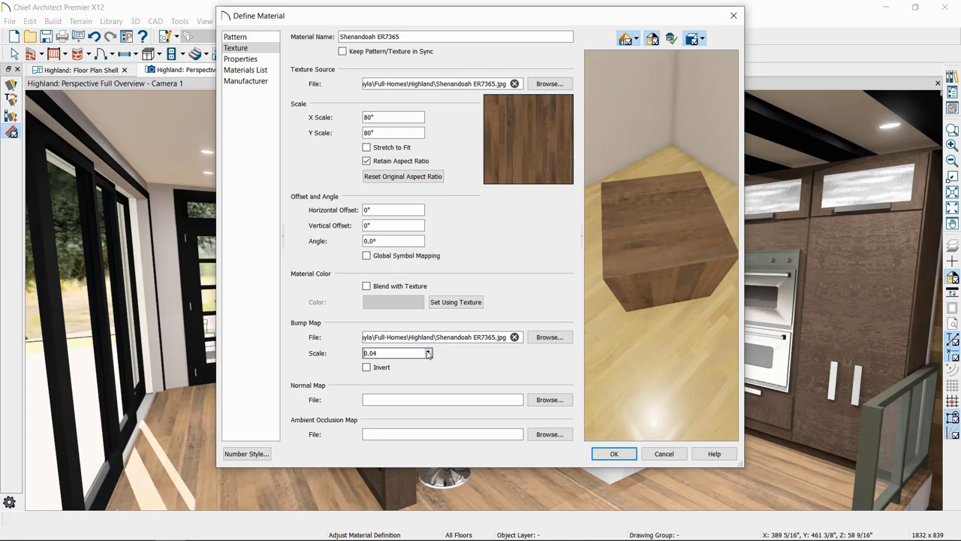
pyautogui.moveTo(609, 229); pyautogui.dragTo(664, 221)
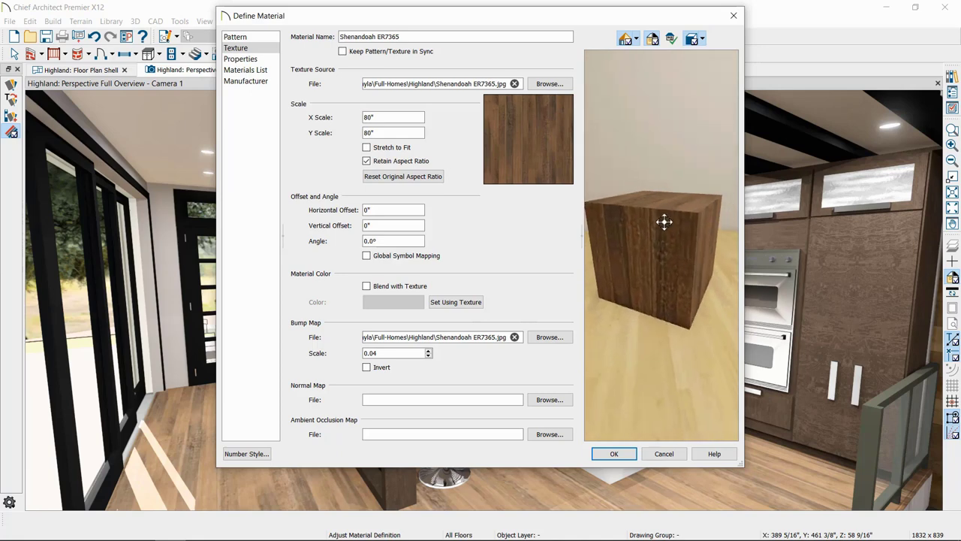
pyautogui.click(428, 350)
pyautogui.click(428, 350)
pyautogui.click(428, 350)
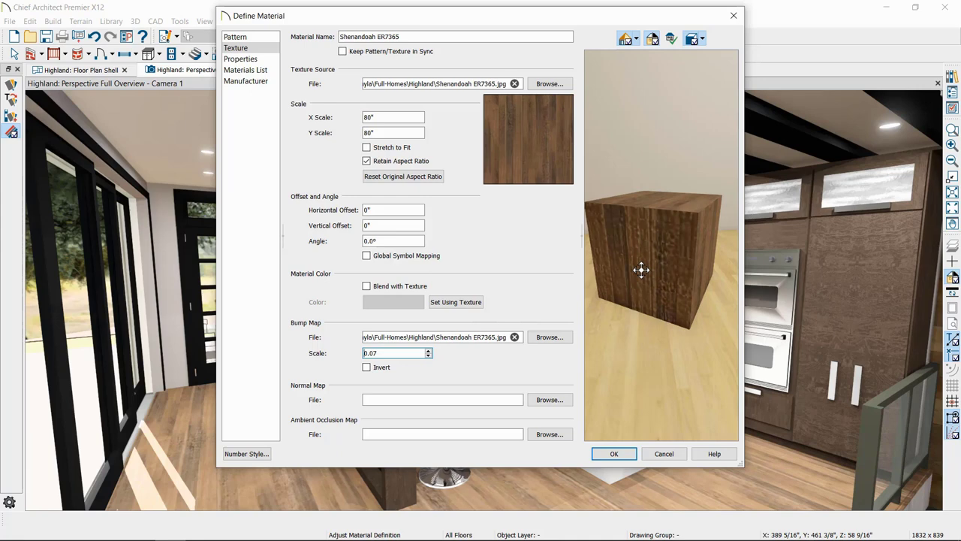
# - Set the floor material's bump map scale to 0.01
pyautogui.click(382, 354)
pyautogui.press('BackSpace')
pyautogui.write('1')
pyautogui.press('Tab')
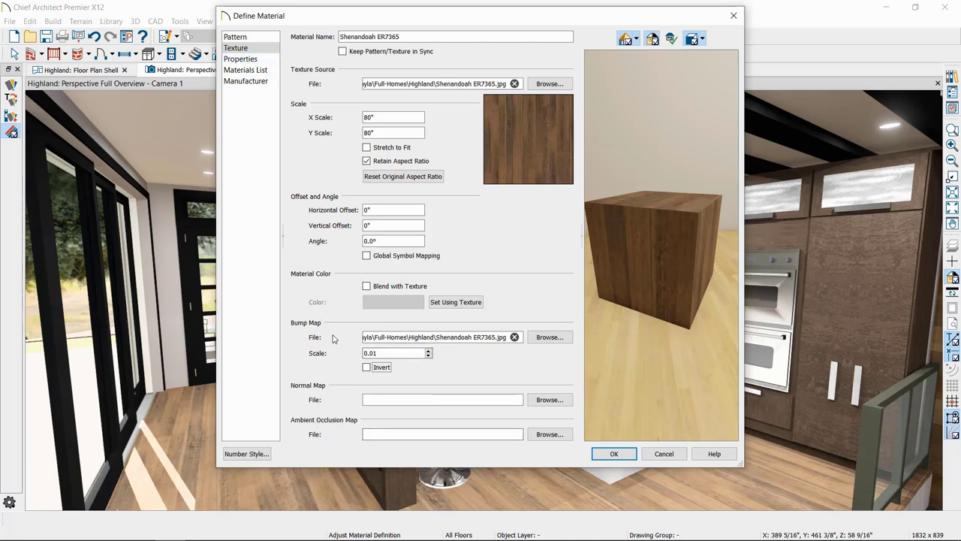
# - Check the floor material's properties, and try inverting its bump map before turning the inversion off again
pyautogui.click(239, 58)
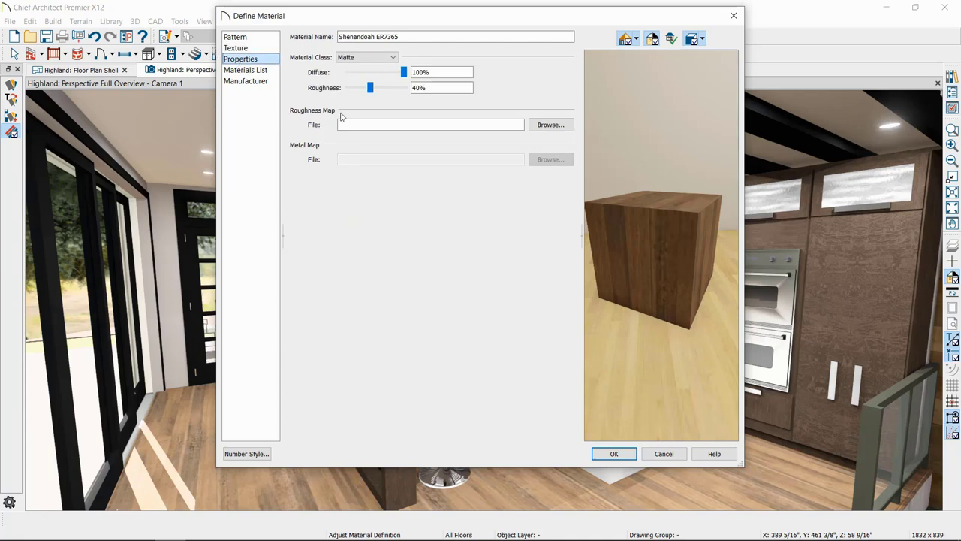
pyautogui.click(238, 48)
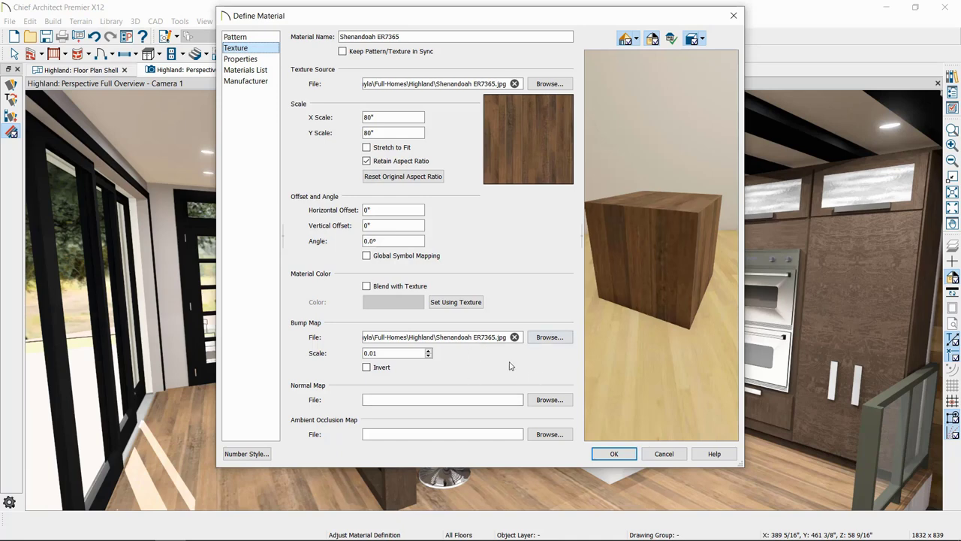
pyautogui.click(368, 370)
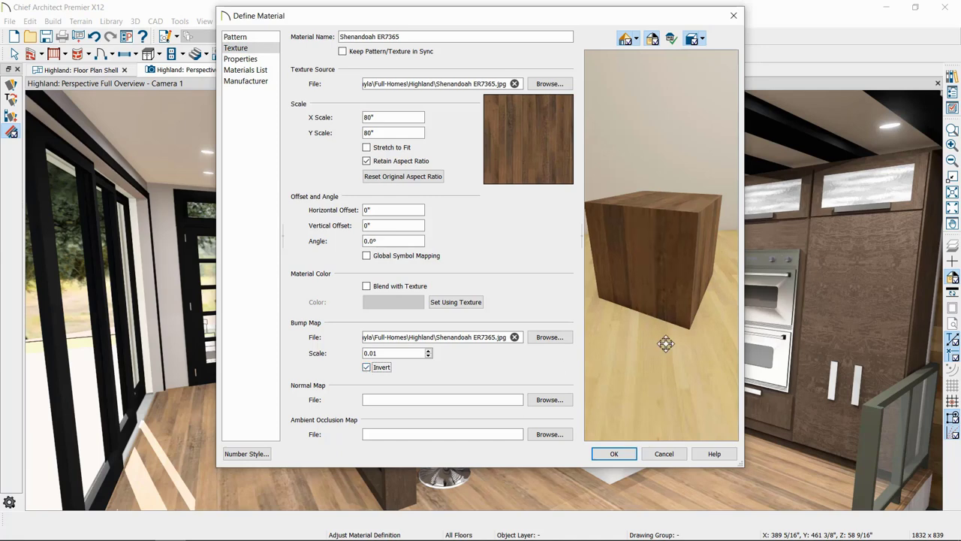
pyautogui.click(367, 368)
# - Try the Polished and General Material classes on the floor material while checking the preview block from different angles
pyautogui.click(254, 60)
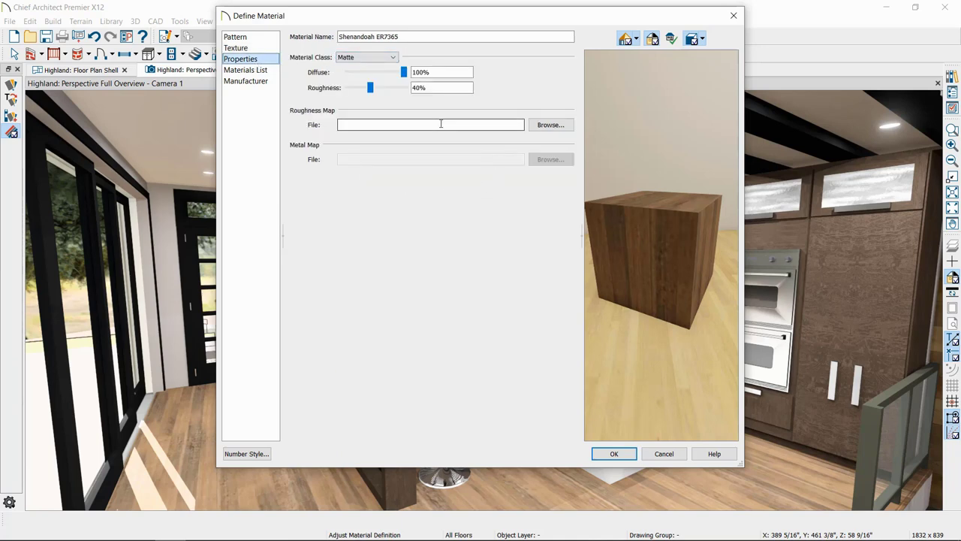
pyautogui.click(357, 62)
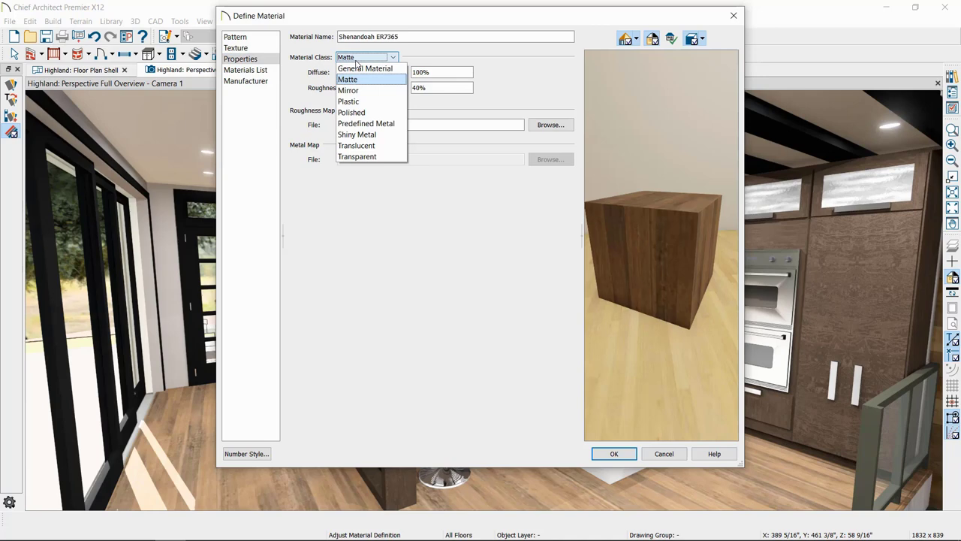
pyautogui.click(360, 113)
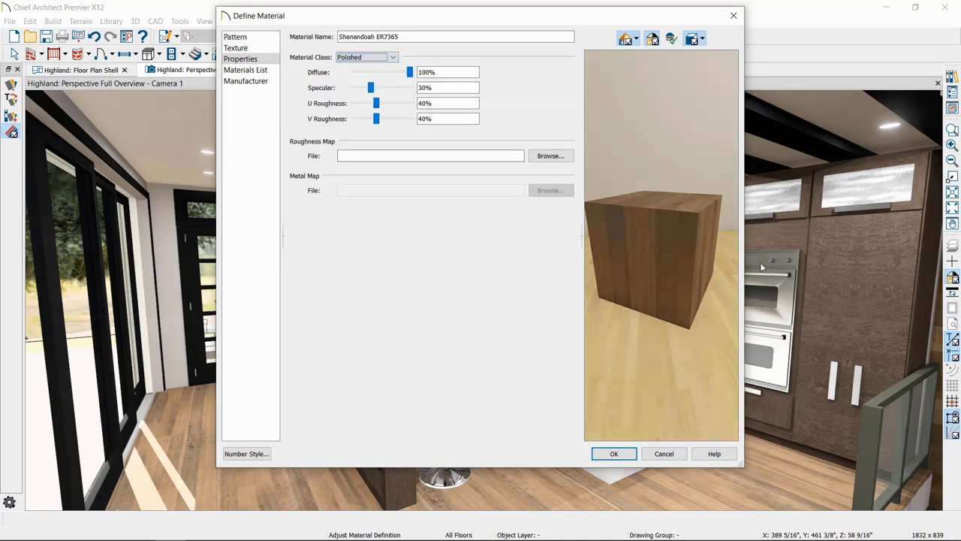
pyautogui.moveTo(650, 255); pyautogui.dragTo(715, 379)
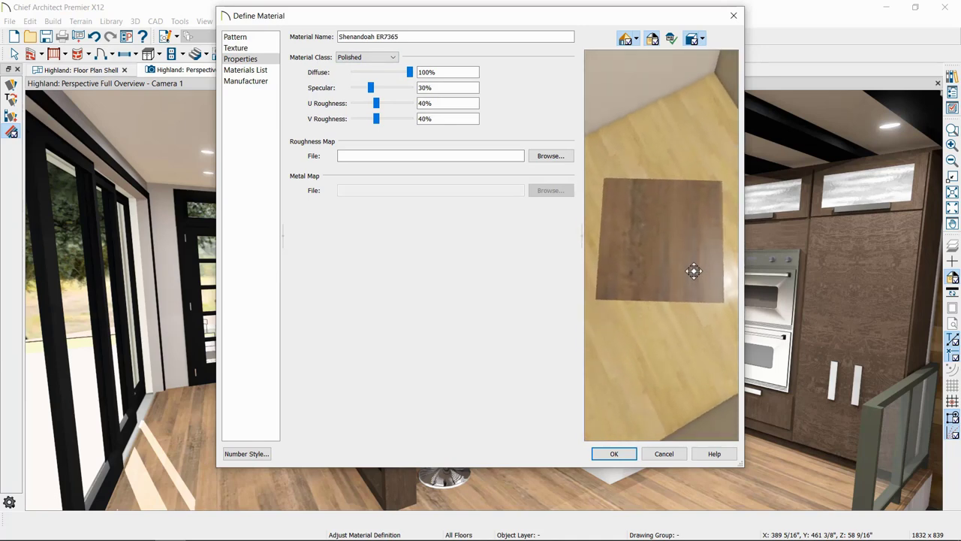
pyautogui.moveTo(693, 268); pyautogui.dragTo(605, 181)
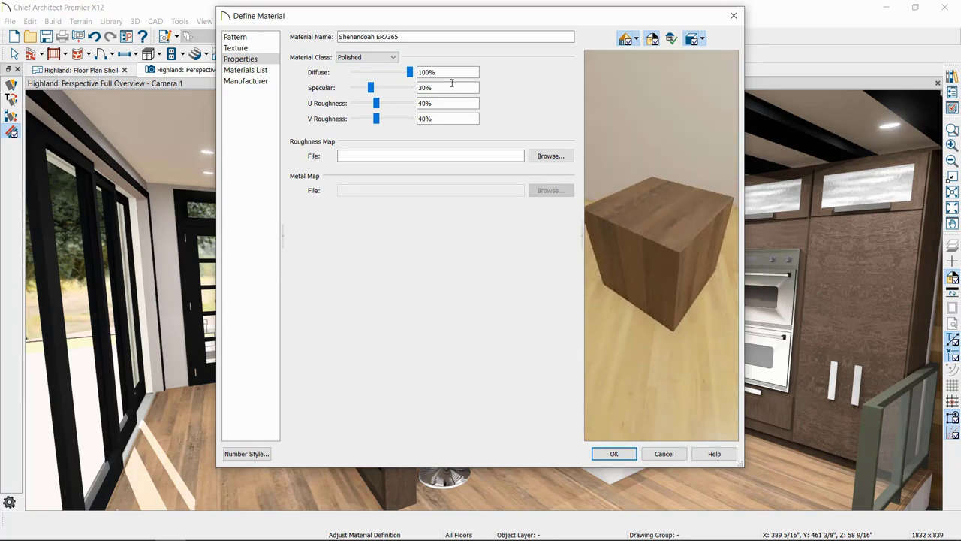
pyautogui.click(376, 57)
pyautogui.click(375, 65)
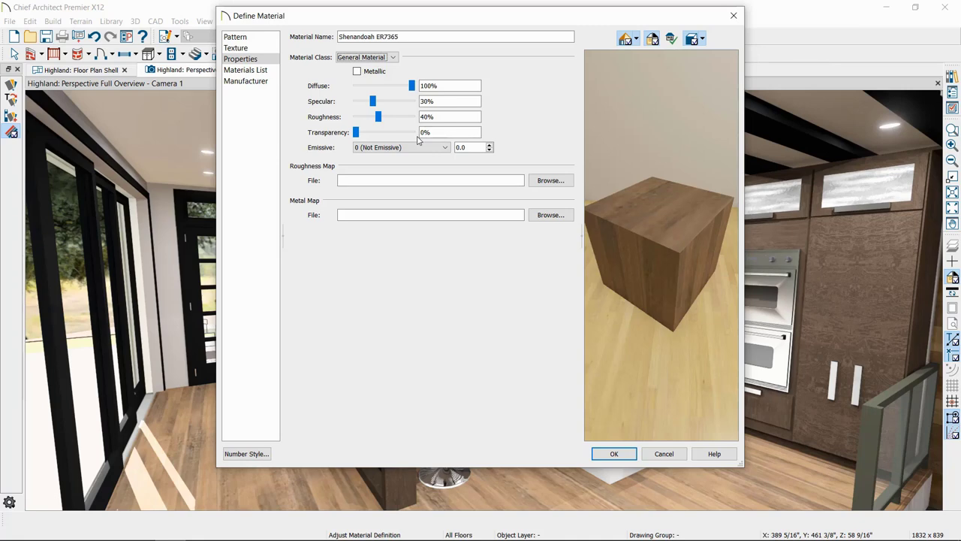
# - Set the floor's material class to Matte, accept the material definition and return to object selection
pyautogui.click(368, 57)
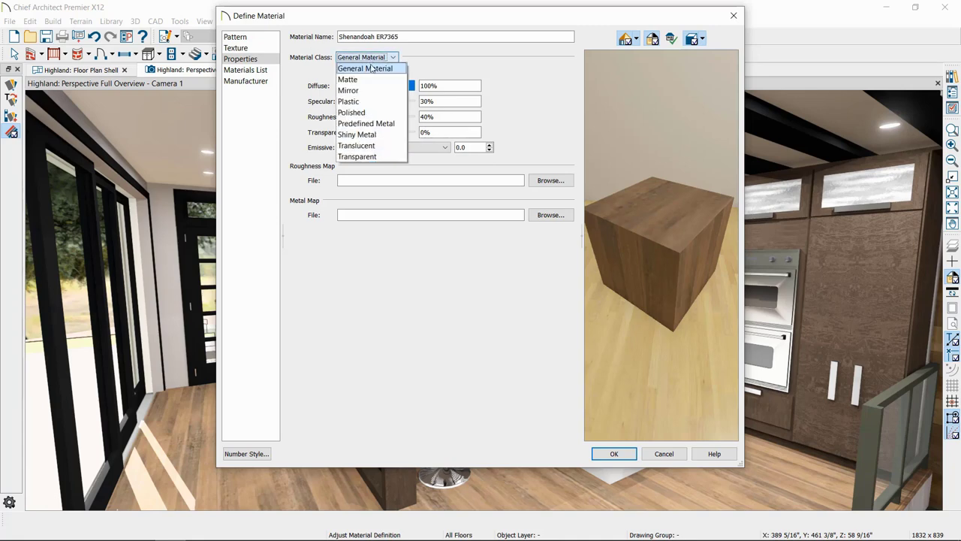
pyautogui.click(360, 79)
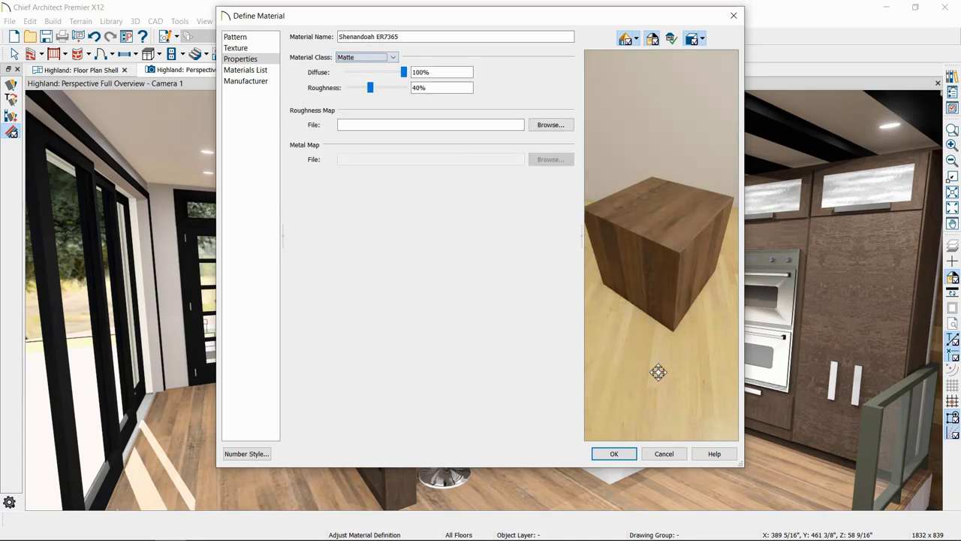
pyautogui.click(613, 453)
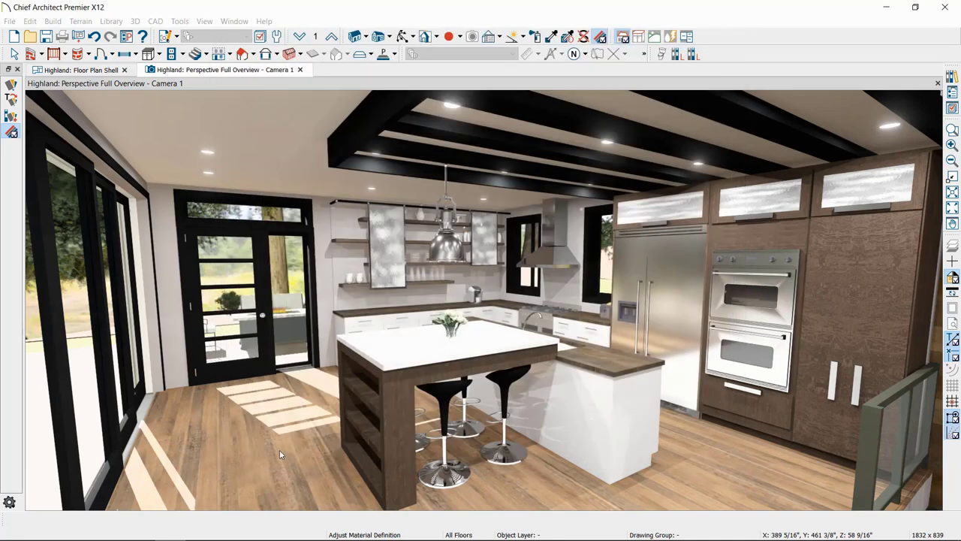
pyautogui.press('space')
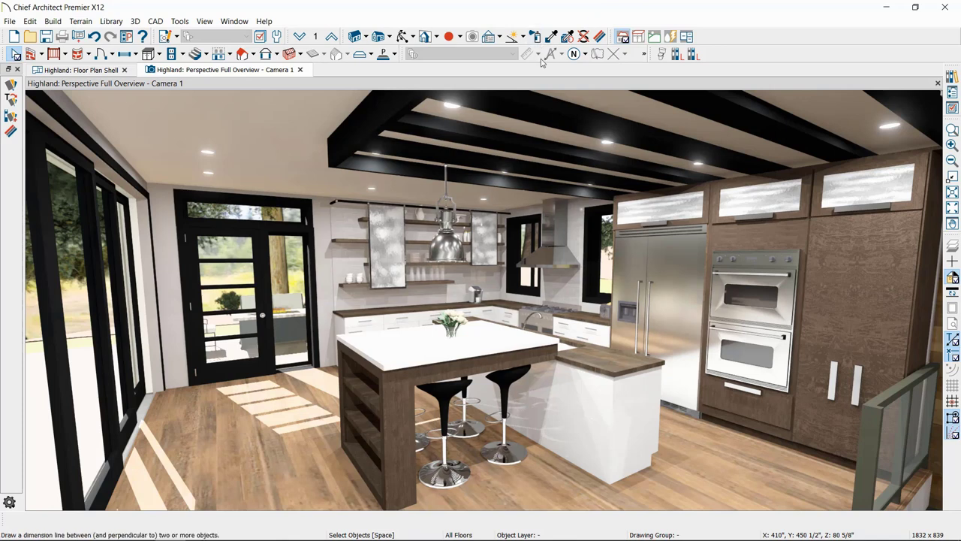
# - Review the active camera's rendering, lighting and positioning specification without changing it
pyautogui.click(176, 38)
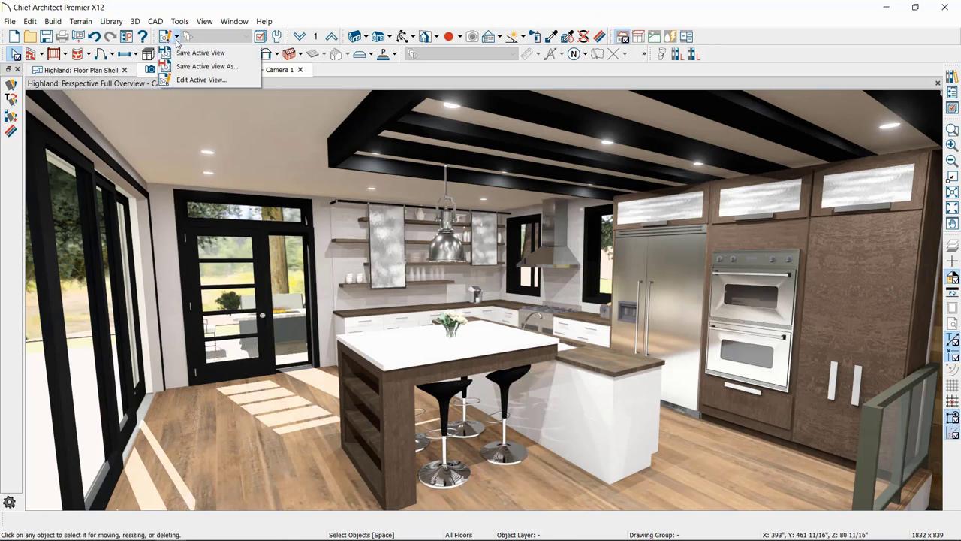
pyautogui.click(220, 80)
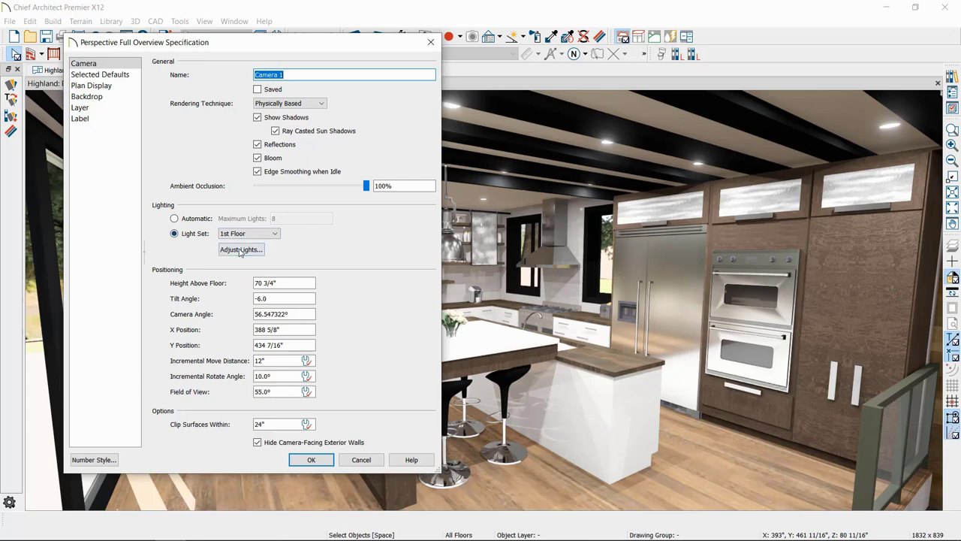
pyautogui.click(361, 459)
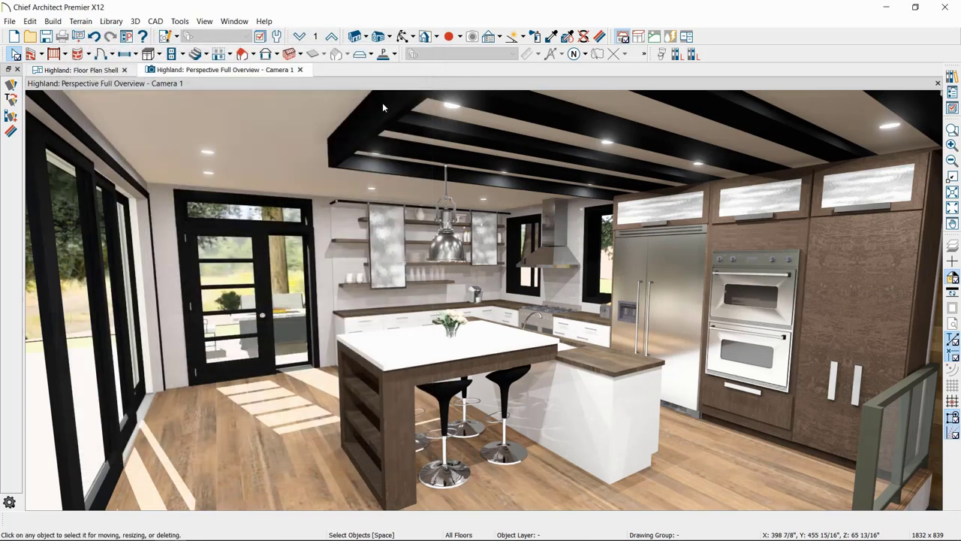
# - Try camera exposures of 0.48 and 0.08 in the Physically Based technique options, return to 0.18 and discard the changes
pyautogui.click(500, 37)
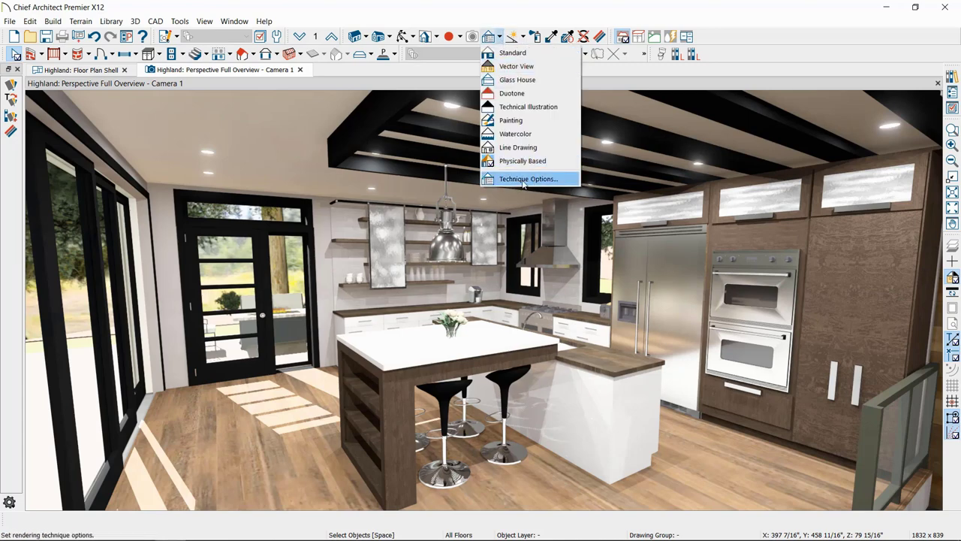
pyautogui.click(523, 181)
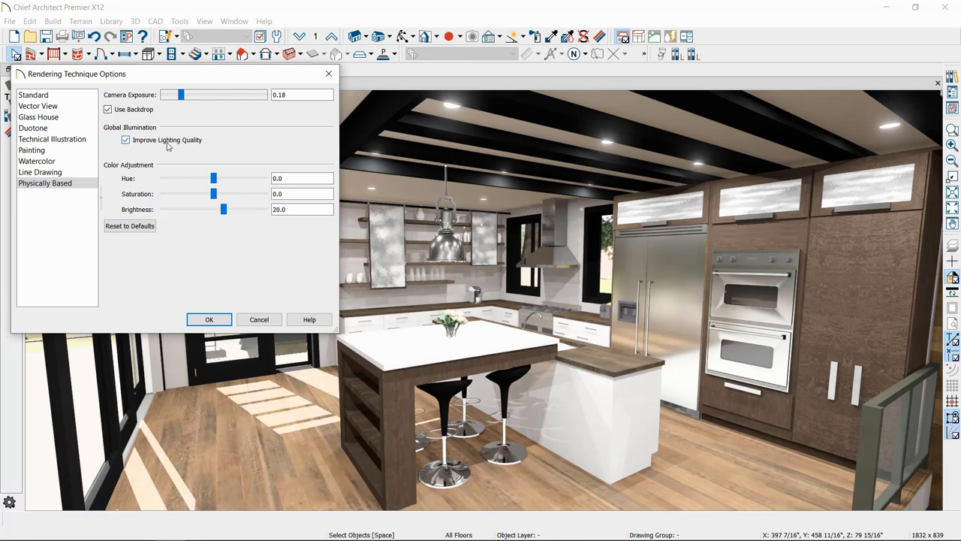
pyautogui.click(227, 97)
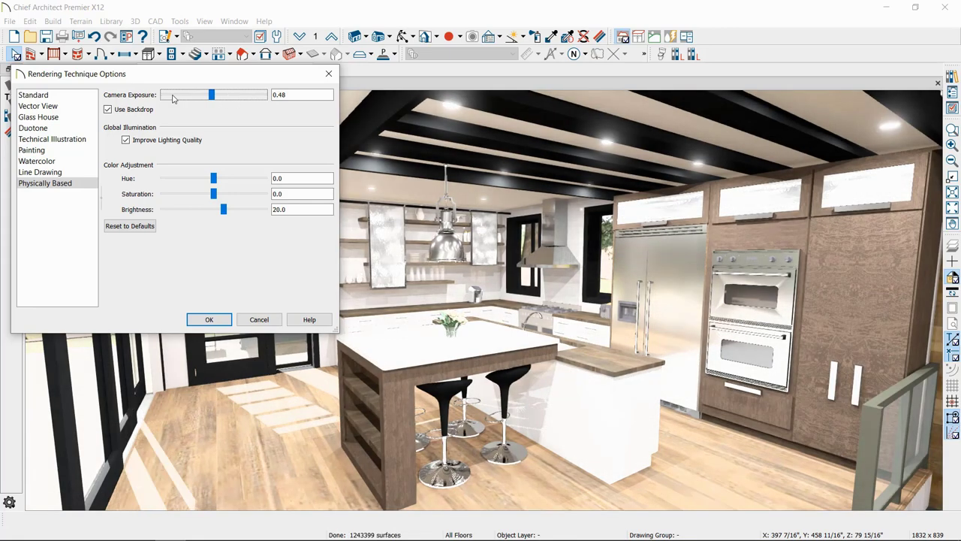
pyautogui.click(169, 97)
pyautogui.click(170, 98)
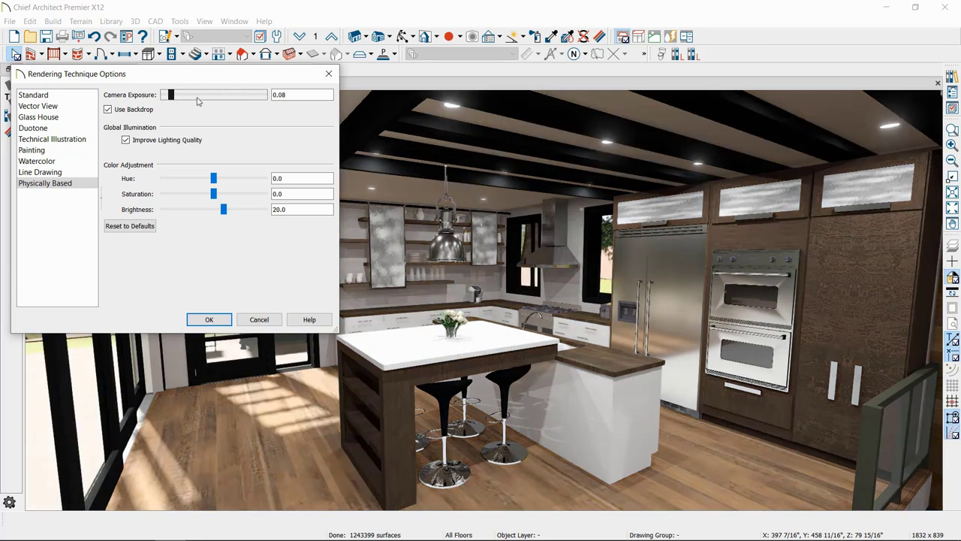
pyautogui.click(198, 101)
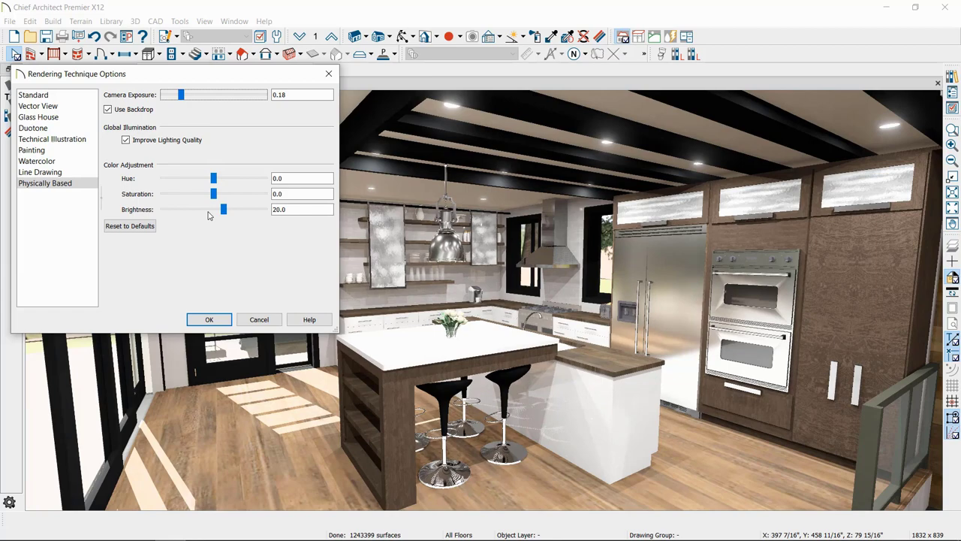
pyautogui.click(272, 320)
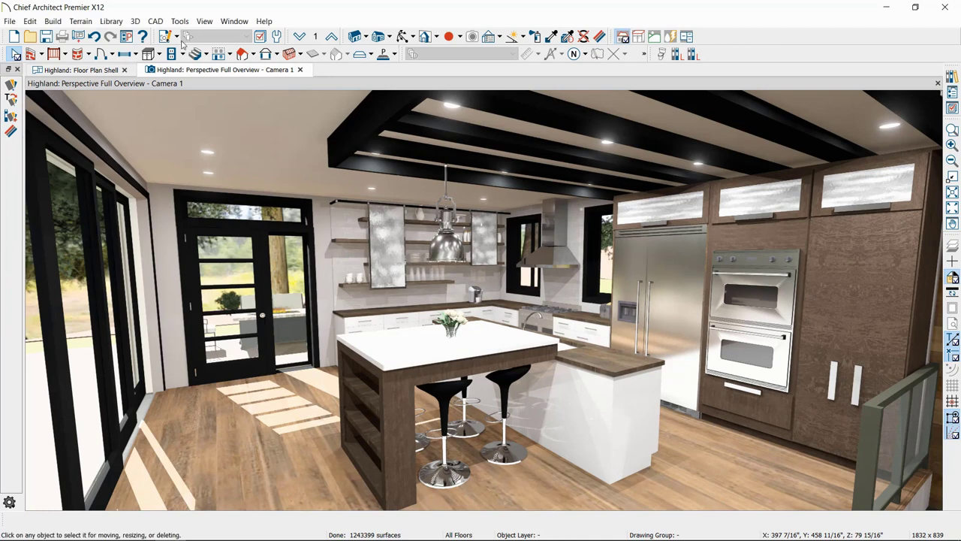
# - Try lighting the camera view with the 7:00 AM 5/19/2020 sun angle, and switch back to the generic sun
pyautogui.click(523, 37)
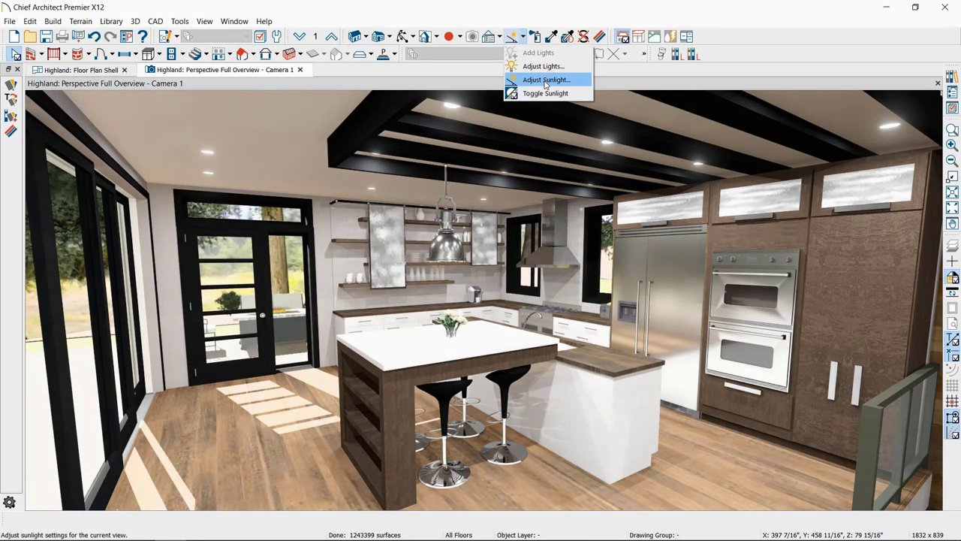
pyautogui.click(546, 81)
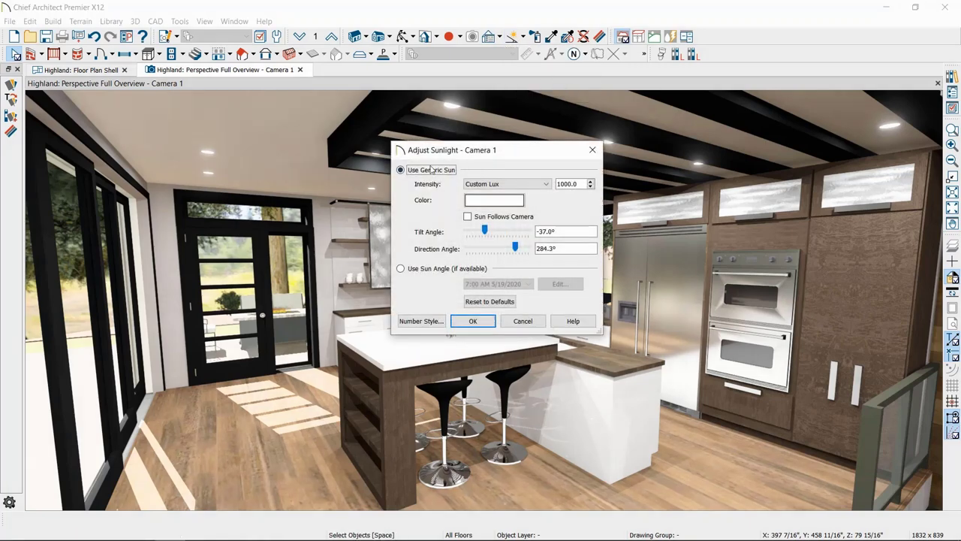
pyautogui.click(401, 269)
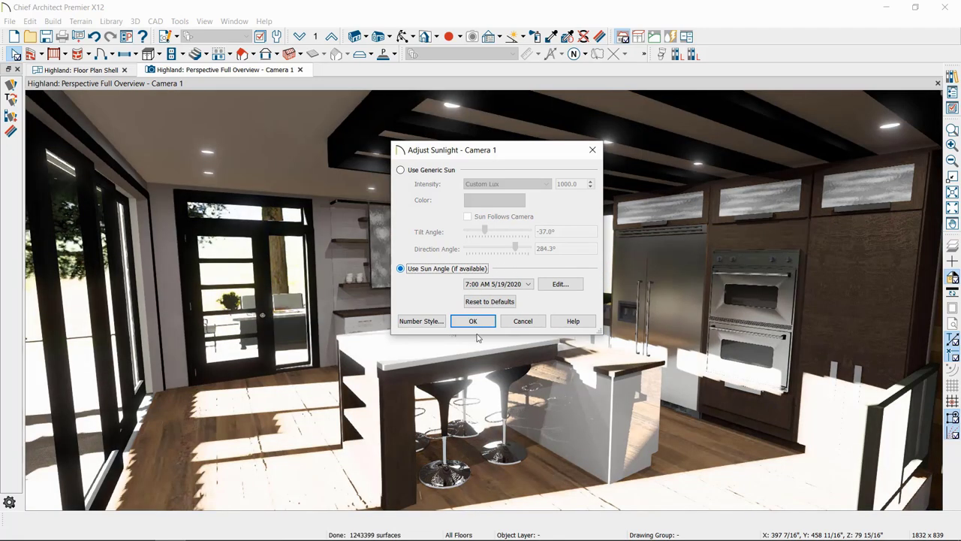
pyautogui.click(473, 322)
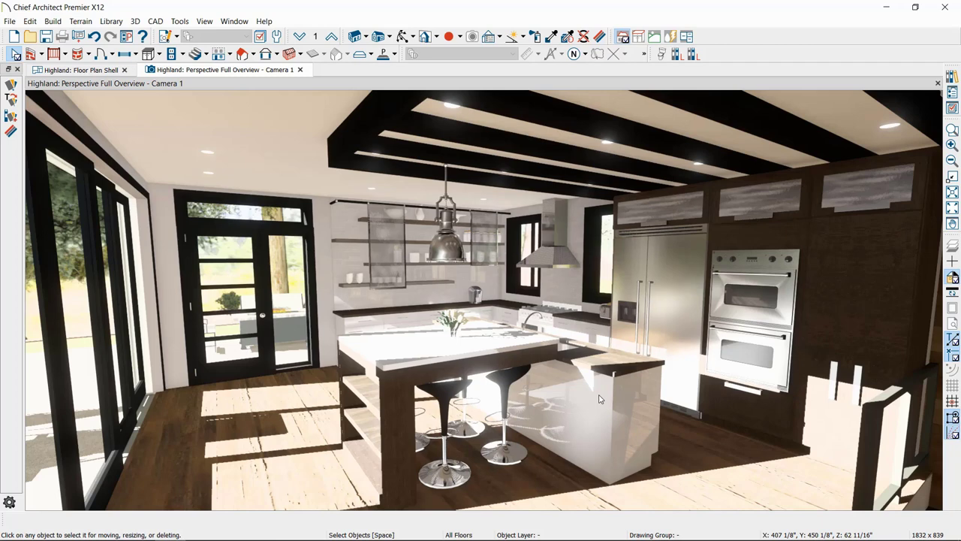
pyautogui.click(523, 36)
pyautogui.click(543, 78)
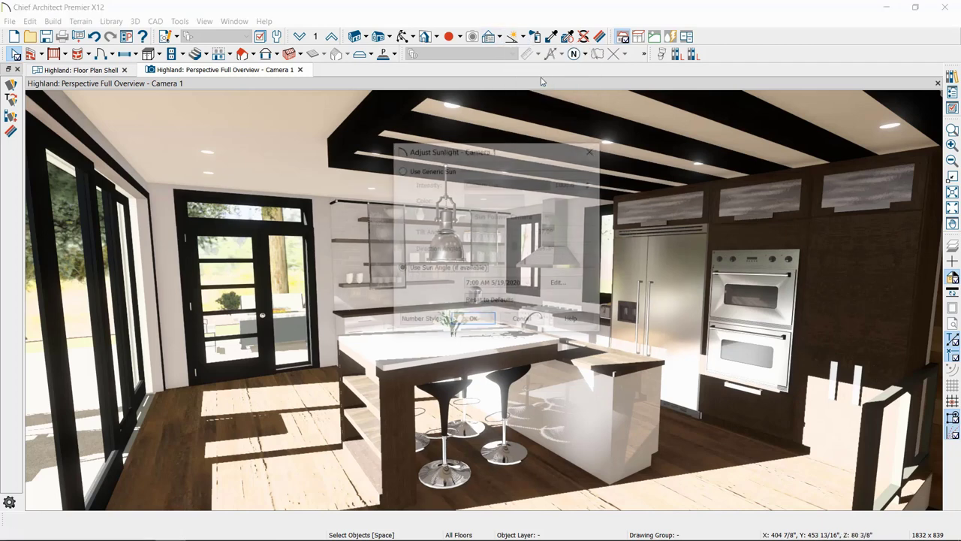
pyautogui.click(402, 170)
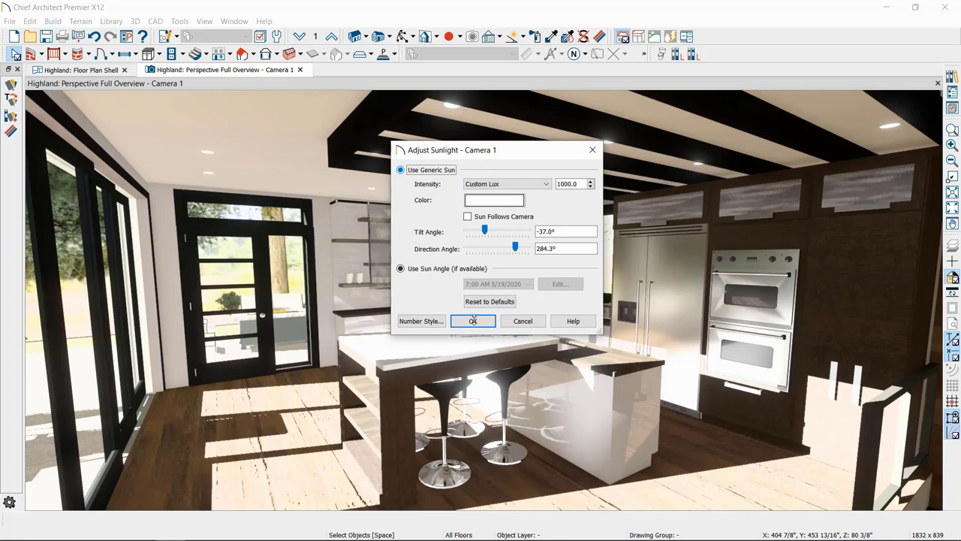
pyautogui.click(473, 321)
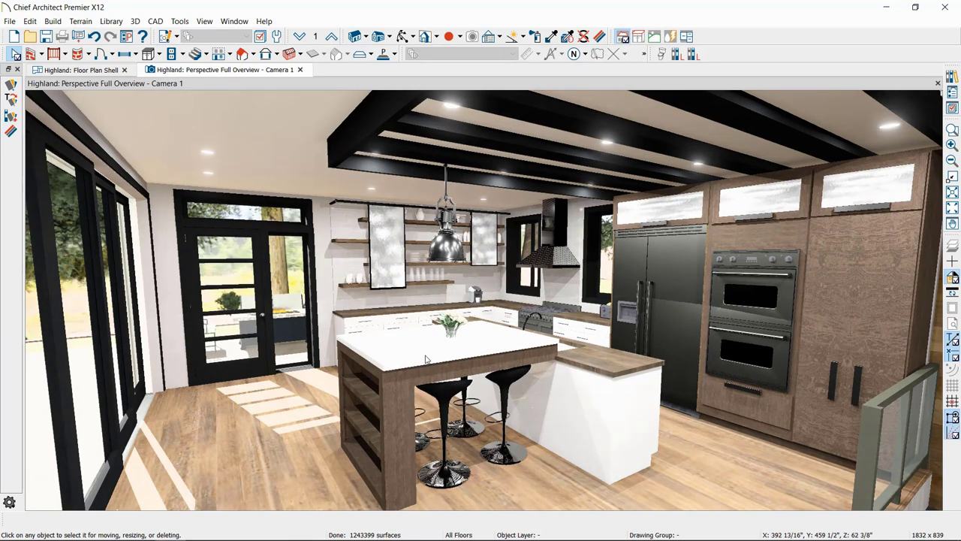
# - Start a picture export of the camera view and set the image height to 1080 pixels with the aspect ratio retained
pyautogui.click(9, 22)
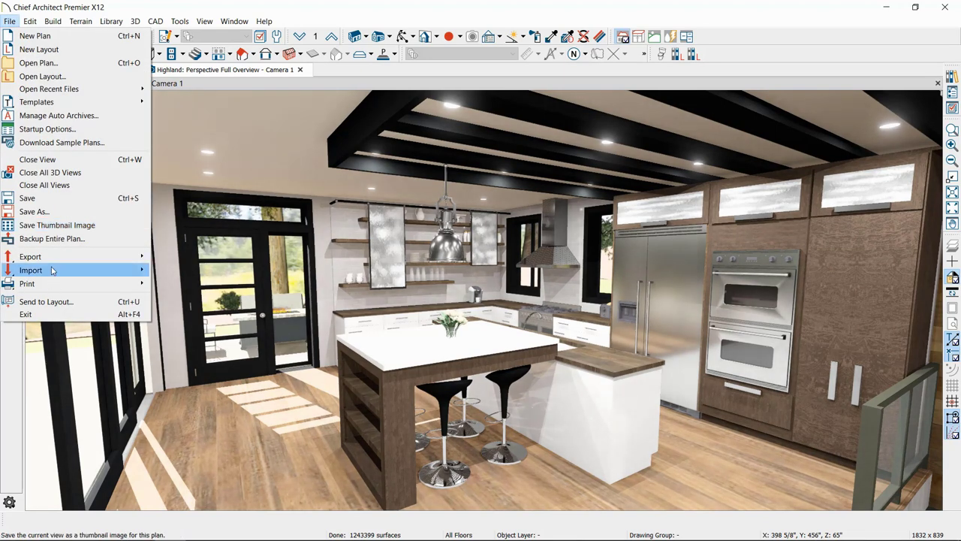
pyautogui.moveTo(49, 259)
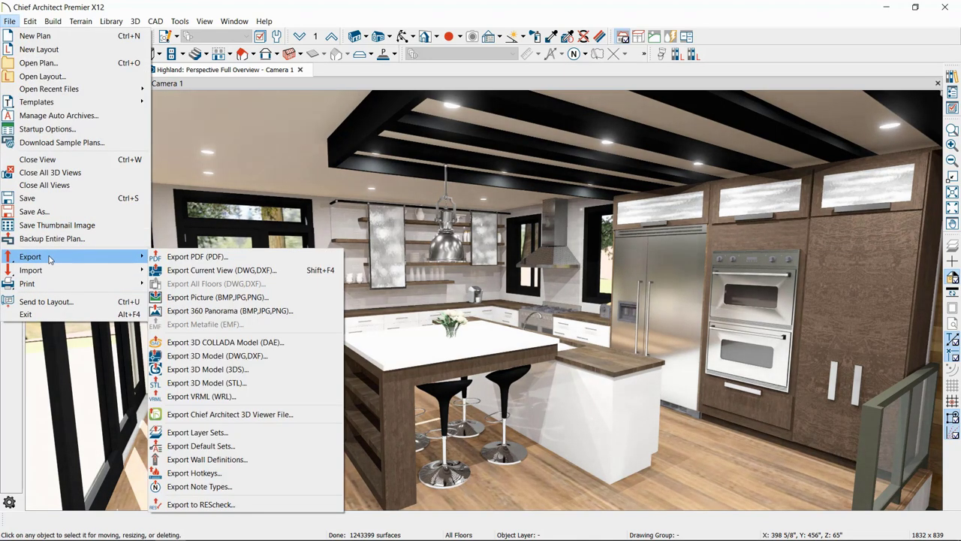
pyautogui.click(209, 298)
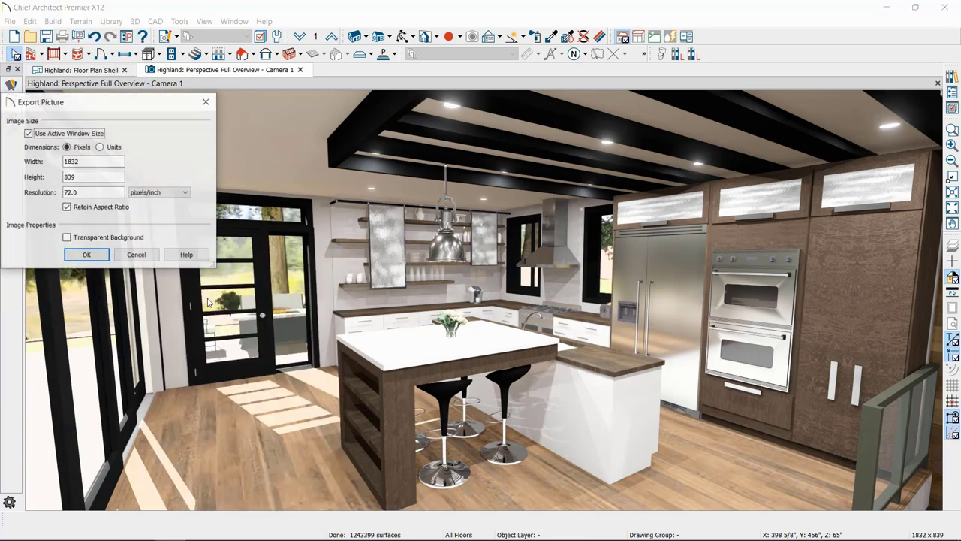
pyautogui.moveTo(81, 112); pyautogui.dragTo(111, 110)
pyautogui.doubleClick(130, 175)
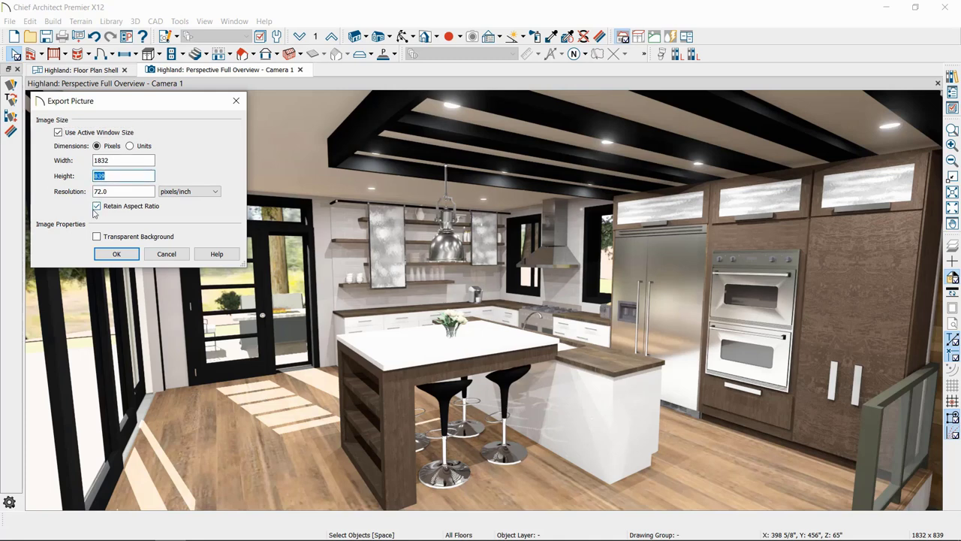
pyautogui.write('1080')
pyautogui.press('Tab')
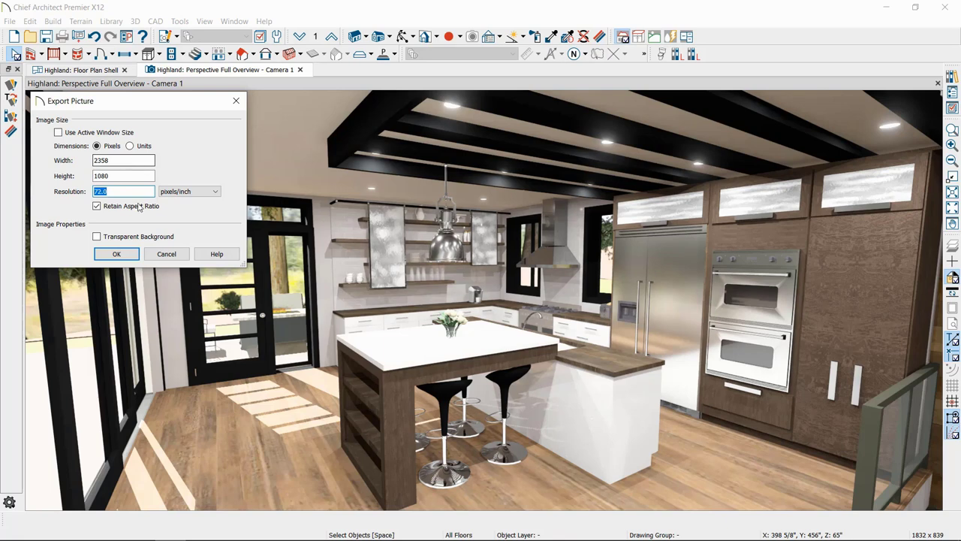
# - Set the exported picture's resolution to 200 pixels/inch and accept the image settings
pyautogui.click(133, 191)
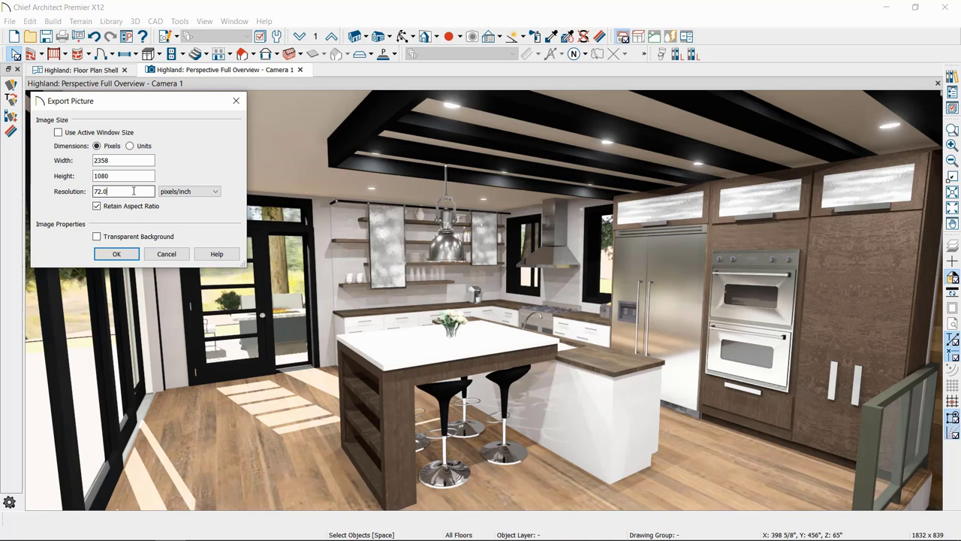
pyautogui.doubleClick(134, 191)
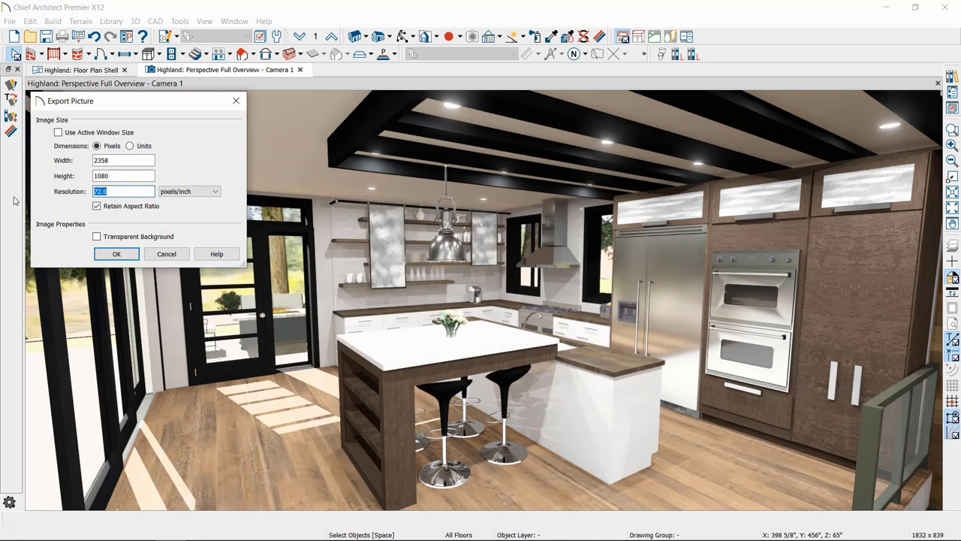
pyautogui.write('200')
pyautogui.press('Tab')
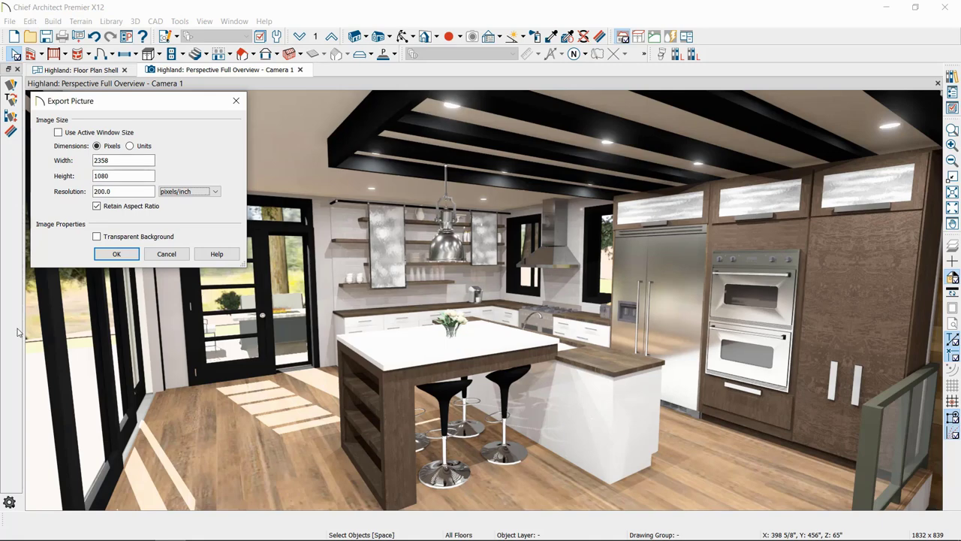
pyautogui.click(117, 254)
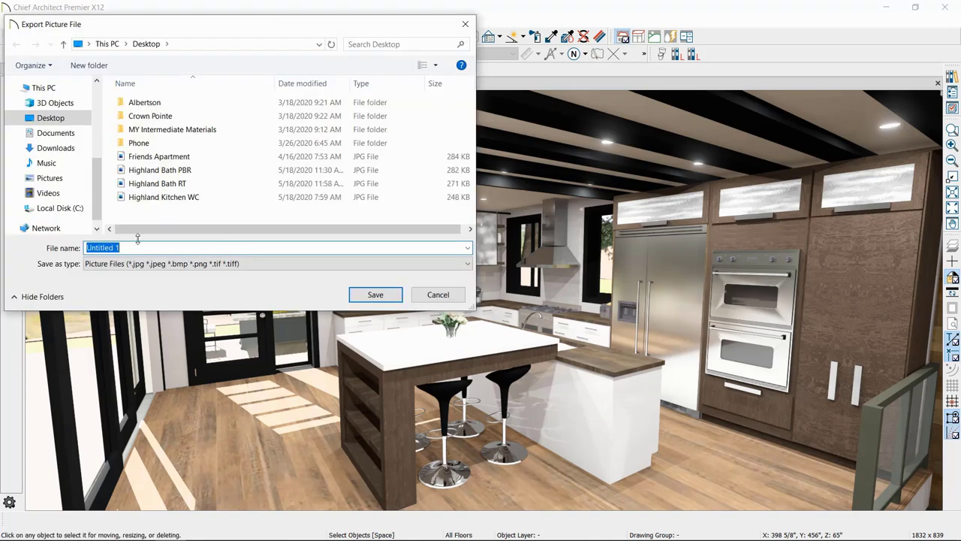
# - Cancel the picture export and mark the active Camera 1 view as saved in its specification
pyautogui.click(444, 295)
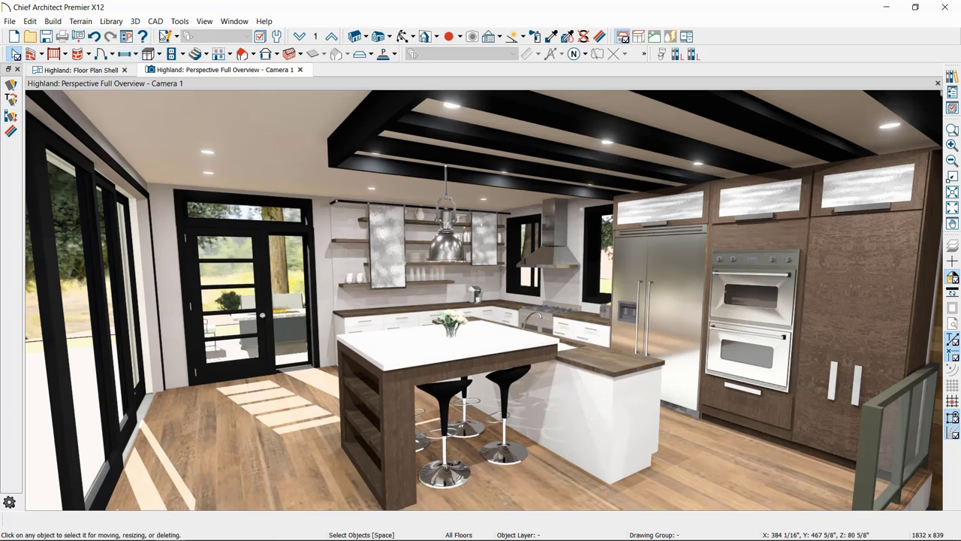
pyautogui.click(177, 37)
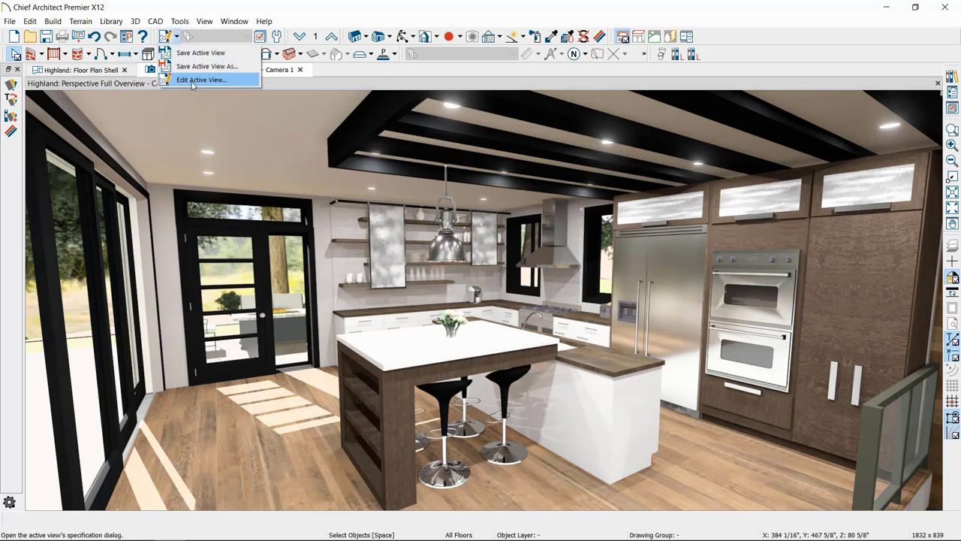
pyautogui.click(193, 82)
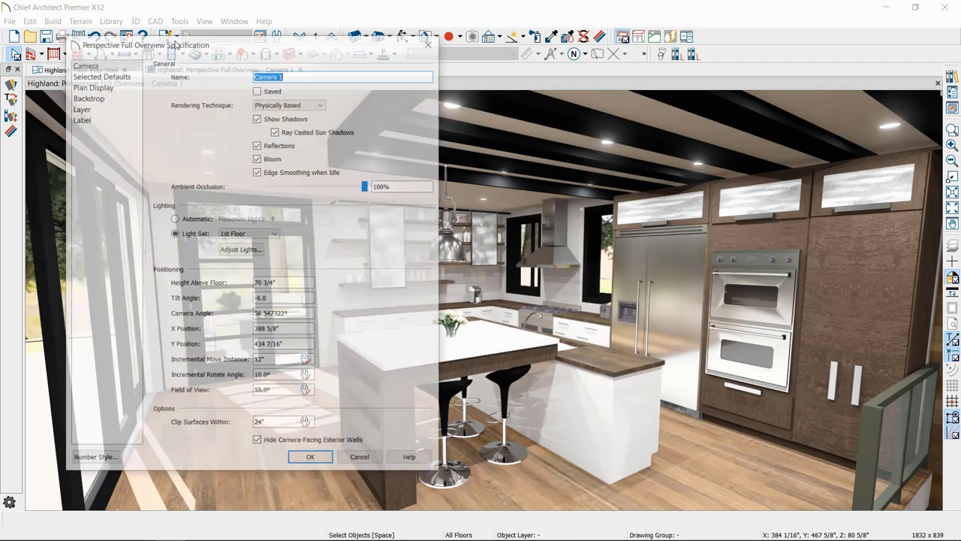
pyautogui.click(258, 90)
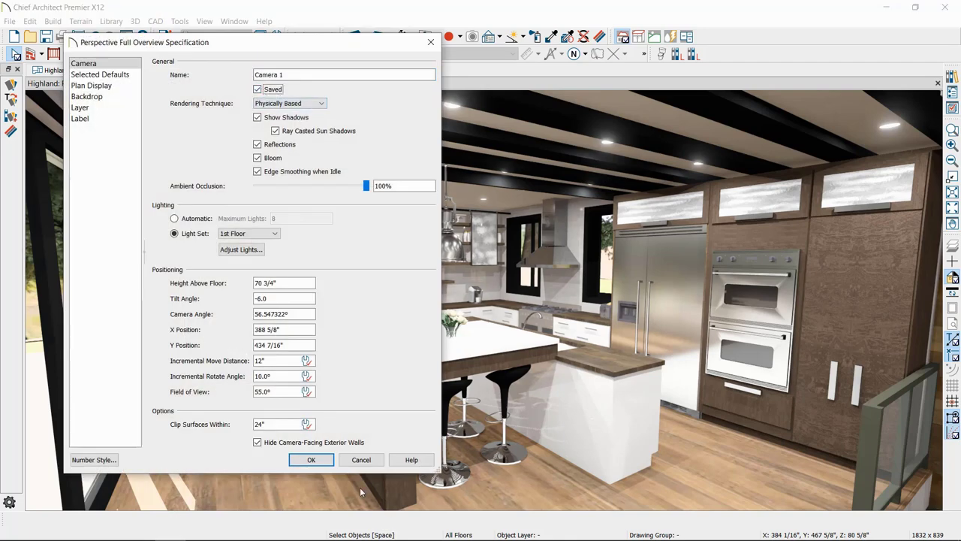
pyautogui.click(310, 459)
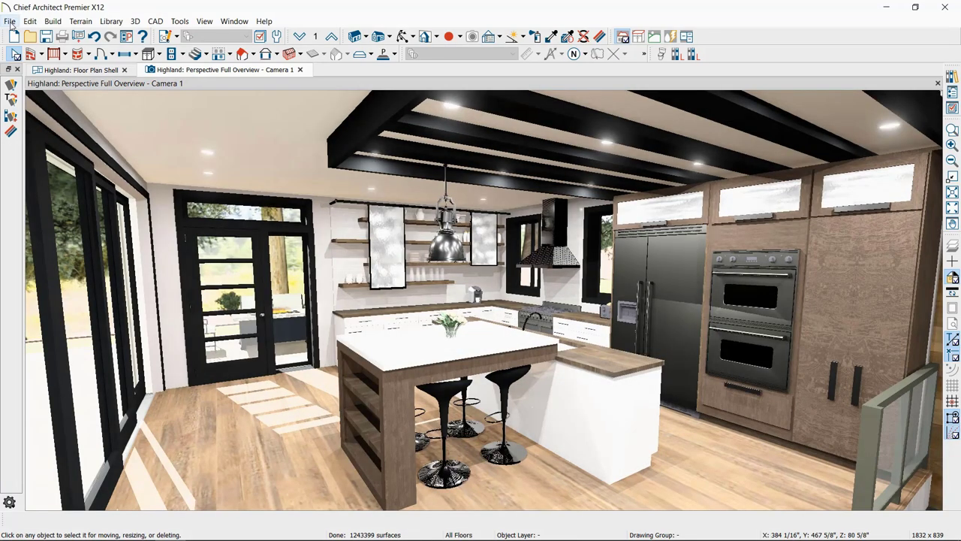
# - Start a 360 panorama export of the saved kitchen camera view
pyautogui.click(10, 22)
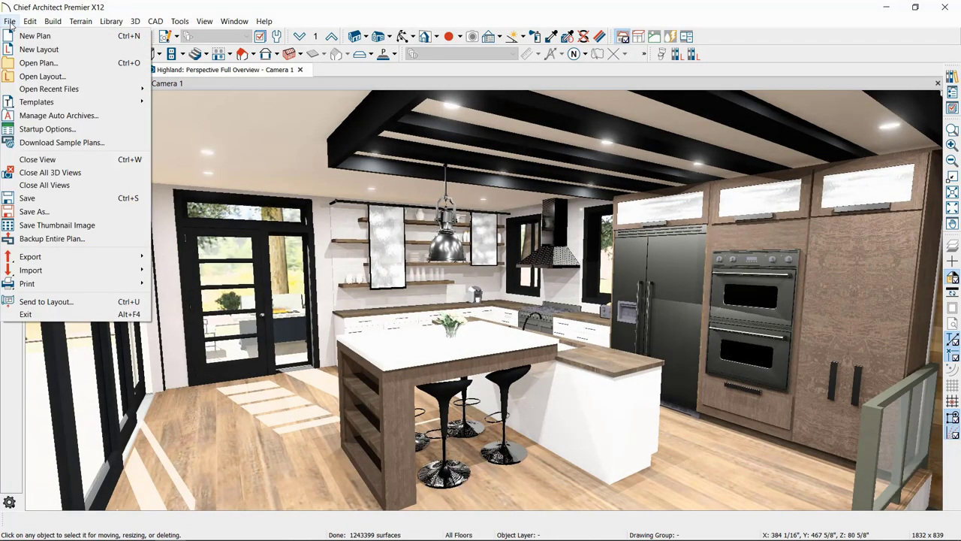
pyautogui.press('Down')
pyautogui.press('Down')
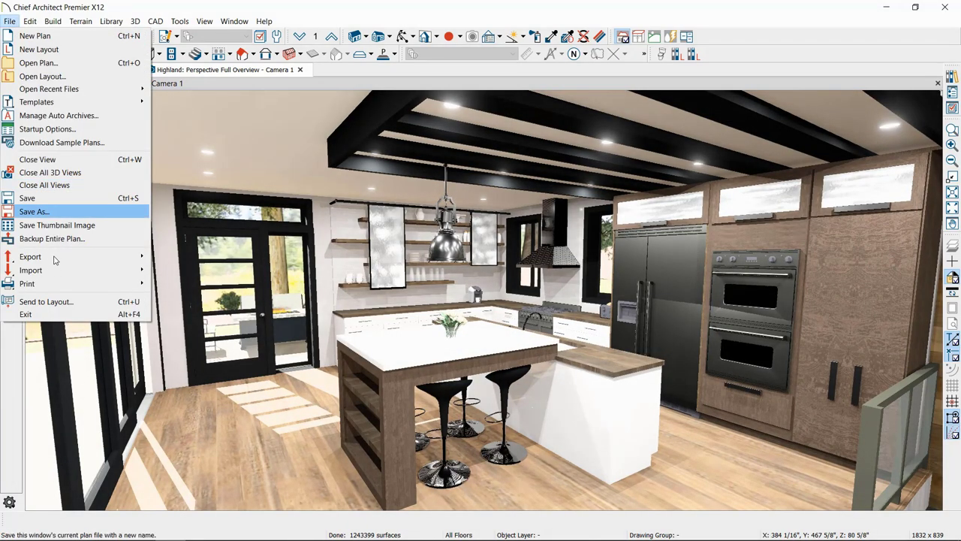
pyautogui.moveTo(55, 258)
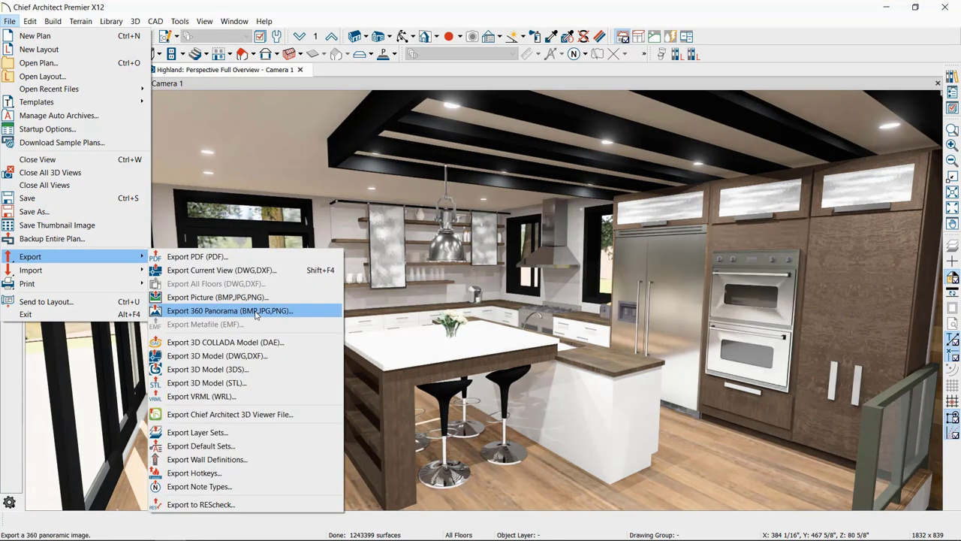
pyautogui.click(255, 311)
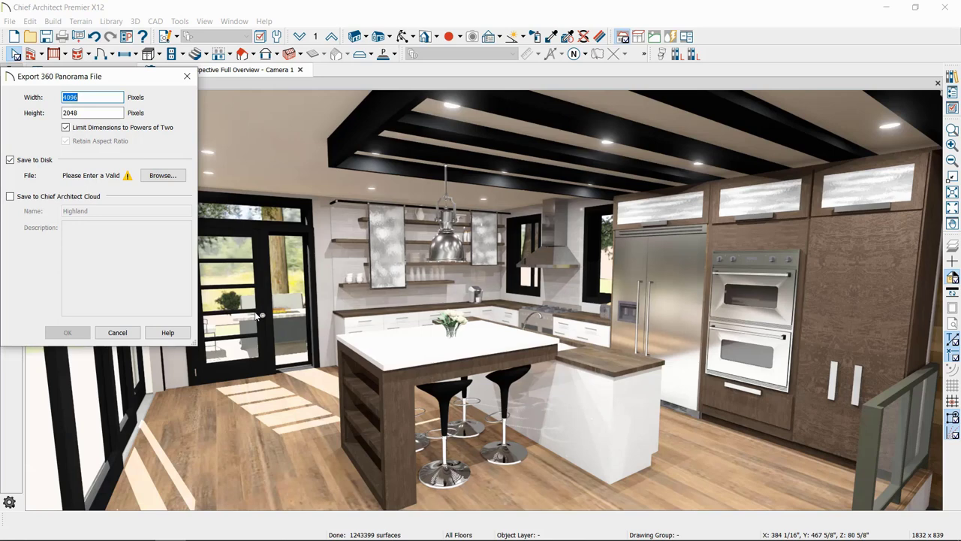
pyautogui.moveTo(95, 81); pyautogui.dragTo(126, 78)
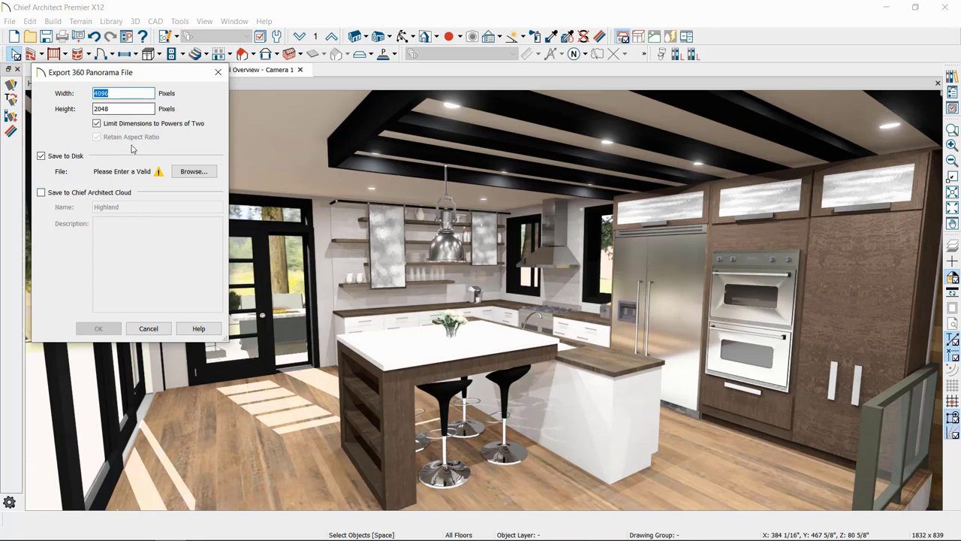
# - Enable saving the panorama to Chief Architect Cloud and name it "Highland- Kitchen"
pyautogui.click(42, 193)
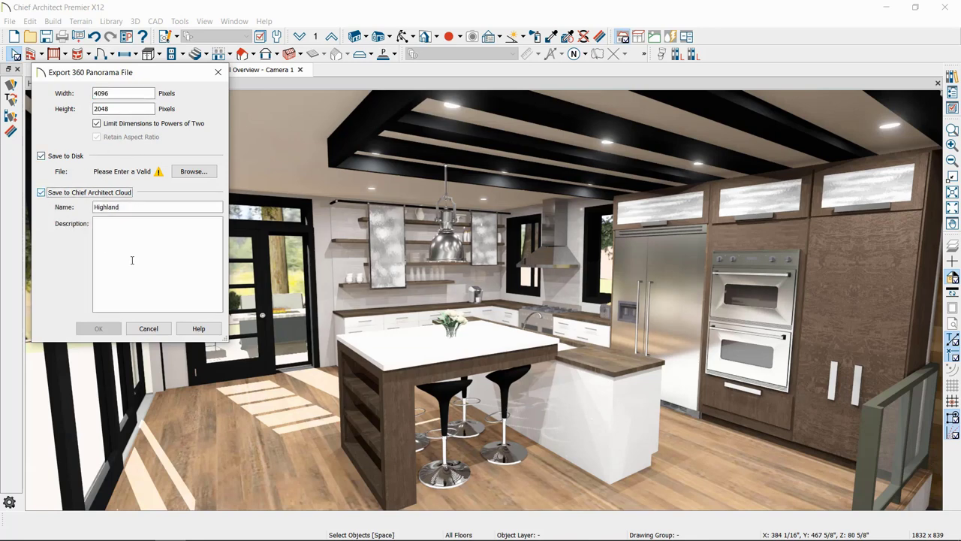
pyautogui.click(137, 207)
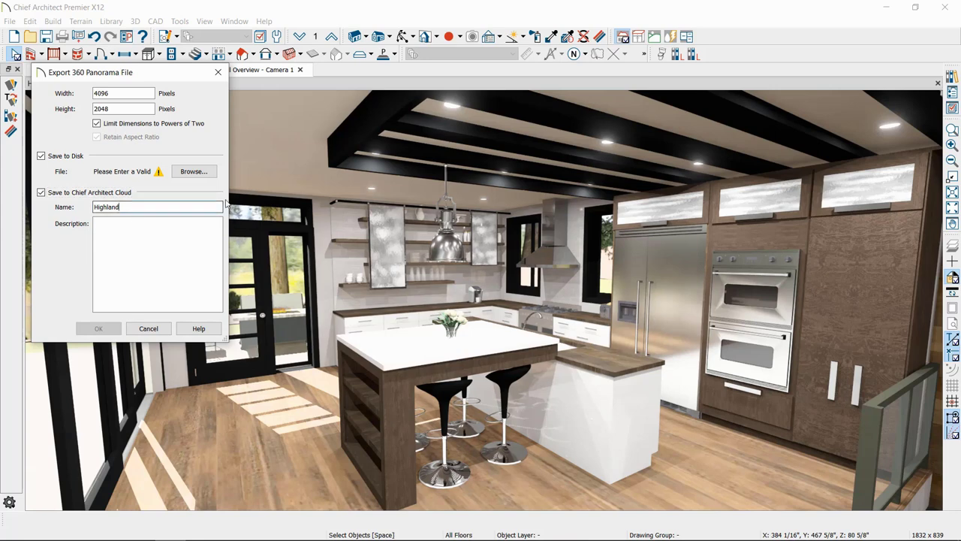
pyautogui.write('-')
pyautogui.write(' Kitche')
pyautogui.write('n')
pyautogui.click(187, 229)
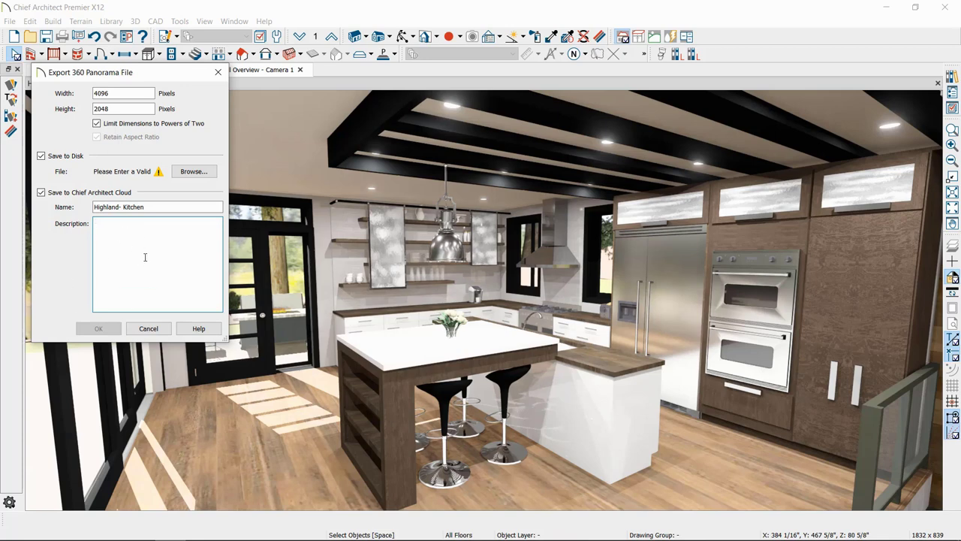
pyautogui.write('Option')
pyautogui.doubleClick(132, 248)
pyautogui.press('BackSpace')
# - Turn off saving the panorama to disk and upload it to the cloud, entering the account password to log in
pyautogui.click(106, 156)
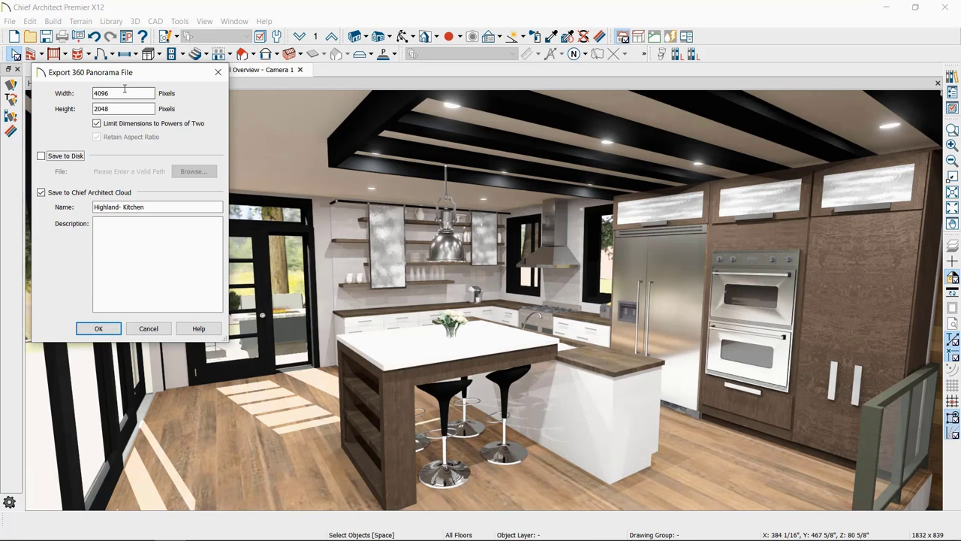
pyautogui.click(98, 329)
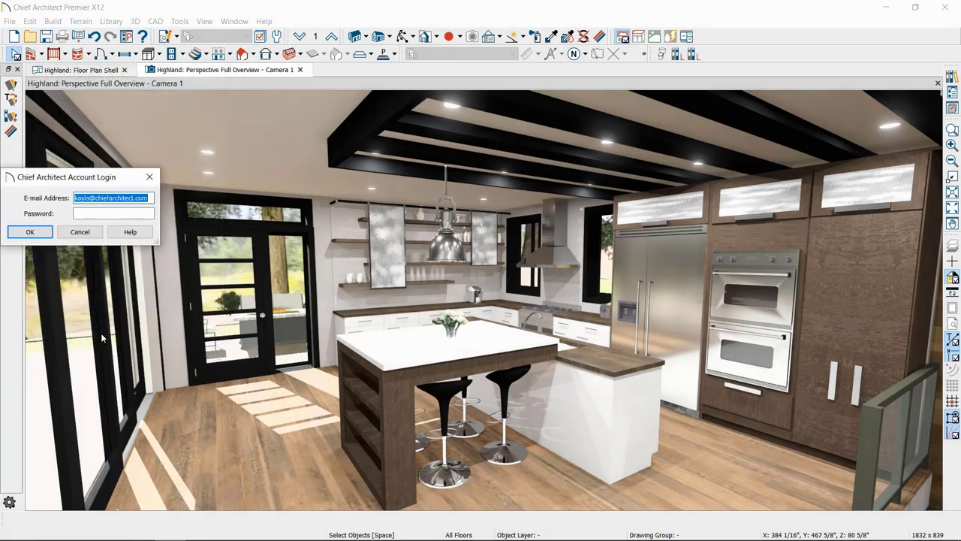
pyautogui.click(98, 213)
pyautogui.write('********')
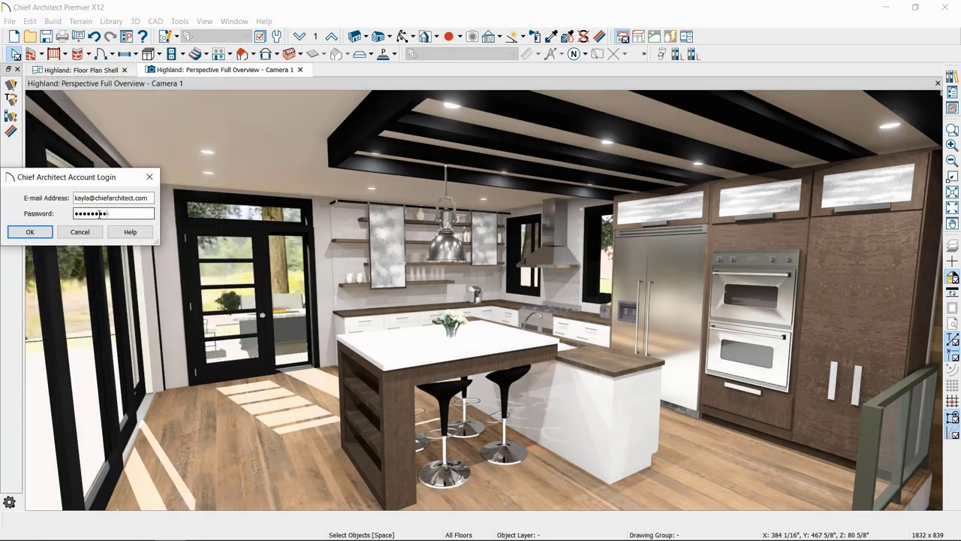
pyautogui.press('Return')
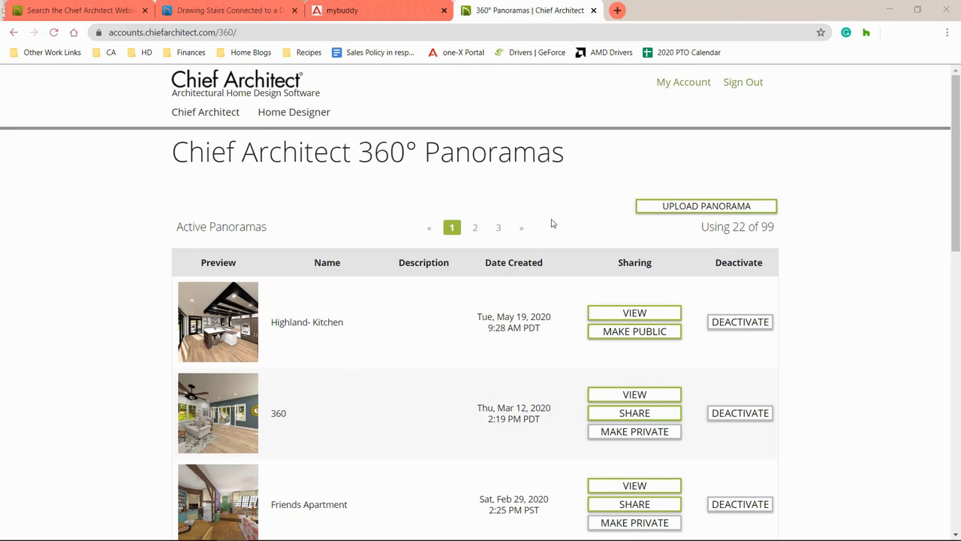
# - On the Chief Architect 360° Panoramas web page, view the Highland- Kitchen panorama, look around the rooms and close the viewer
pyautogui.click(628, 334)
pyautogui.click(630, 312)
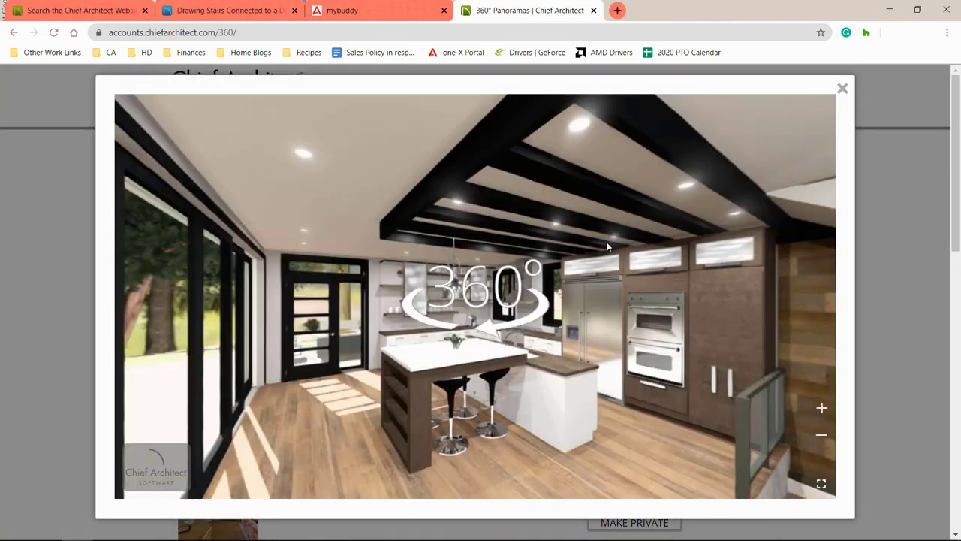
pyautogui.moveTo(607, 242); pyautogui.dragTo(457, 222)
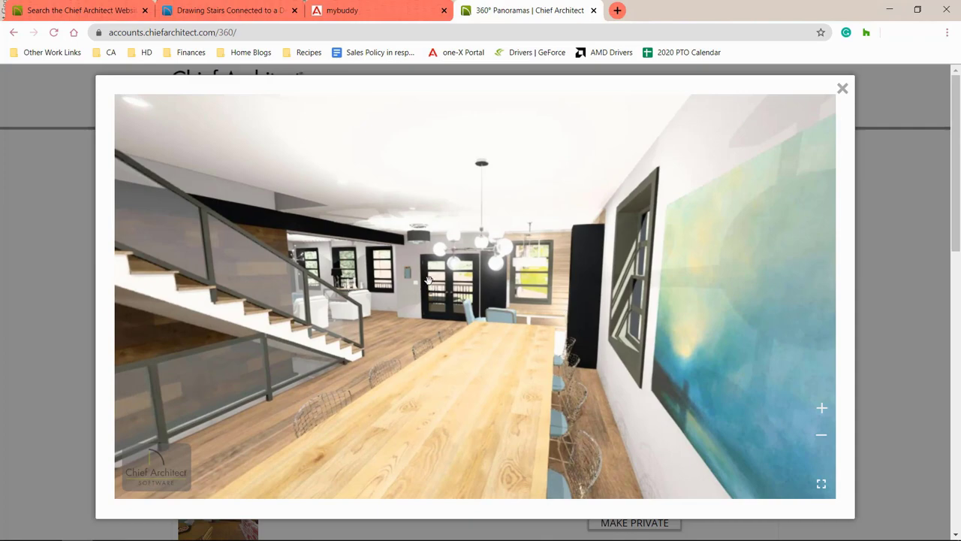
pyautogui.moveTo(318, 265); pyautogui.dragTo(606, 304)
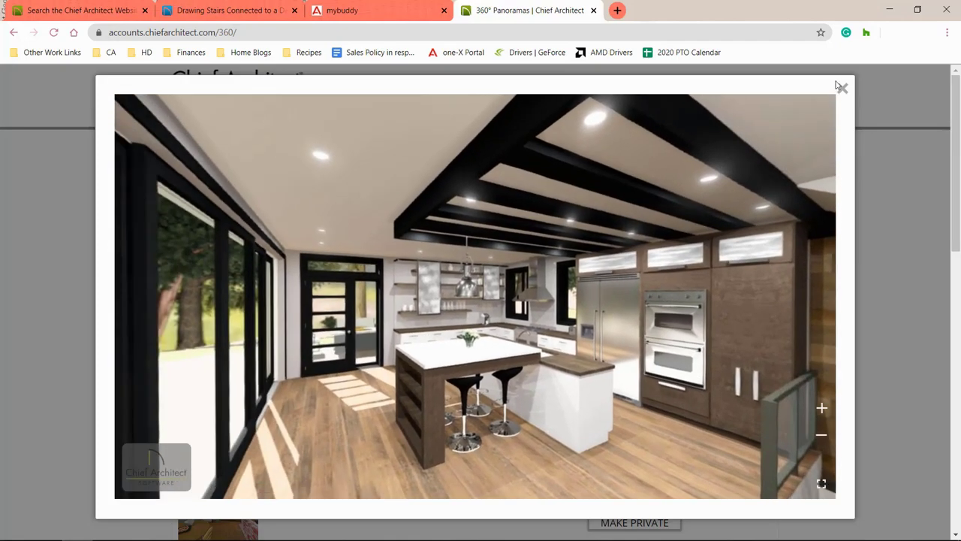
pyautogui.click(841, 87)
# - Make the Highland- Kitchen panorama public and review its direct link, e-mail and embed sharing options
pyautogui.click(647, 331)
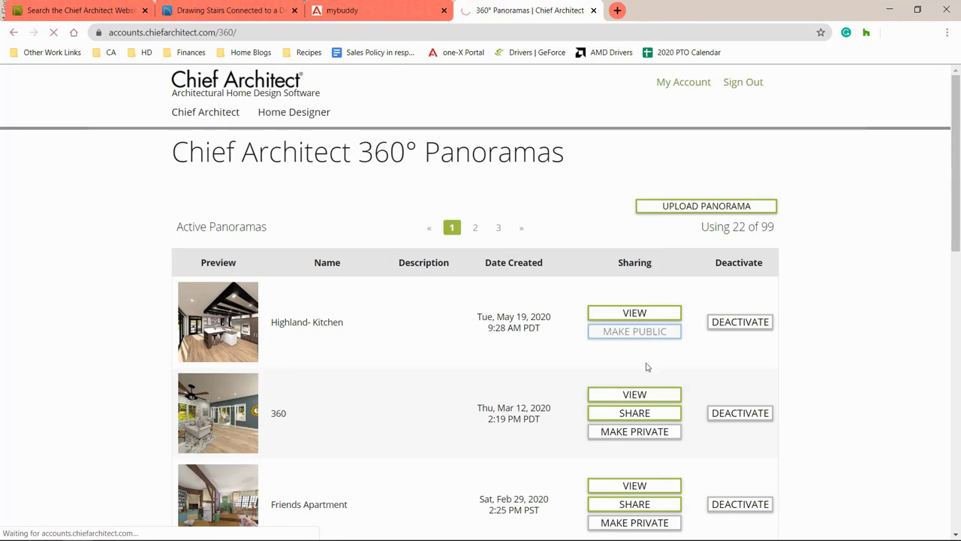
pyautogui.click(654, 322)
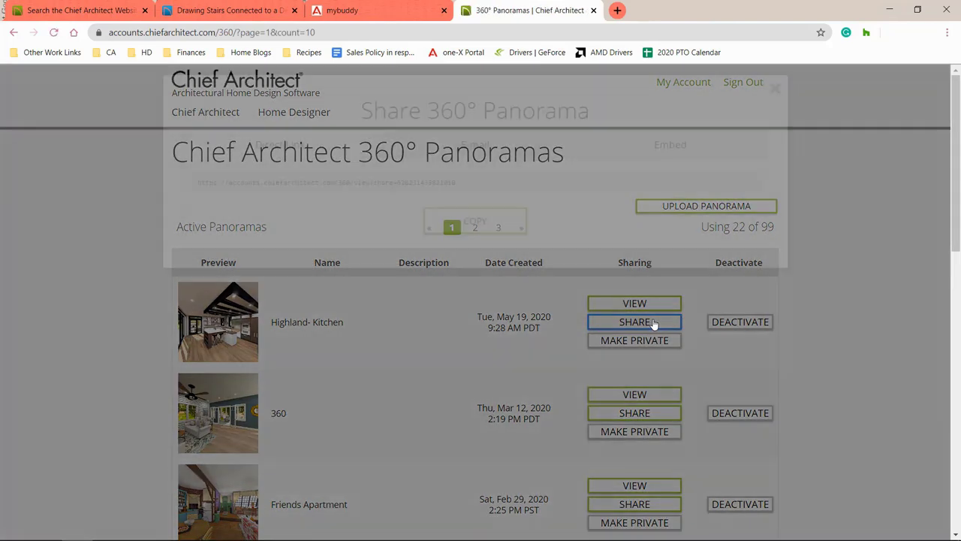
pyautogui.click(483, 186)
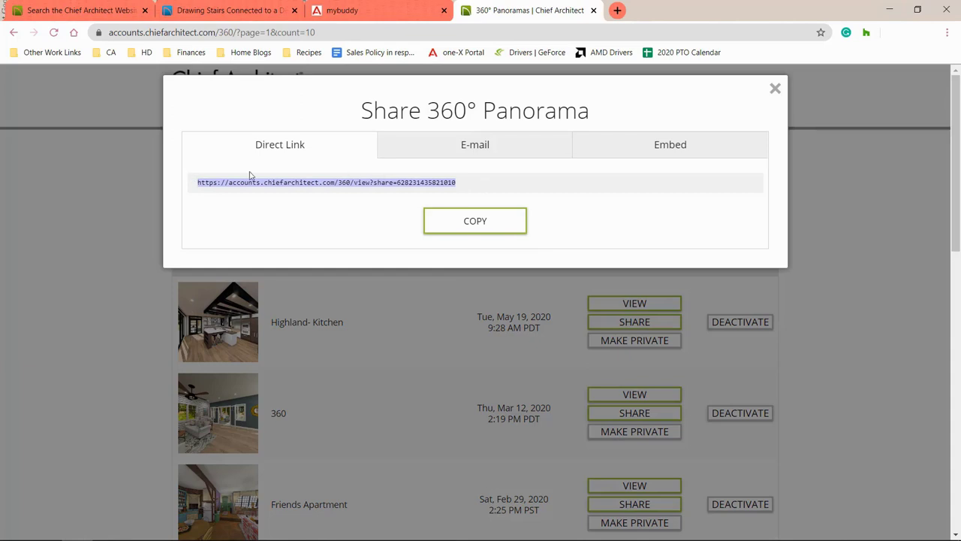
pyautogui.click(508, 145)
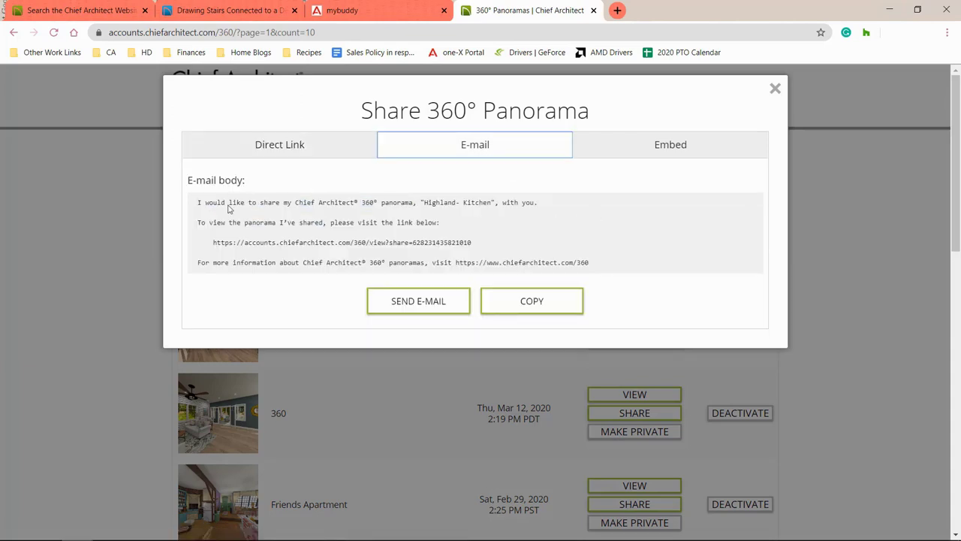
pyautogui.click(632, 145)
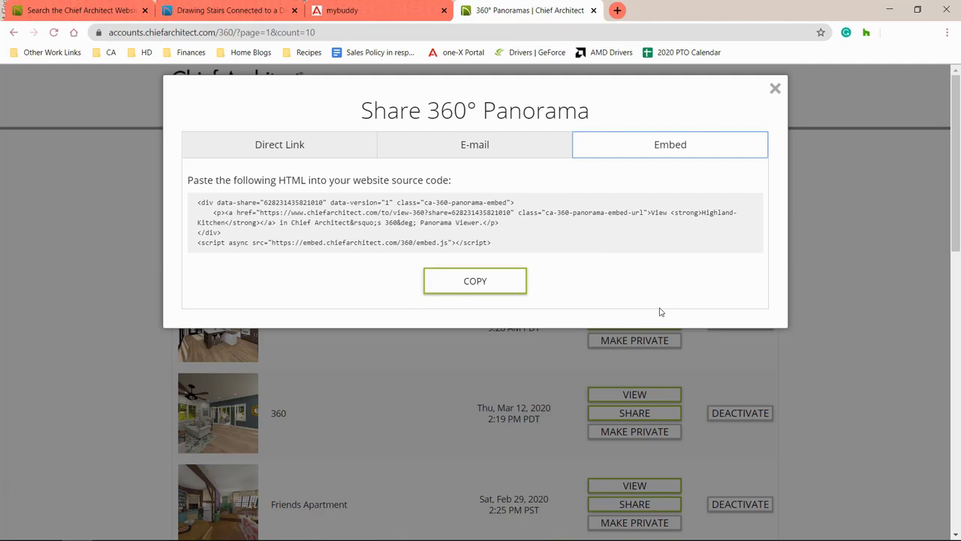